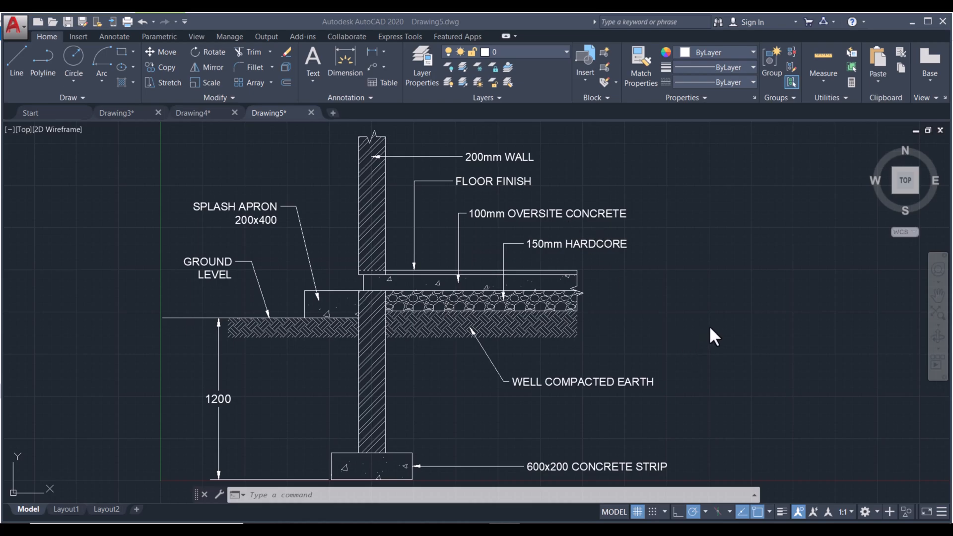
Step: Draw a horizontal ground-level line about 1800 mm long in the empty space beside the existing foundation detail
scroll(709, 326, down, 2)
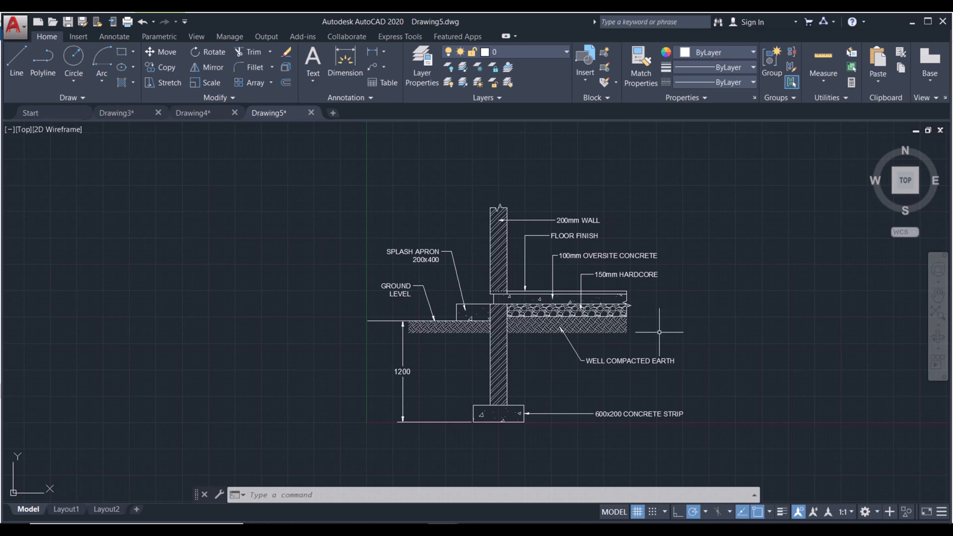
middle_drag(660, 332, 575, 321)
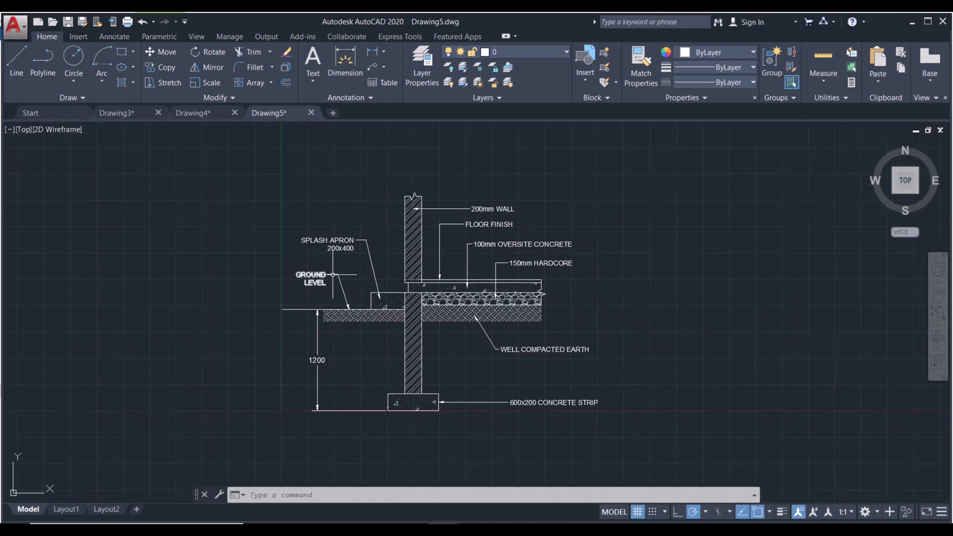
middle_drag(644, 311, 566, 307)
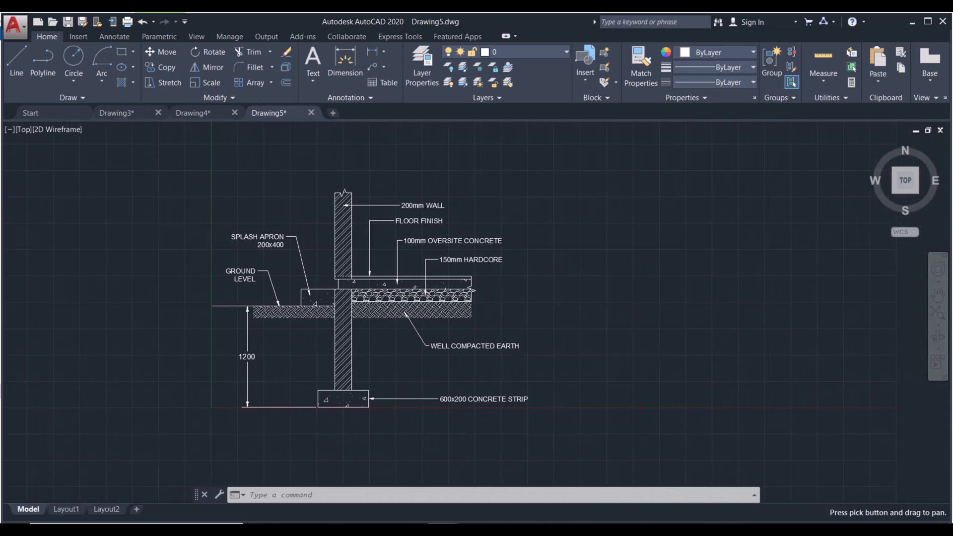
middle_drag(627, 304, 613, 304)
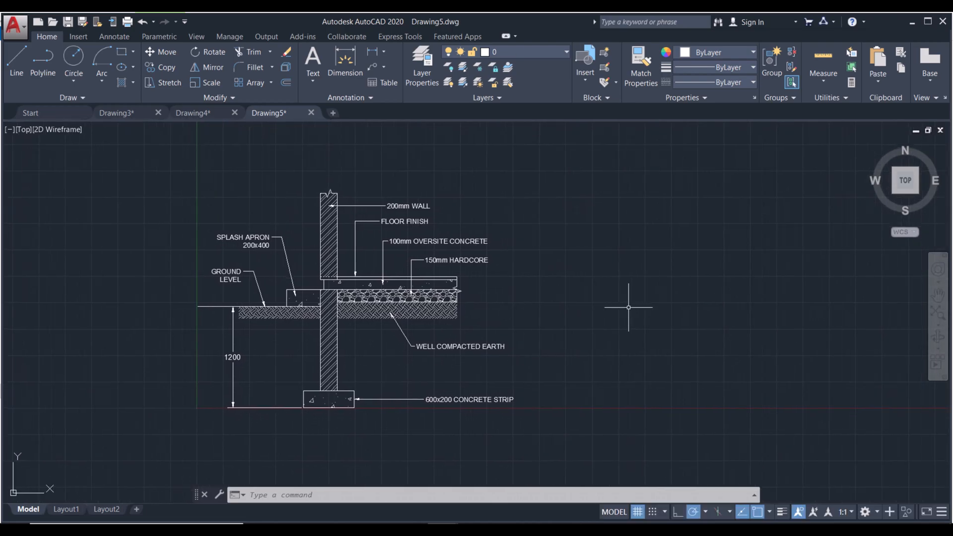
middle_drag(677, 304, 622, 315)
middle_drag(682, 326, 661, 323)
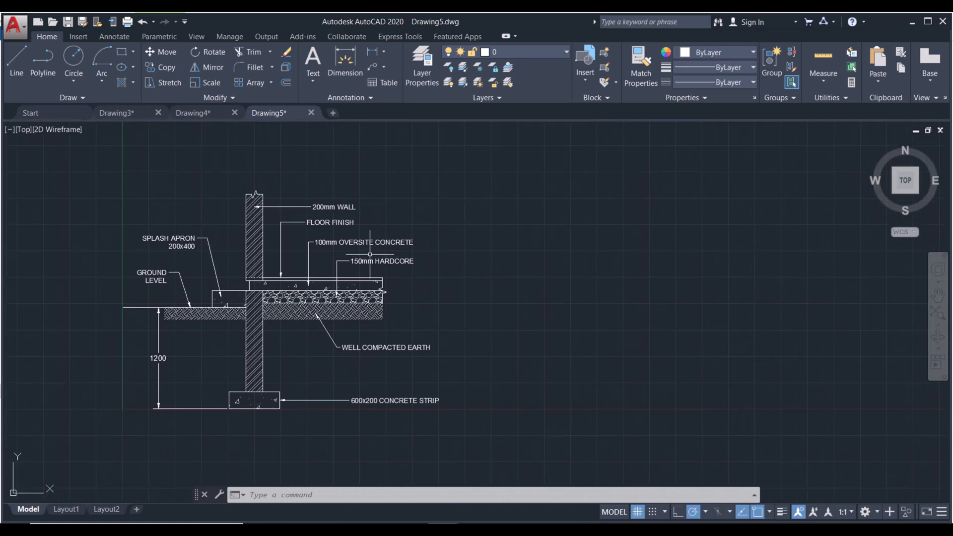
click(18, 62)
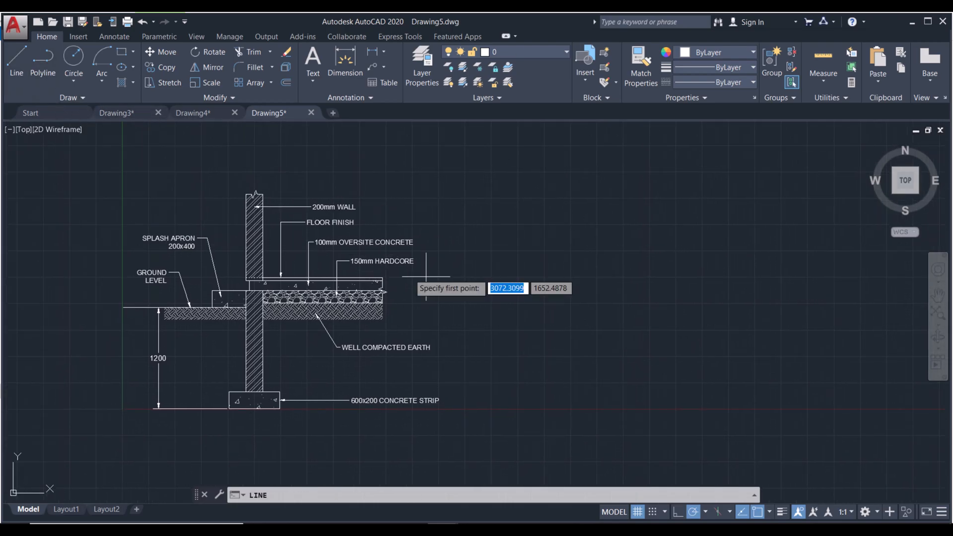
middle_drag(485, 289, 445, 285)
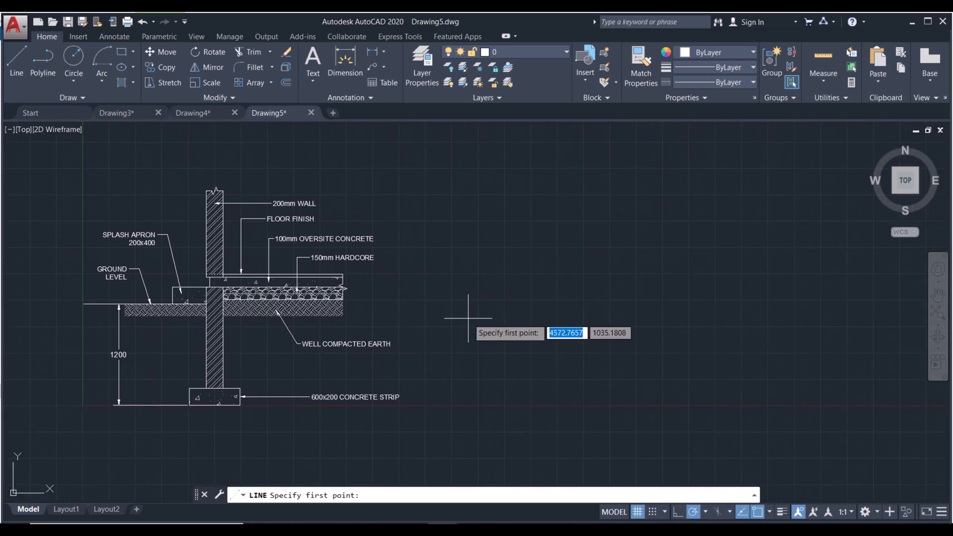
click(465, 306)
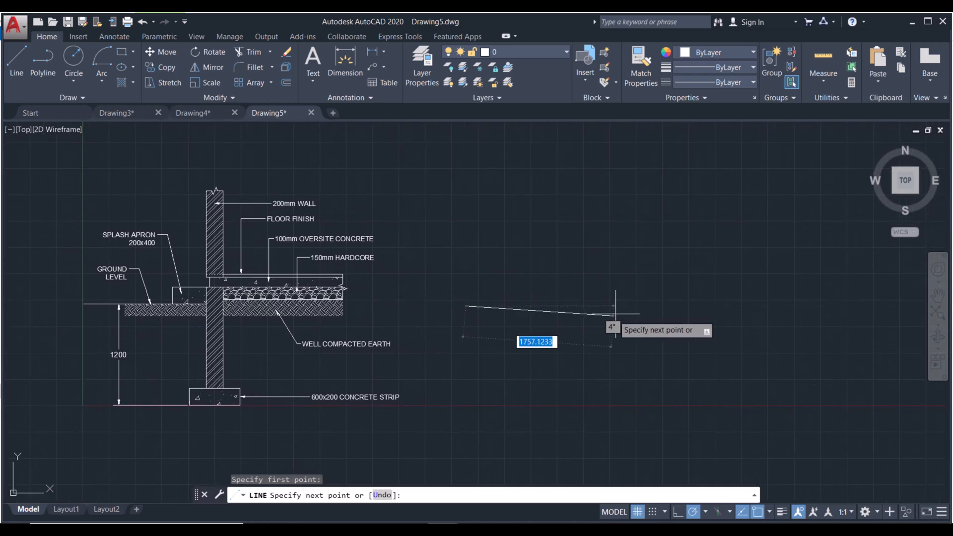
click(618, 305)
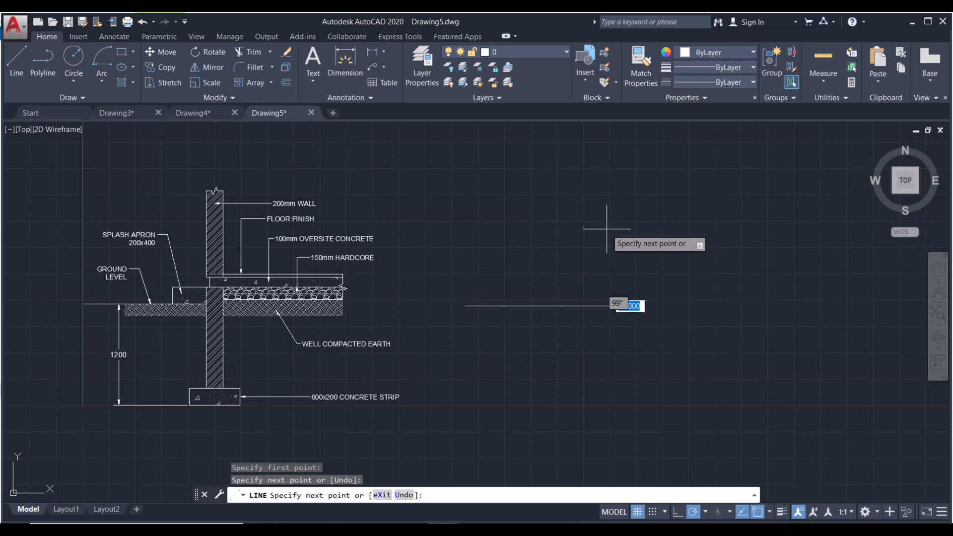
key(Return)
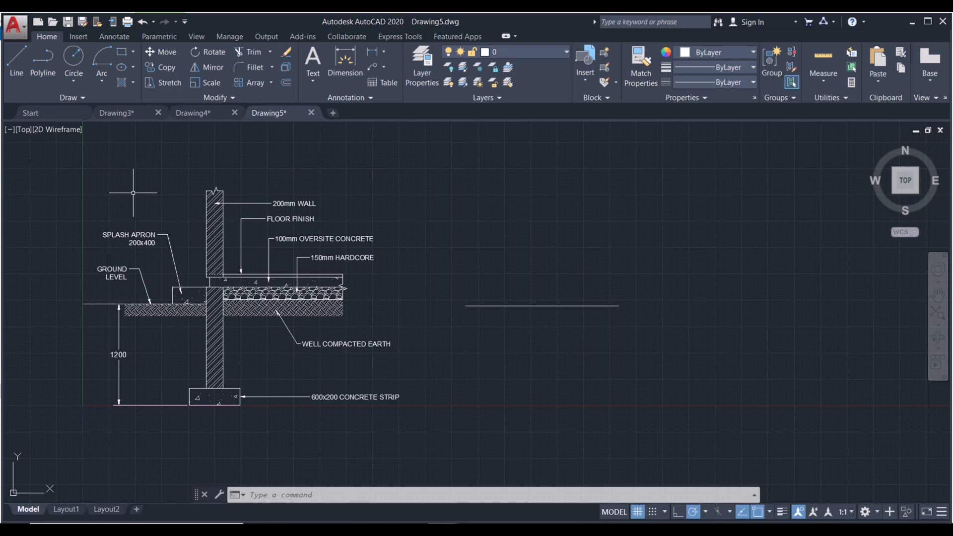
Step: Draw the splash apron outline from a point on the ground line, 200 mm up and 400 mm to the right
click(21, 78)
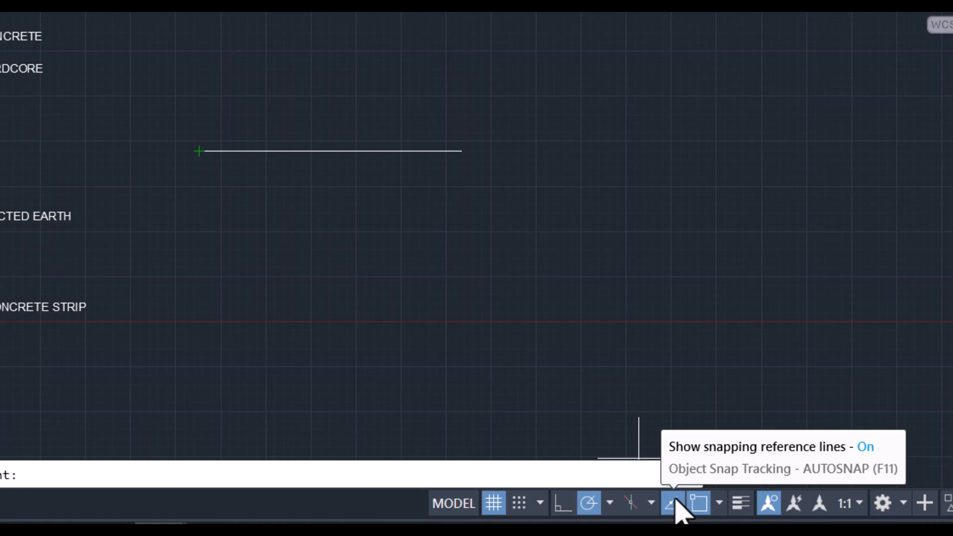
click(673, 510)
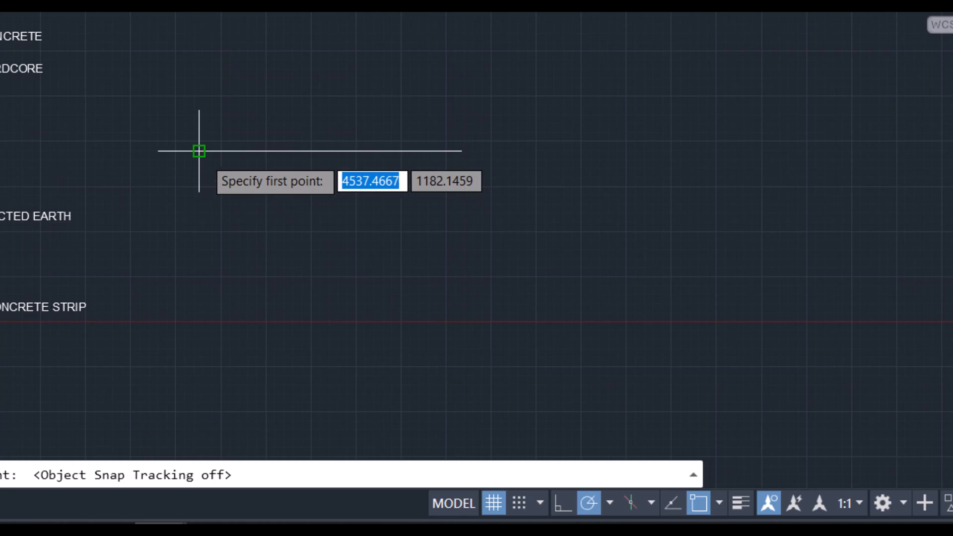
click(676, 511)
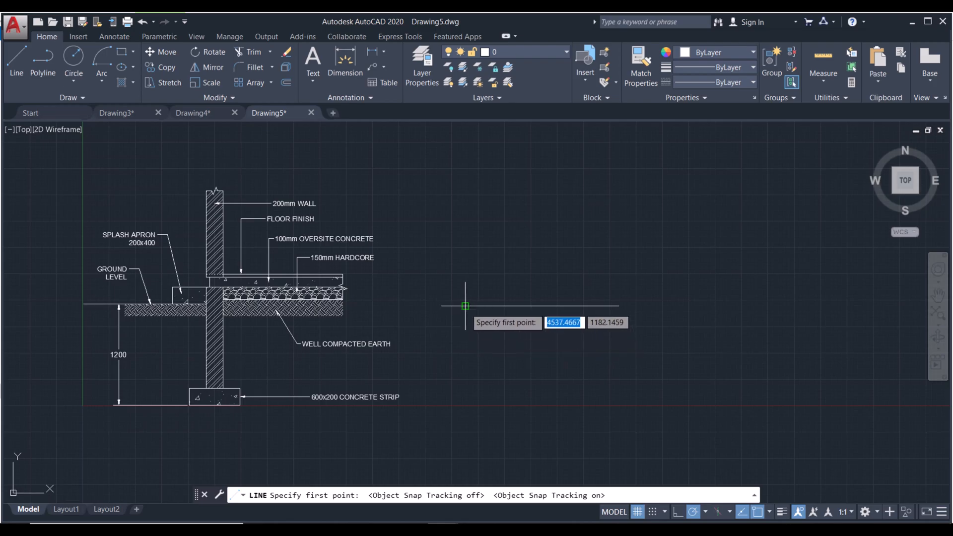
click(535, 306)
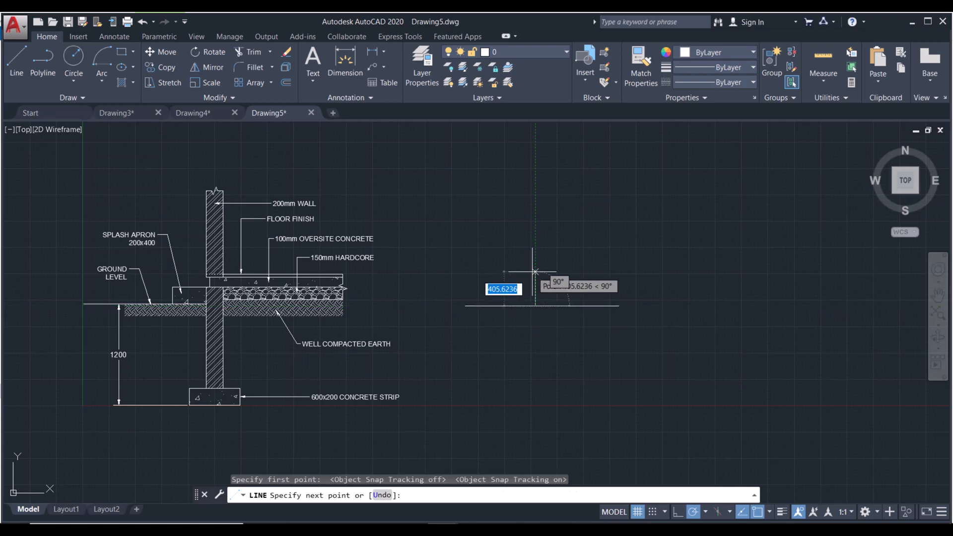
text(2)
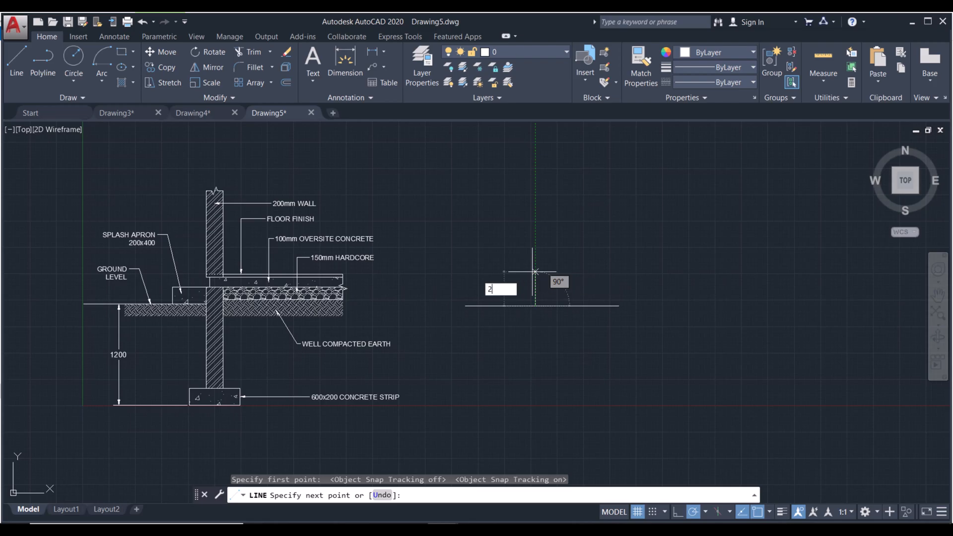
text(00)
key(Return)
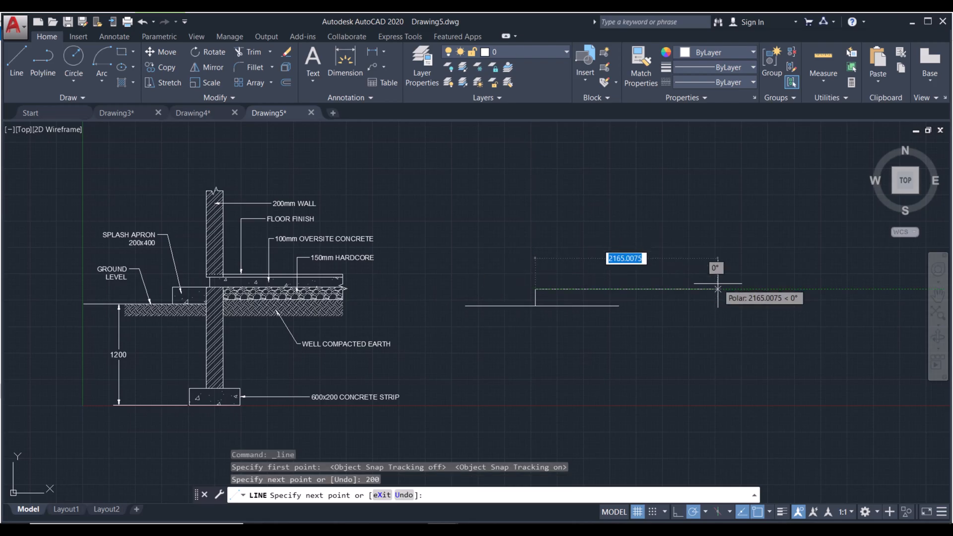
text(400)
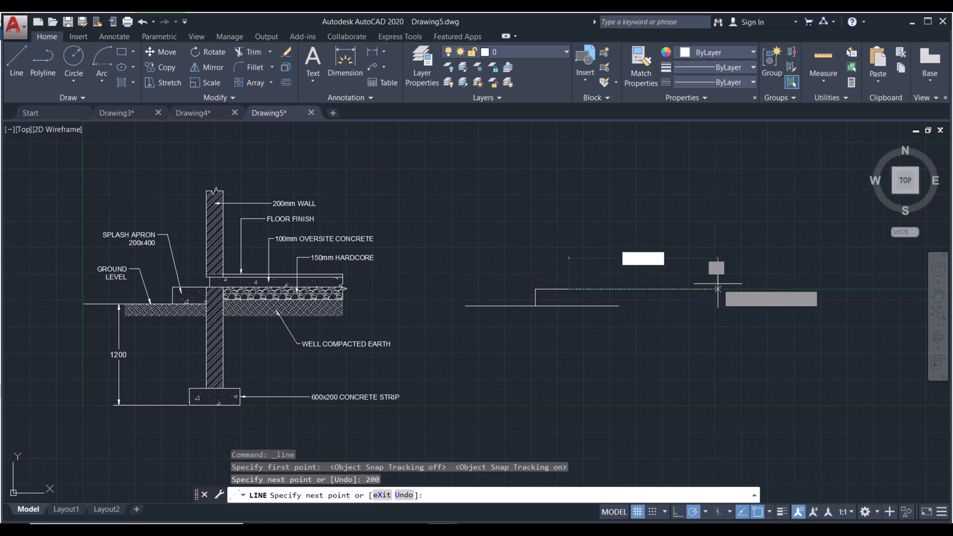
key(Return)
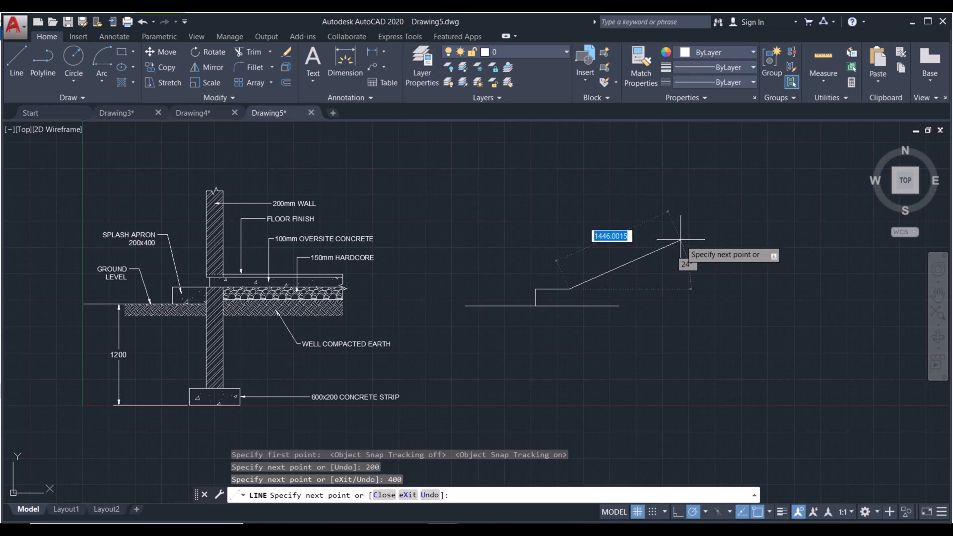
key(Return)
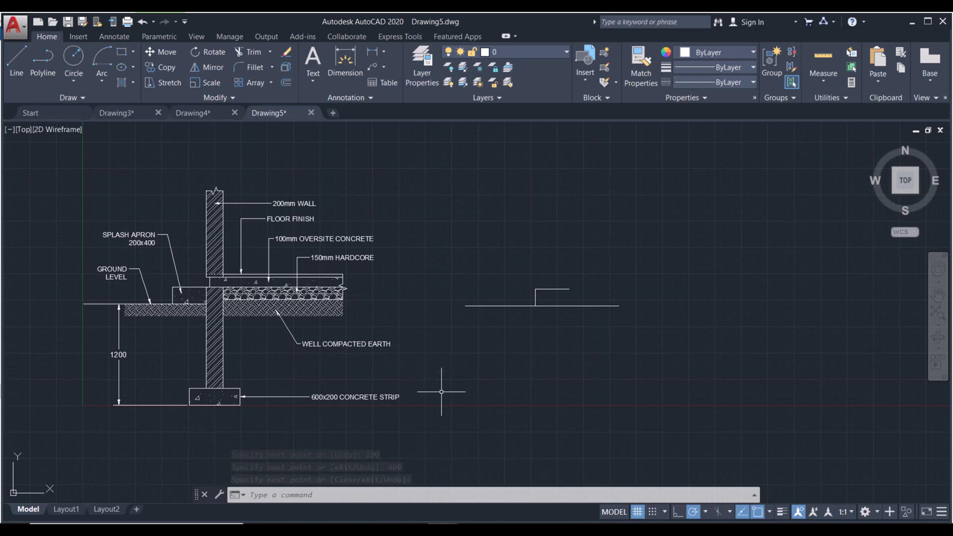
Step: Draw a vertical wall line through the apron's right end, starting about 1035 mm above it and extending well below ground level
key(l)
key(Return)
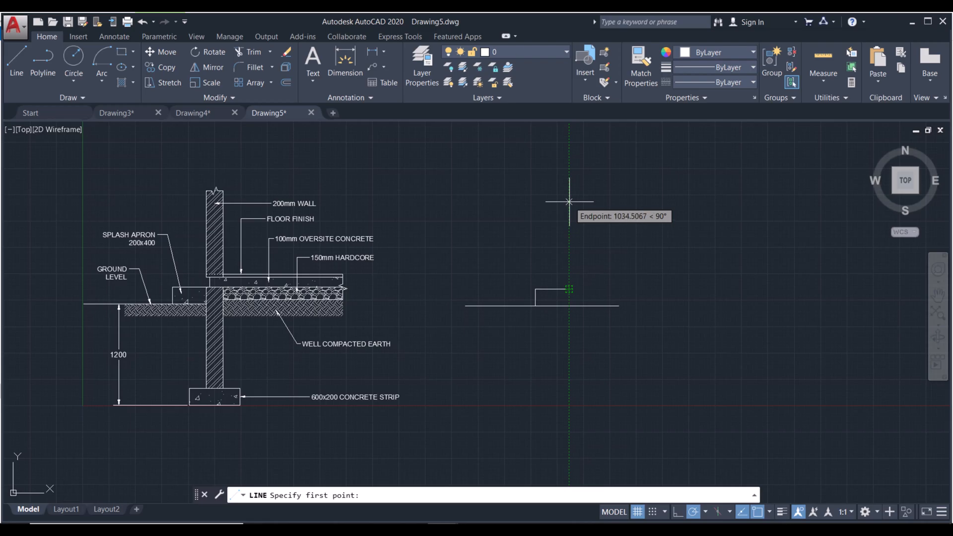
click(569, 201)
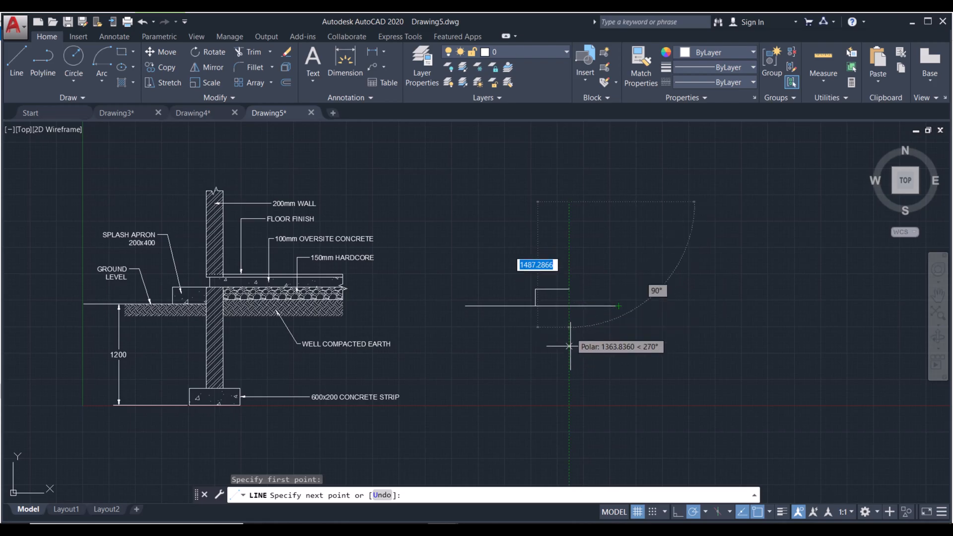
click(569, 404)
key(Return)
Step: Offset the vertical wall line 200 mm to the right to form the wall thickness
click(584, 229)
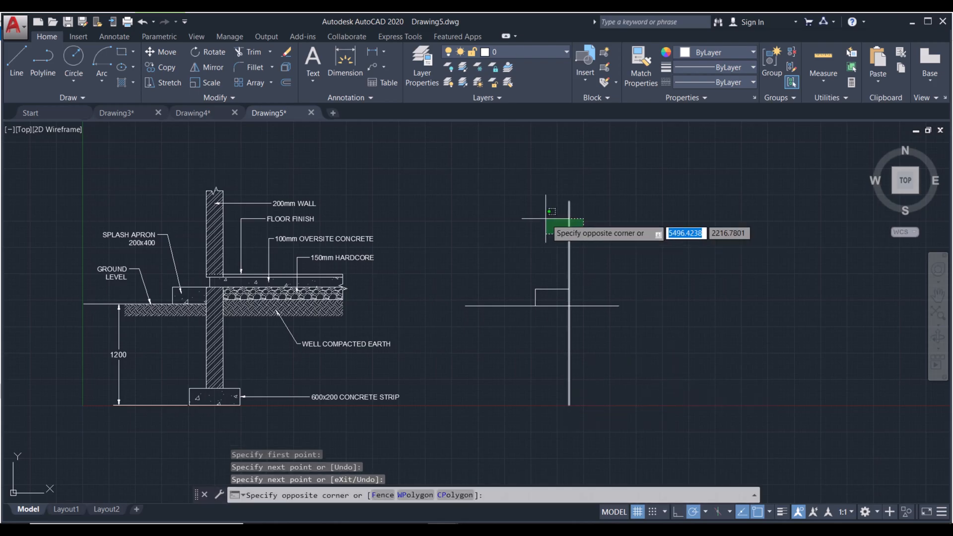
click(545, 218)
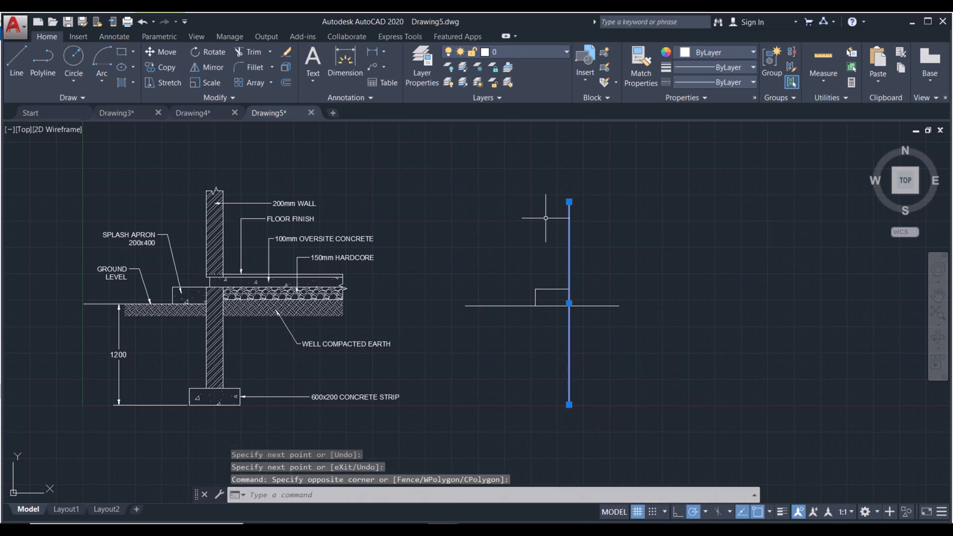
click(284, 81)
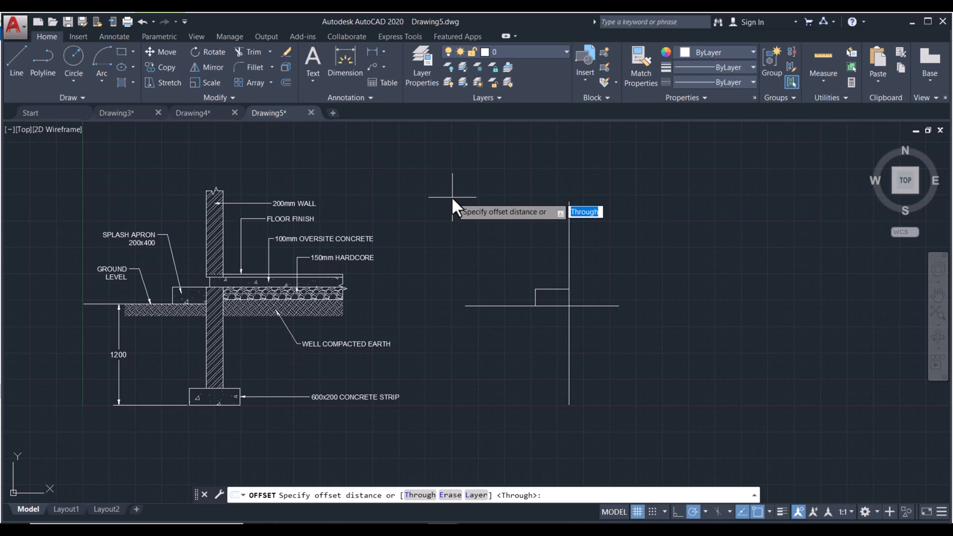
text(200)
key(Return)
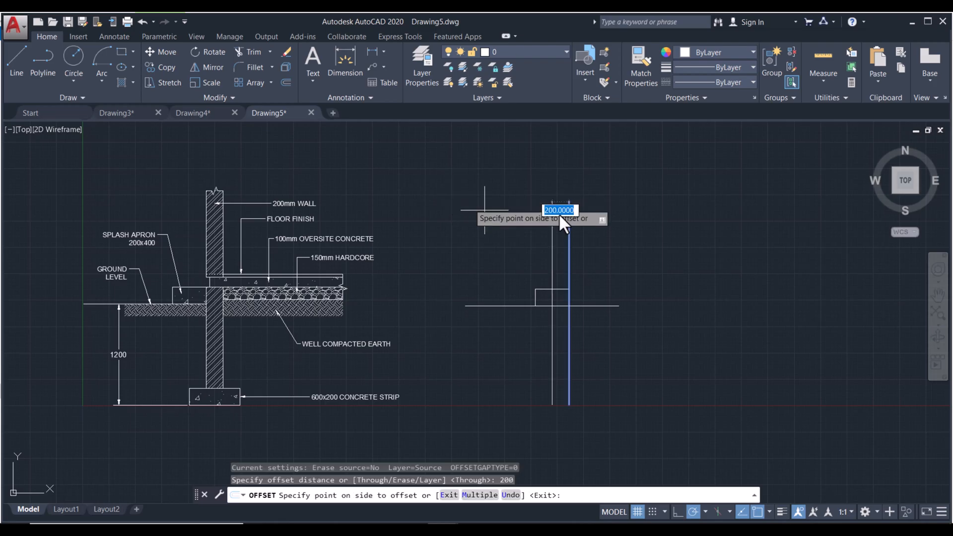
click(648, 223)
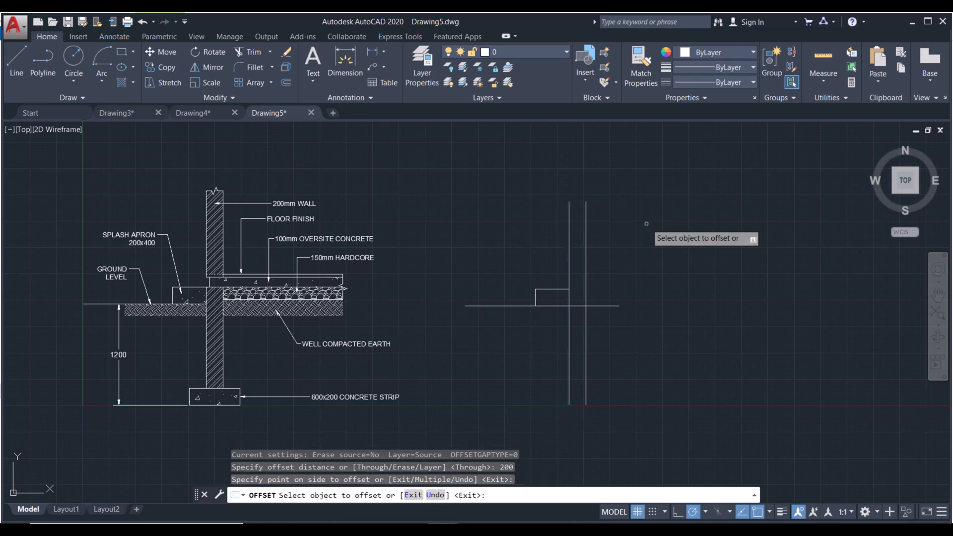
key(Return)
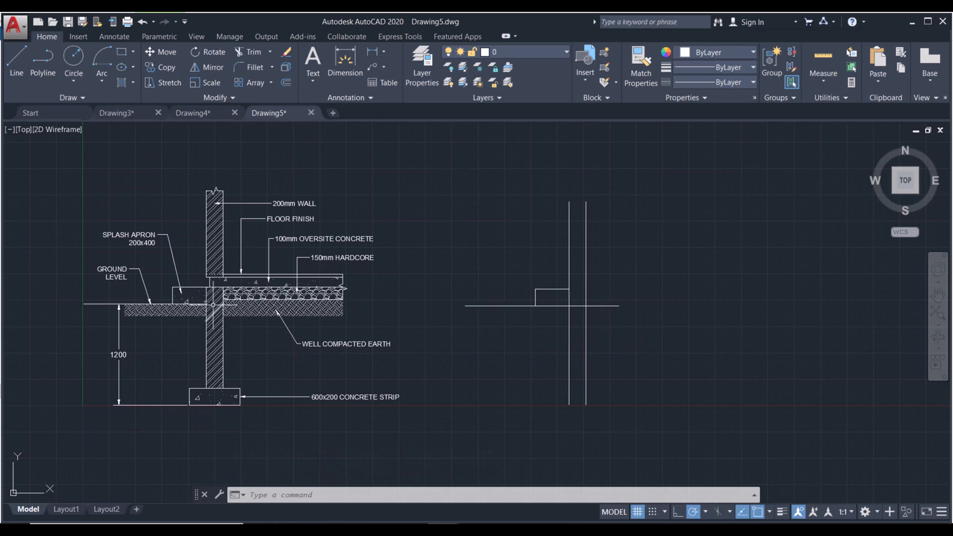
Step: Trim the ground line to the right of the wall's outer face, using that wall line as the cutting edge
click(254, 52)
click(569, 268)
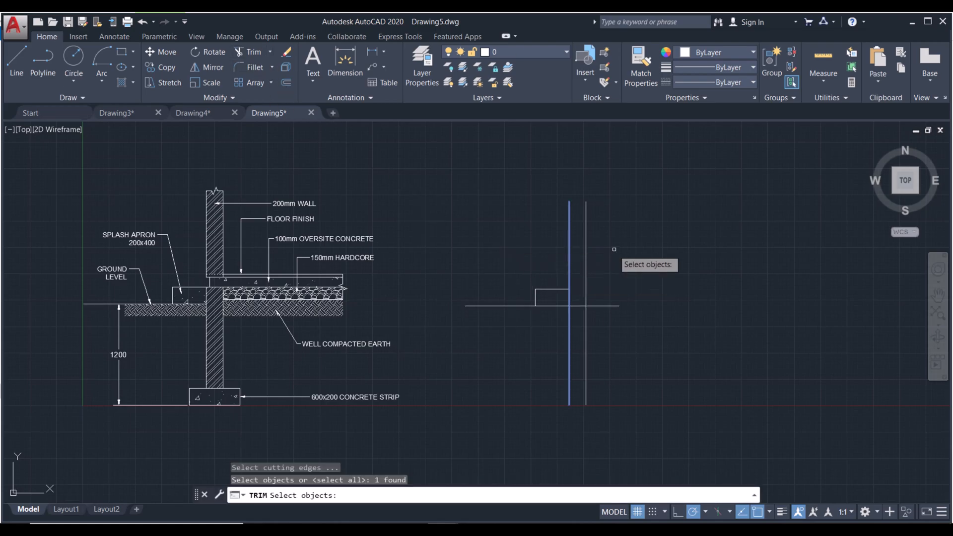
key(Return)
click(606, 306)
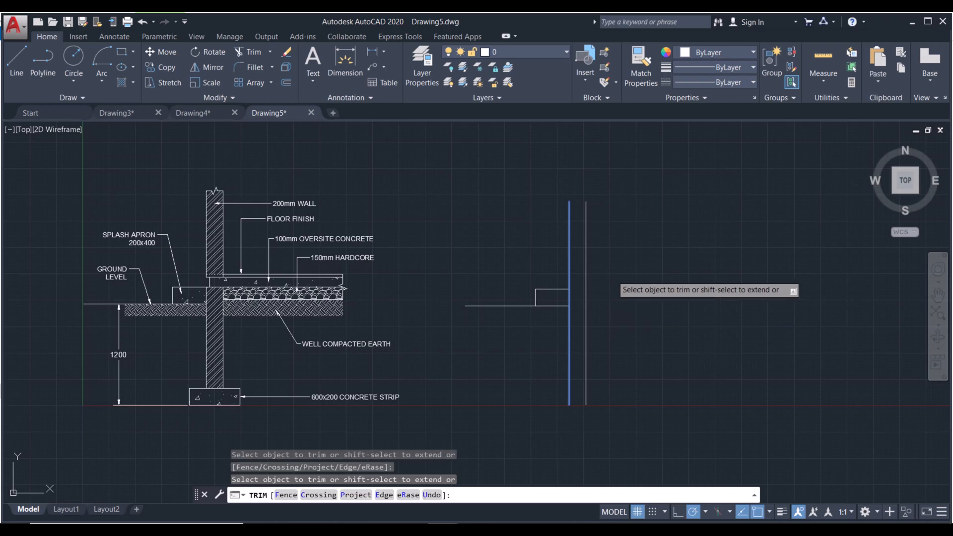
key(Return)
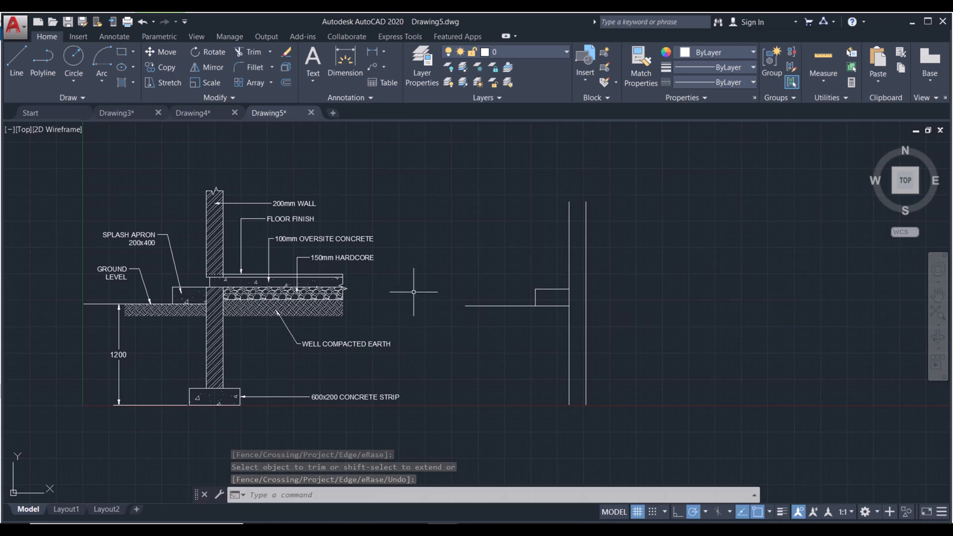
Step: Stretch the right end of the splash apron's top line about 1265 mm horizontally past the wall
click(555, 289)
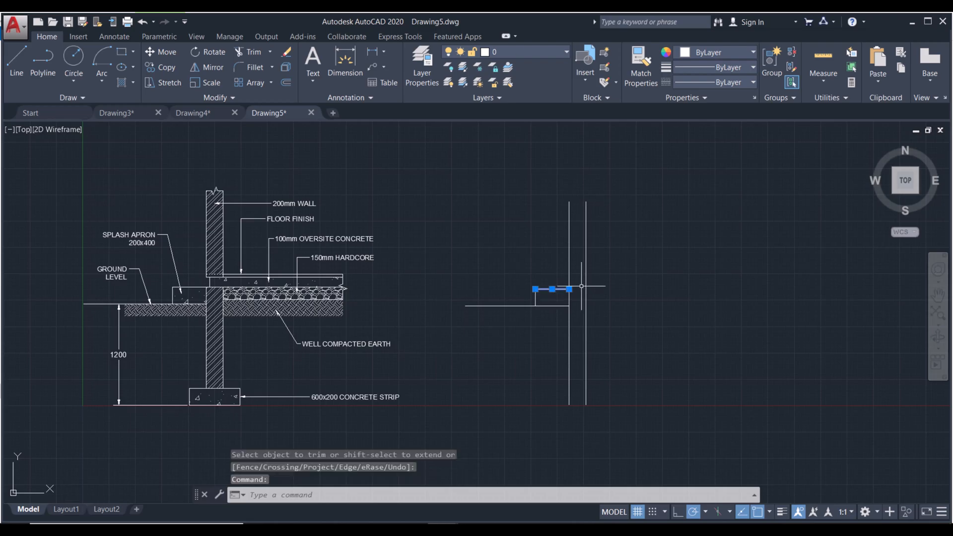
click(569, 289)
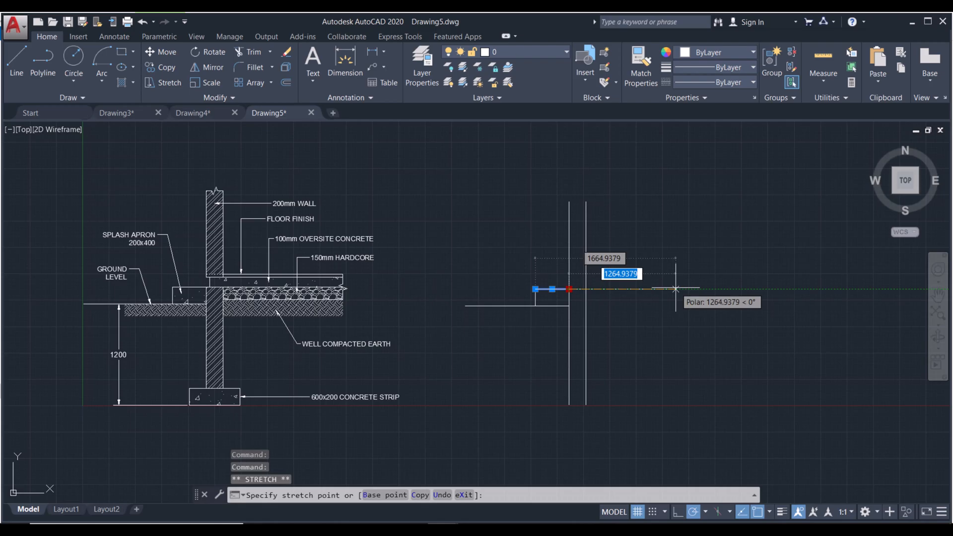
click(675, 288)
key(Escape)
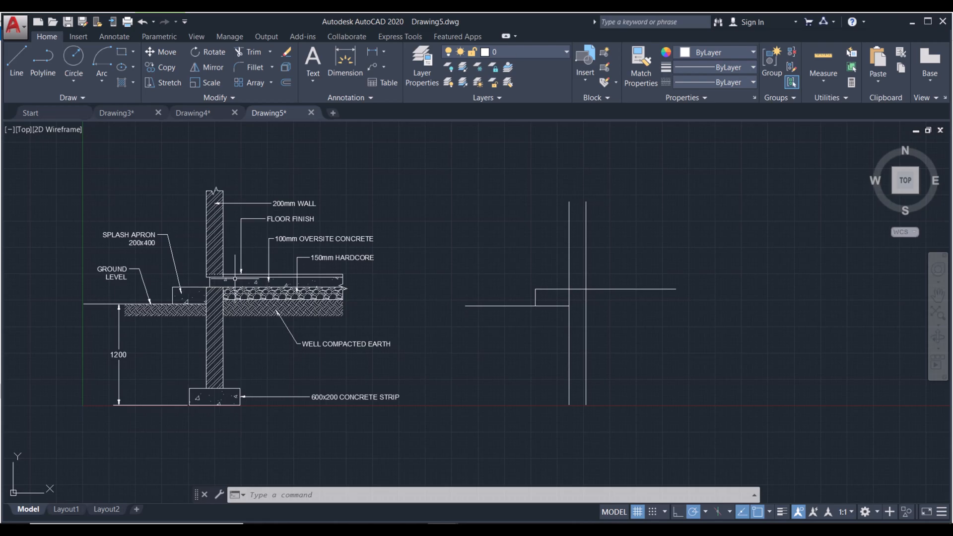
Step: Offset the extended splash apron top line 100 mm upward to form the oversite concrete slab's top edge
click(610, 289)
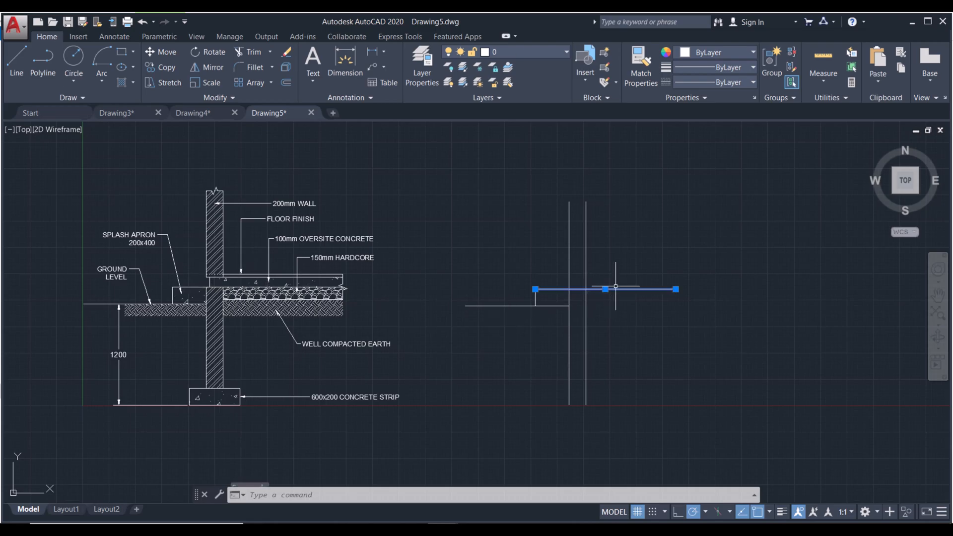
click(285, 81)
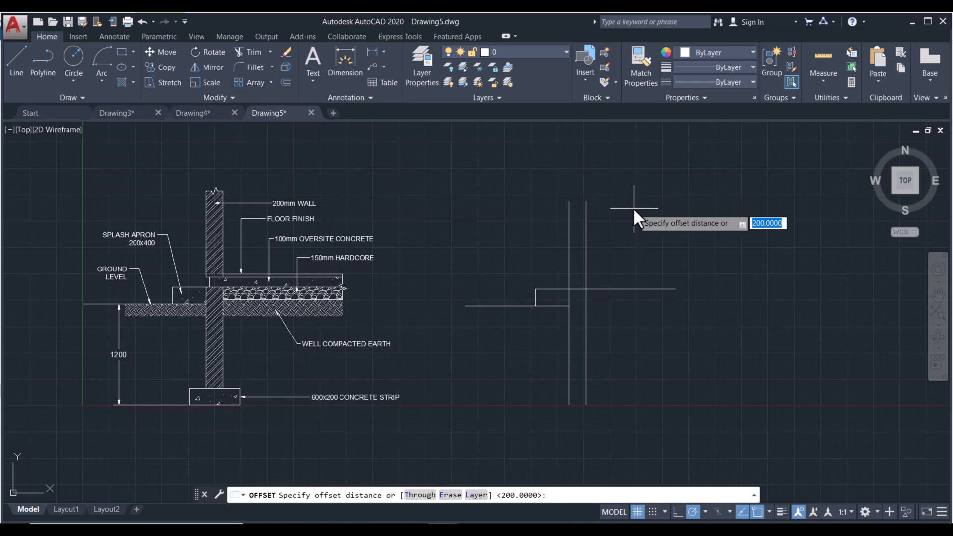
text(100)
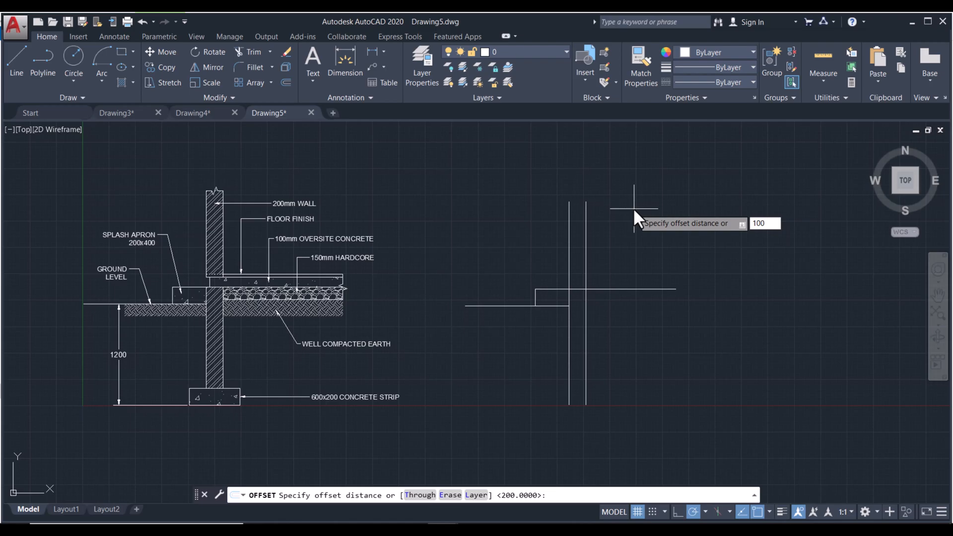
key(Return)
click(633, 208)
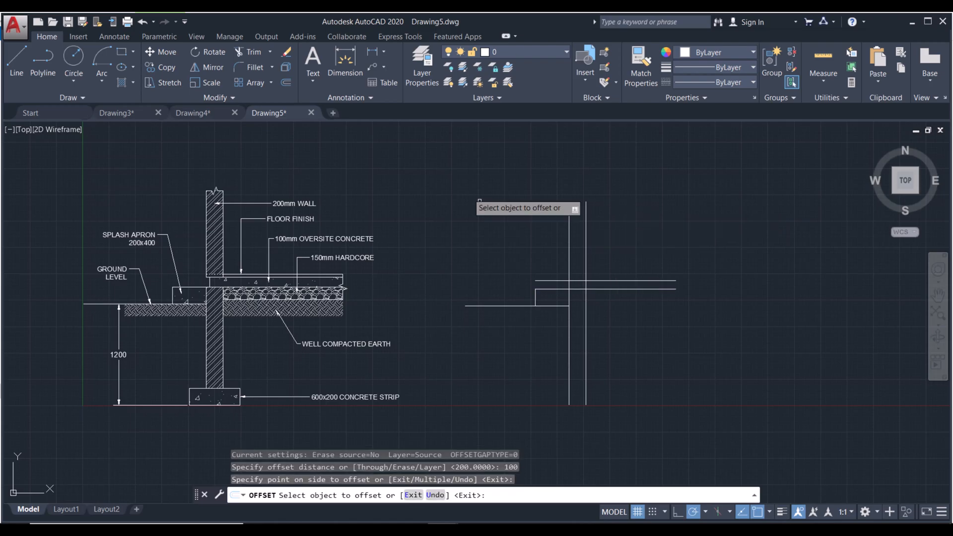
Step: Trim the slab's top line outside the wall's outer face and both wall lines within the slab thickness
click(246, 52)
key(Return)
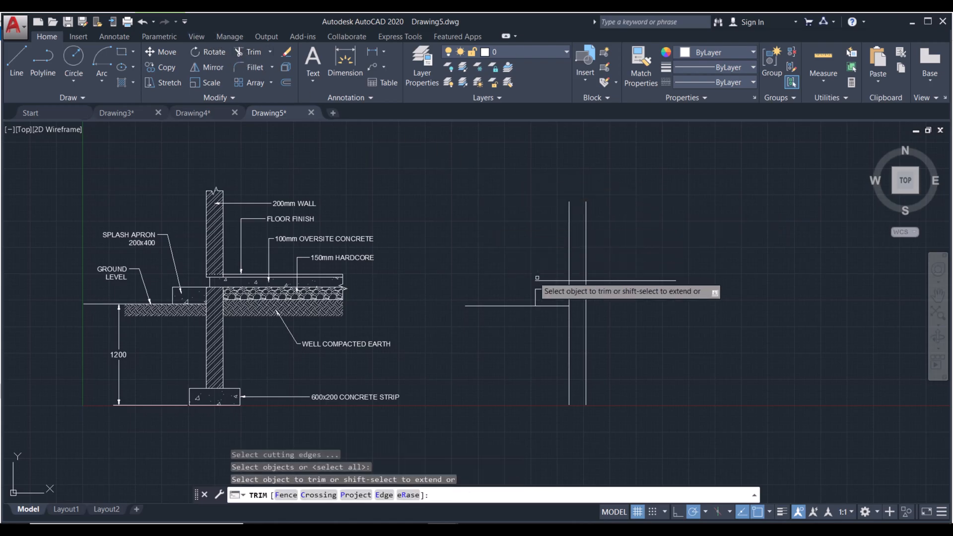
click(556, 281)
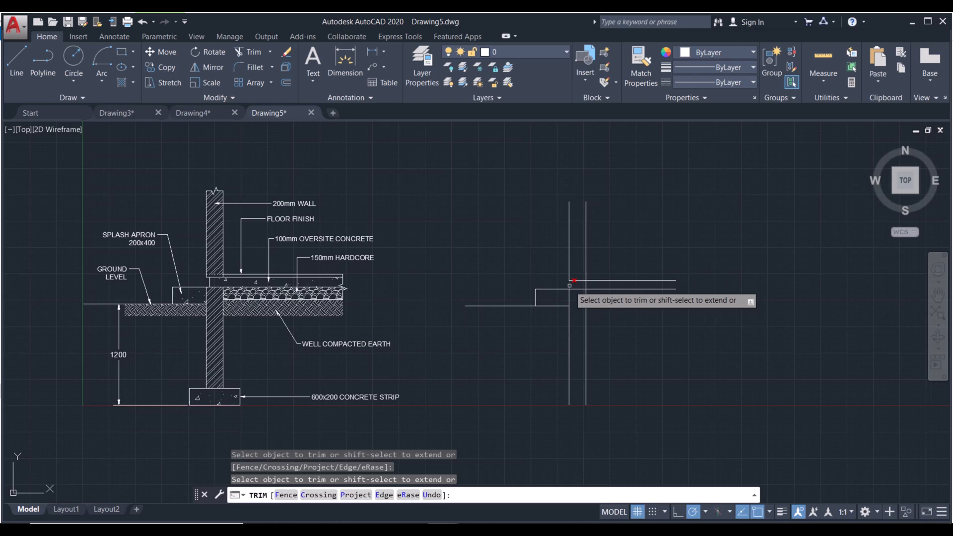
click(570, 284)
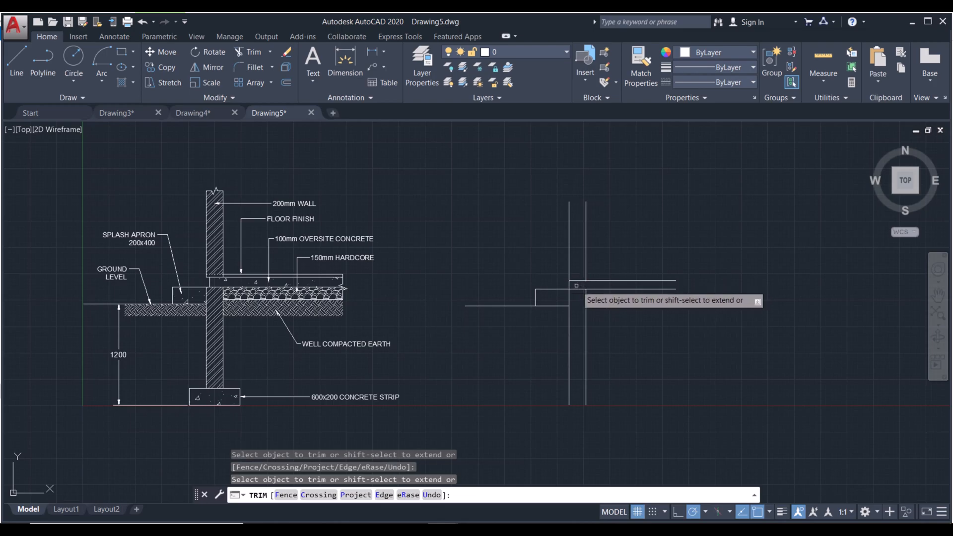
click(571, 284)
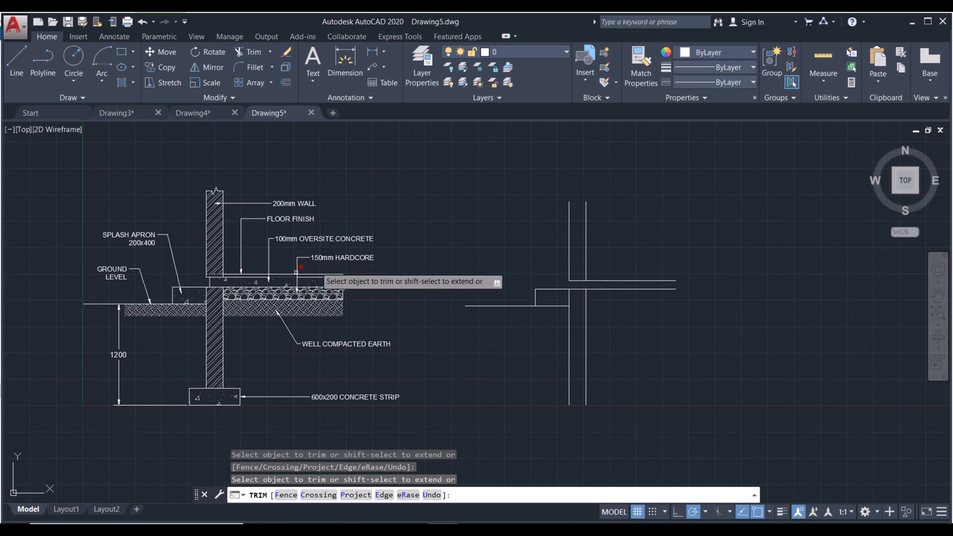
key(Return)
Step: Draw the slab's vertical end line between its top and bottom edges, 35 mm in from the wall's outer face
scroll(204, 287, up, 4)
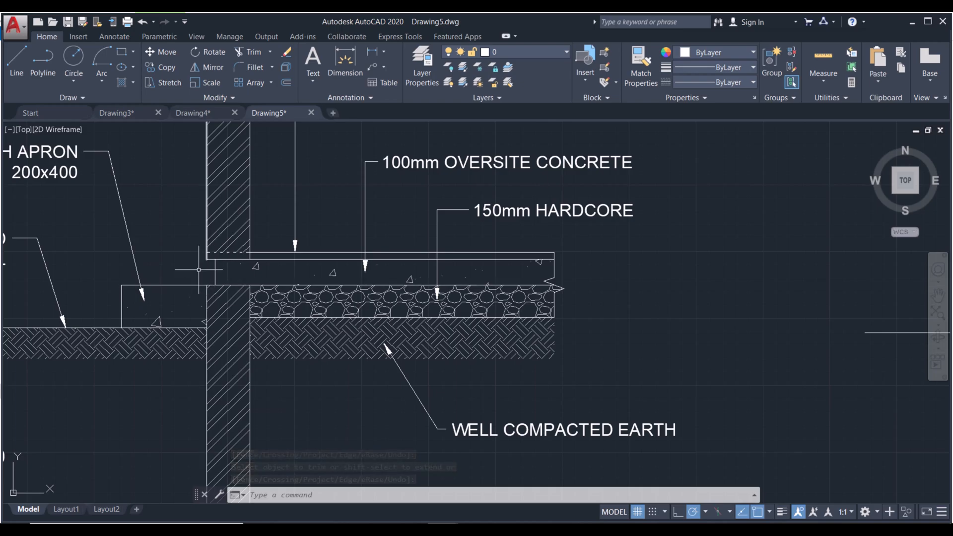
scroll(501, 255, down, 2)
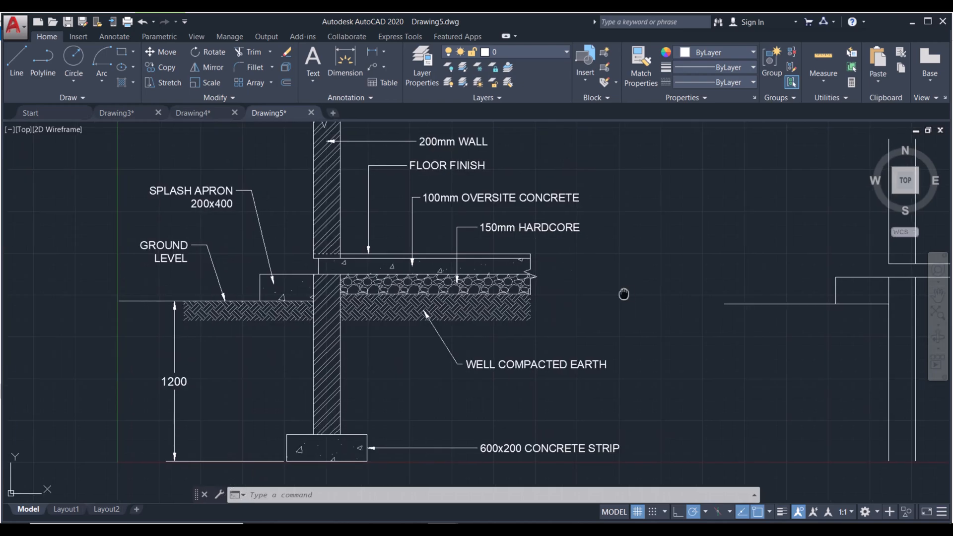
middle_drag(645, 254, 548, 261)
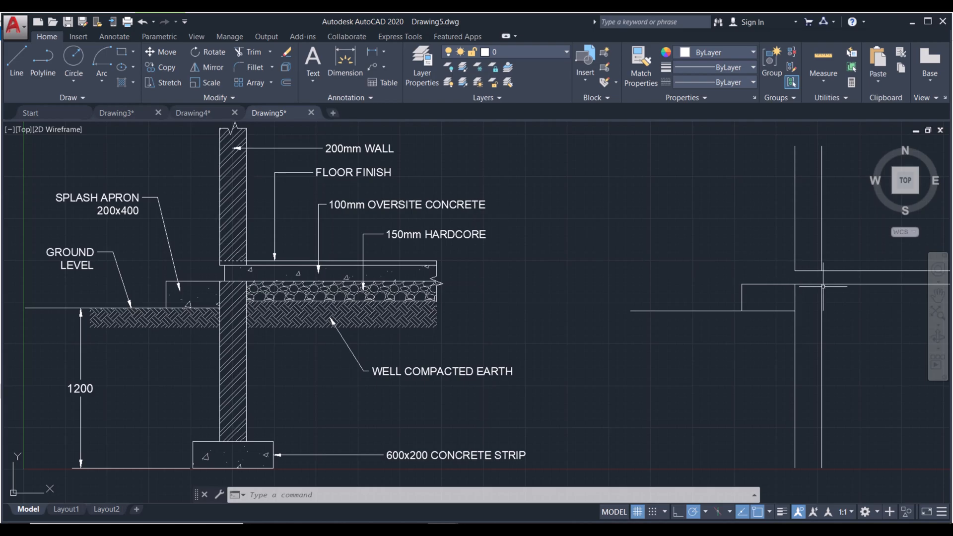
click(17, 62)
middle_drag(517, 212, 420, 223)
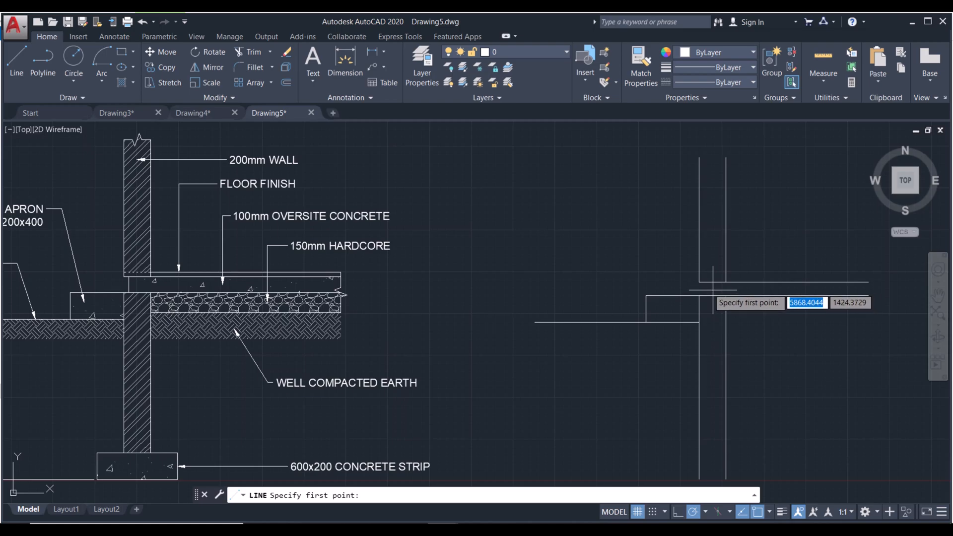
scroll(713, 293, up, 4)
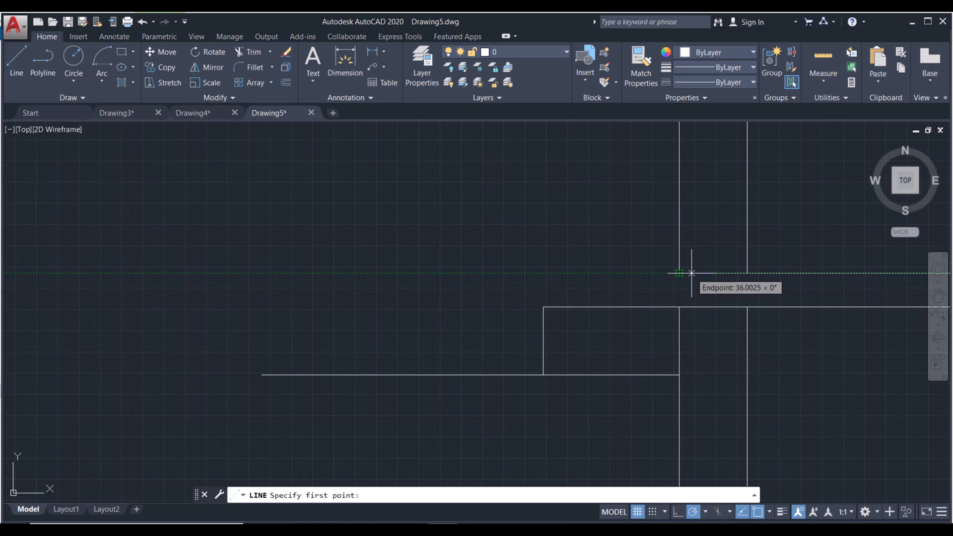
text(35)
key(Return)
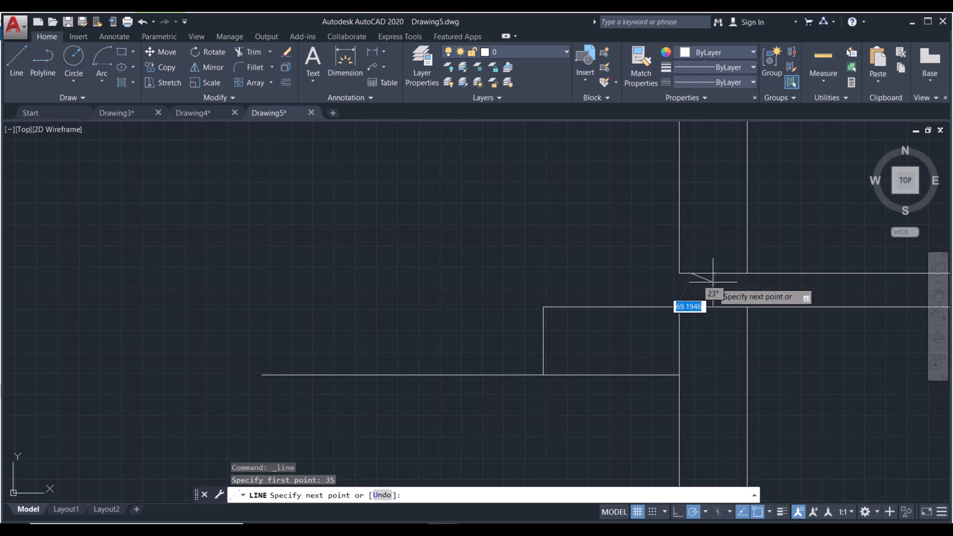
key(Return)
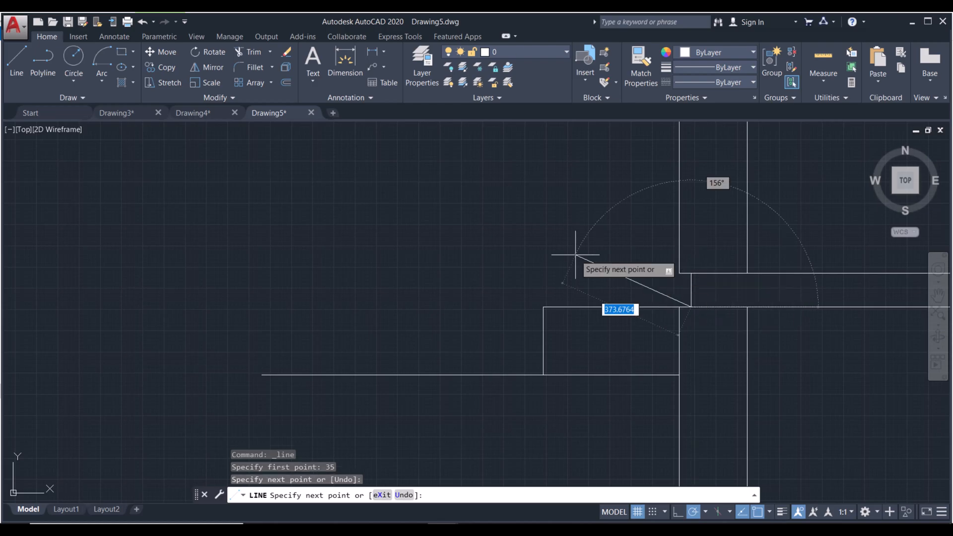
key(Return)
Step: Offset the slab's top line 50 mm upward to form the floor finish line
scroll(575, 255, down, 2)
scroll(510, 255, down, 3)
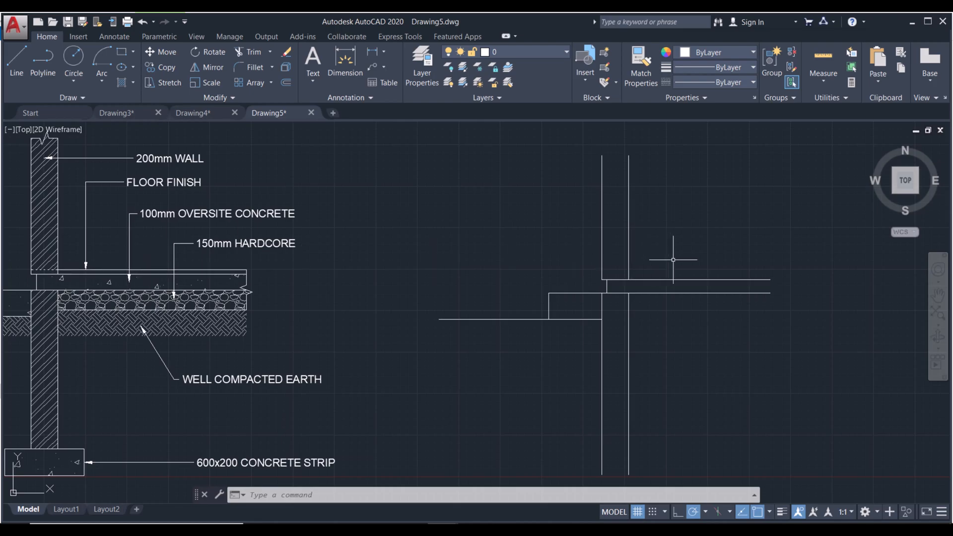
middle_drag(662, 280, 646, 292)
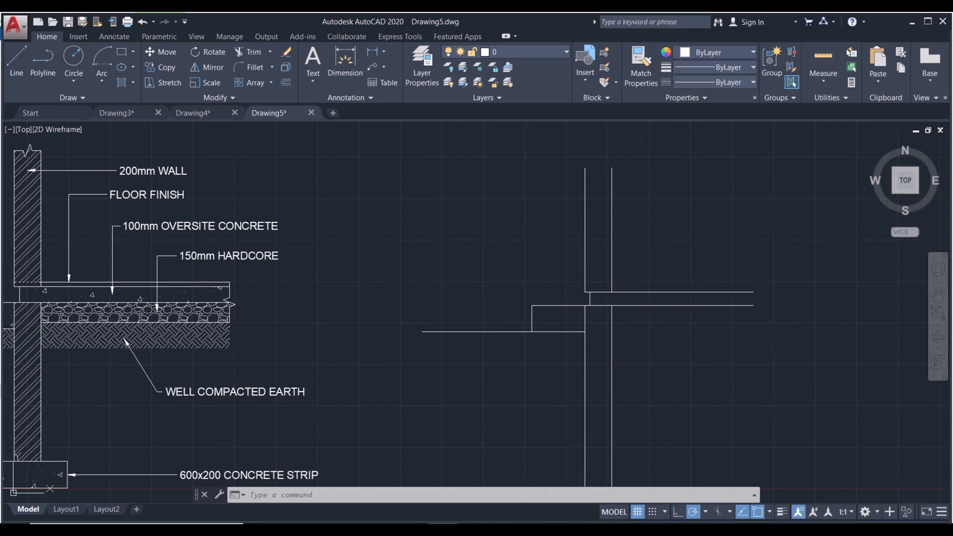
click(652, 292)
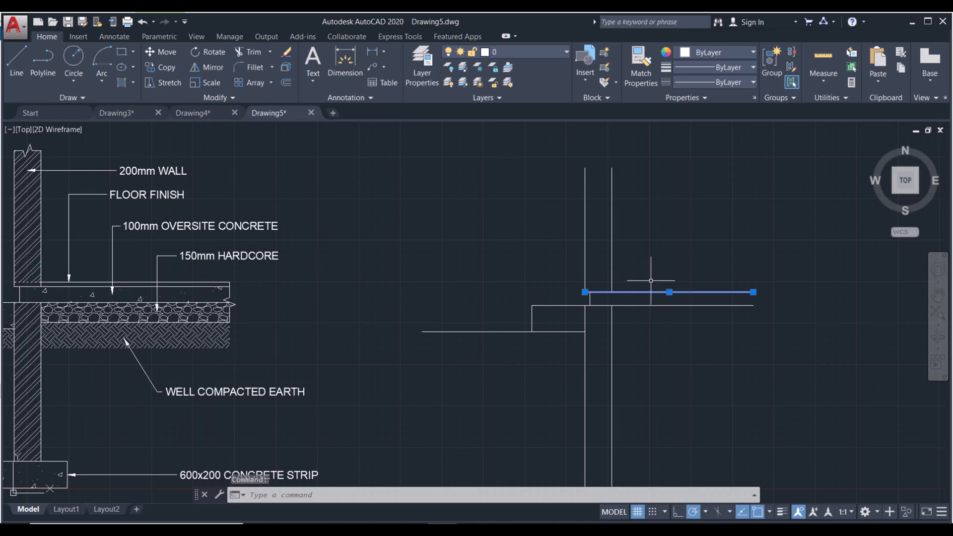
click(282, 82)
key(BackSpace)
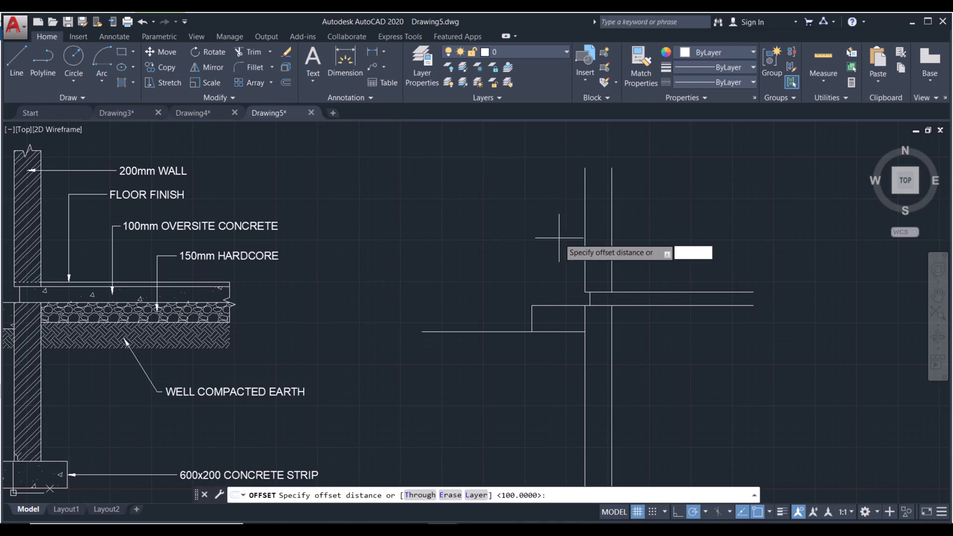
key(Return)
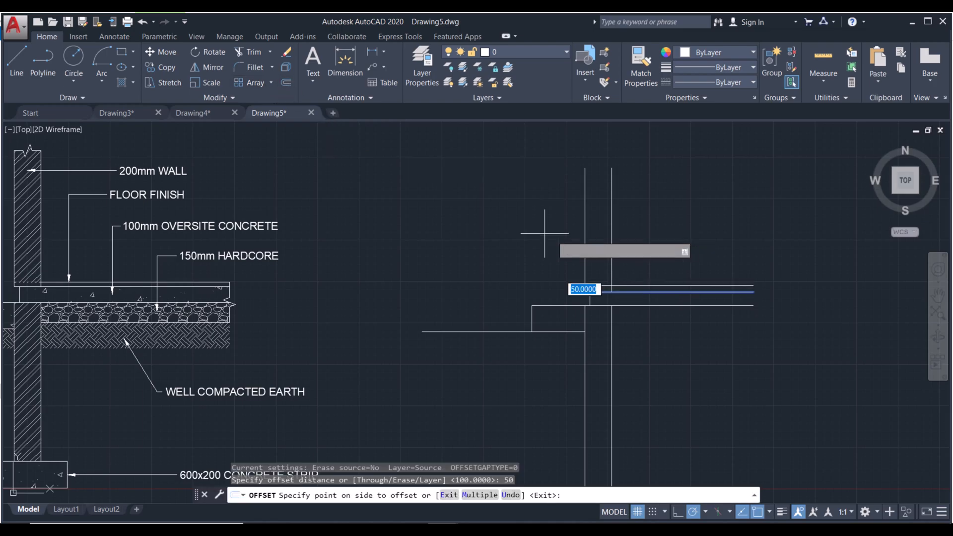
click(581, 246)
key(Return)
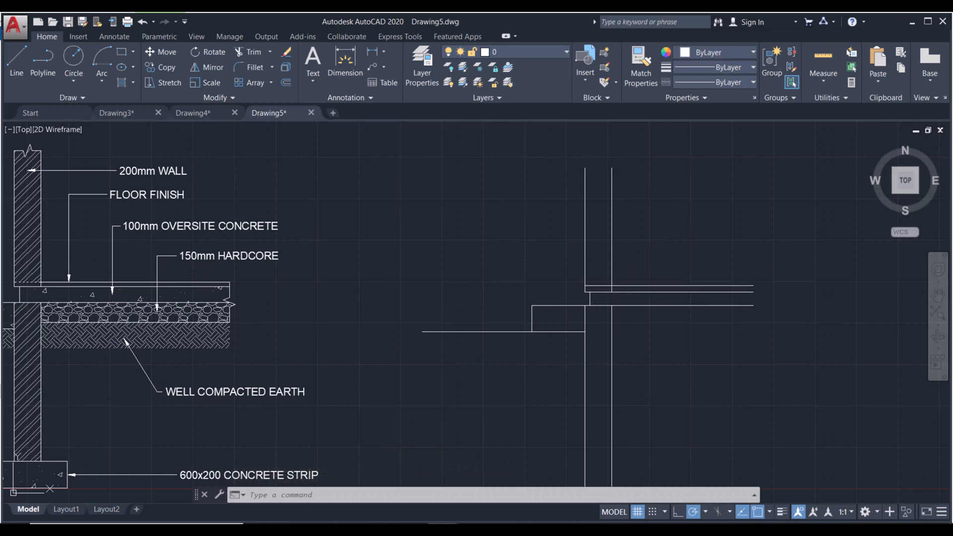
click(615, 286)
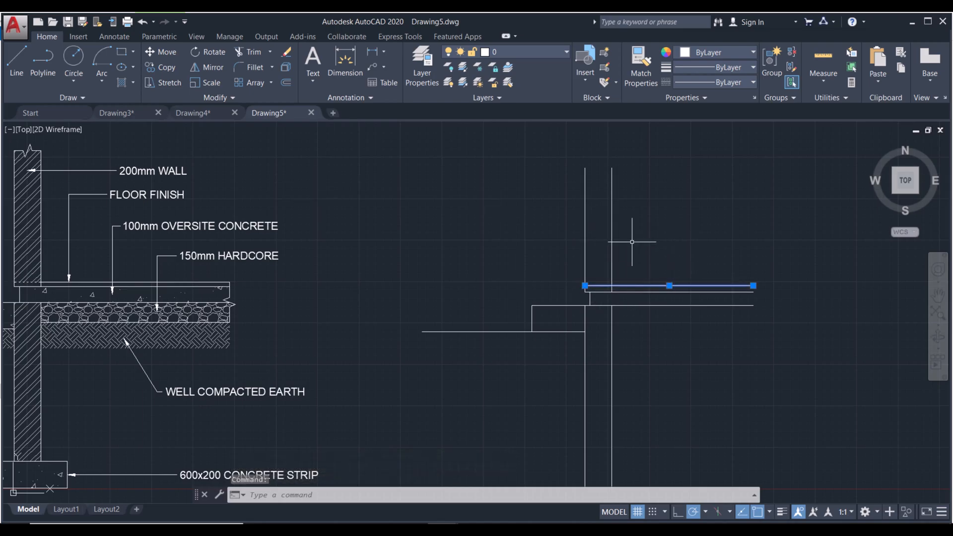
key(Escape)
Step: Break the floor finish line at the point where it crosses the wall's inner face
middle_drag(515, 221, 466, 230)
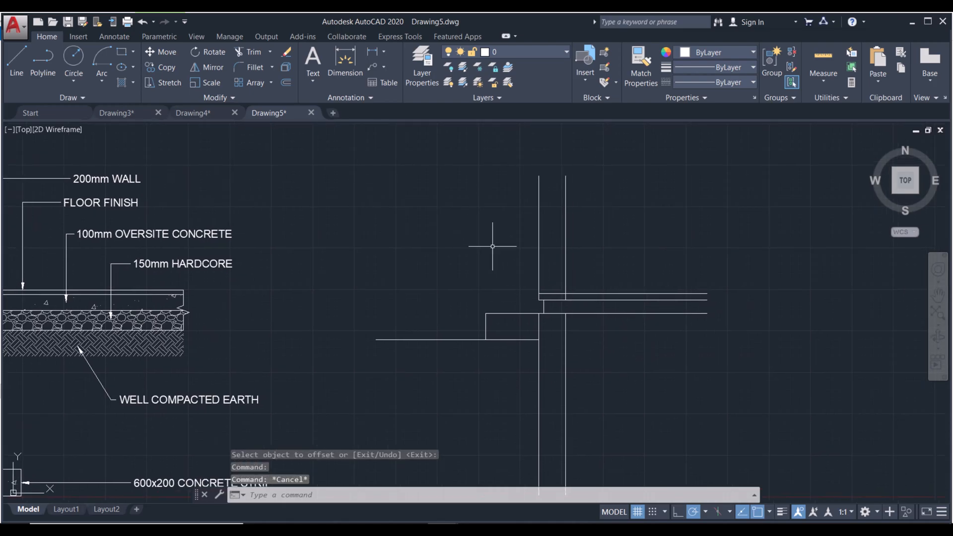
click(228, 98)
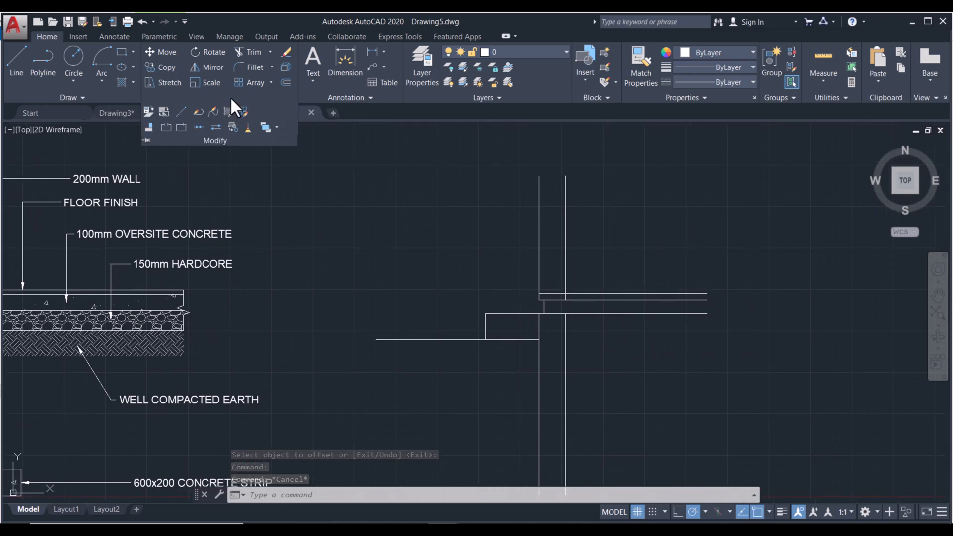
click(180, 127)
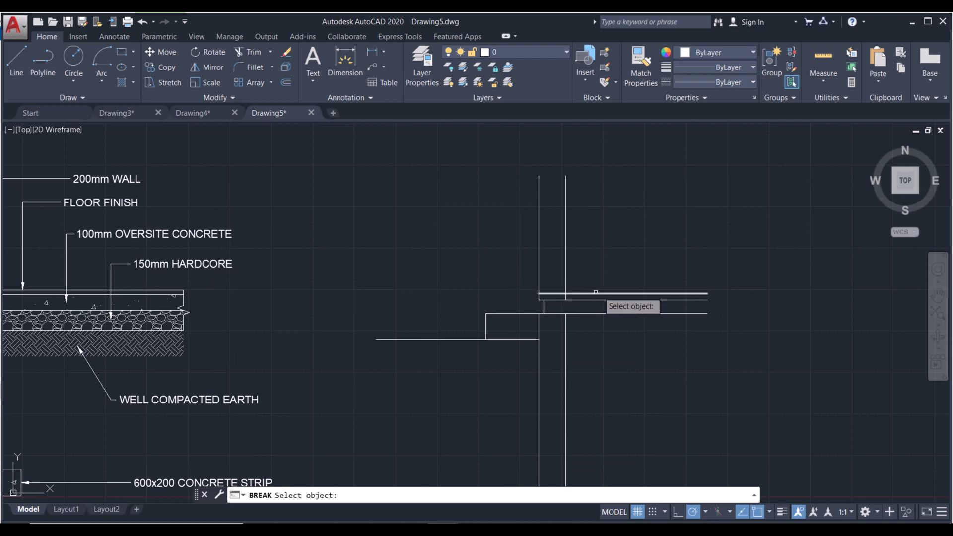
click(579, 293)
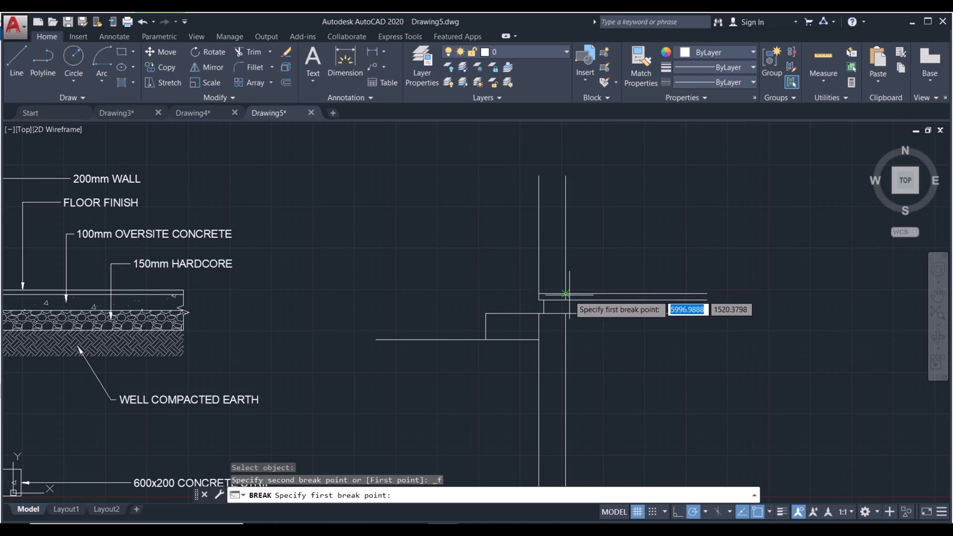
click(565, 293)
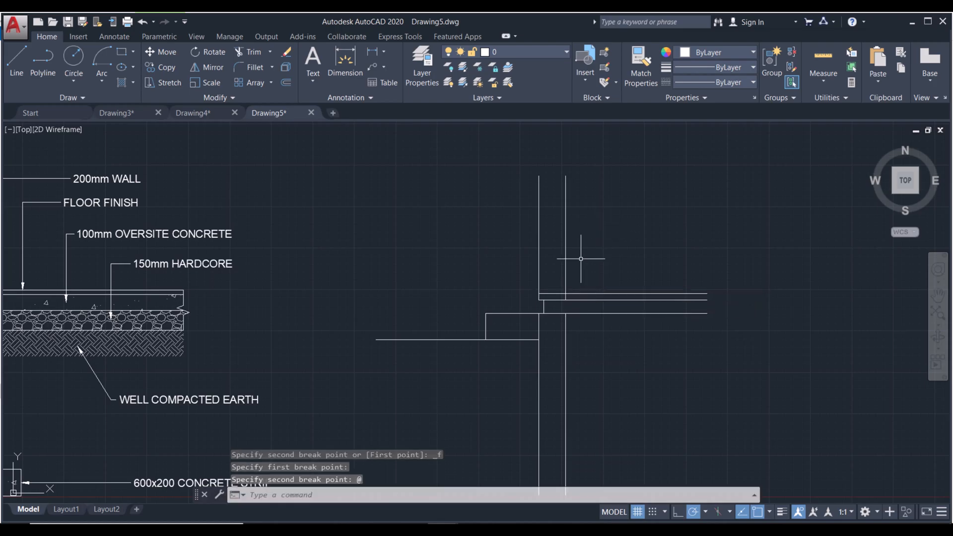
click(586, 293)
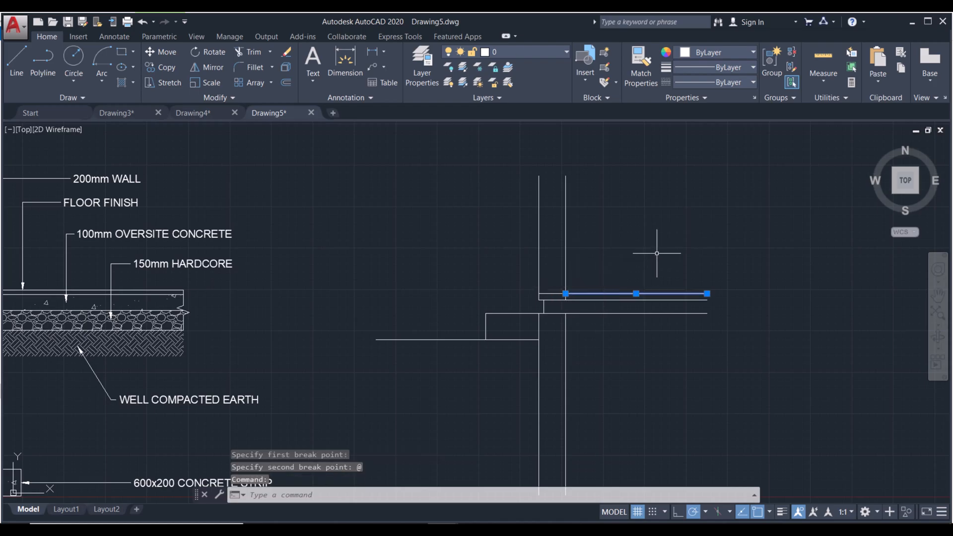
key(Escape)
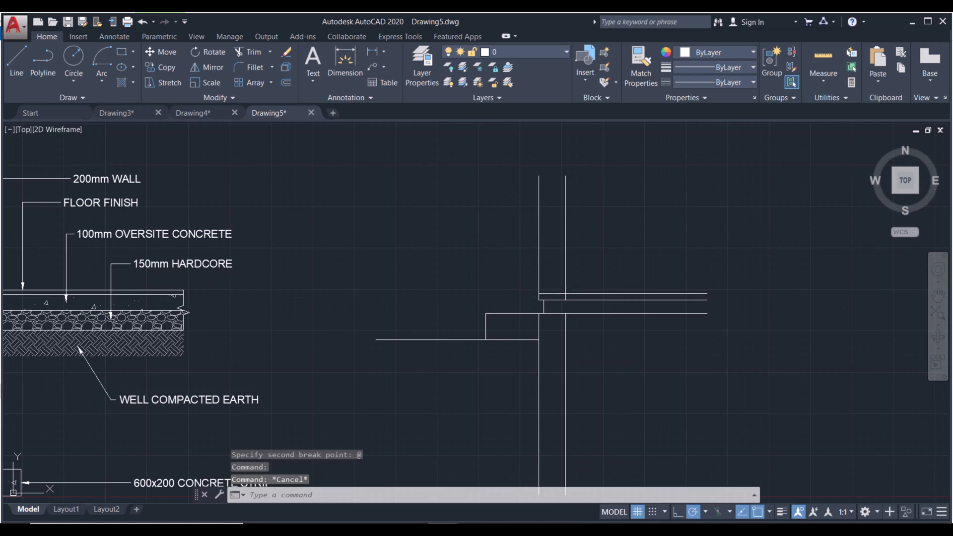
Step: Reload the ACAD_ISO03W100 dashed linetype from acad.lin and close the linetype manager
click(552, 293)
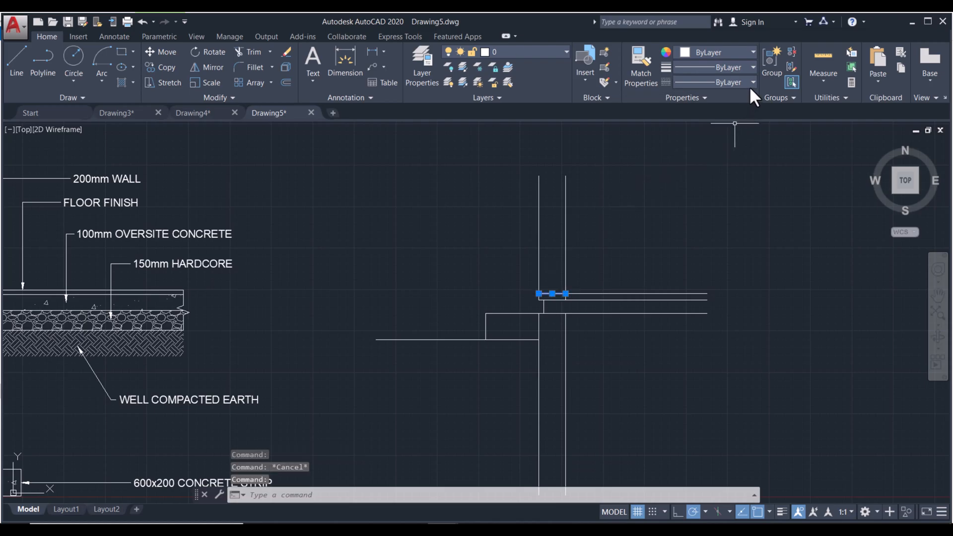
click(698, 81)
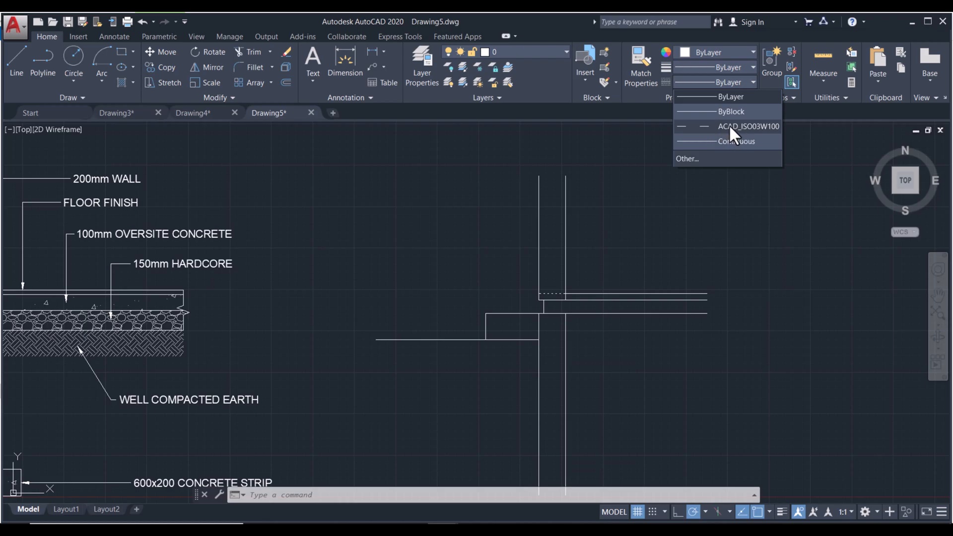
click(694, 158)
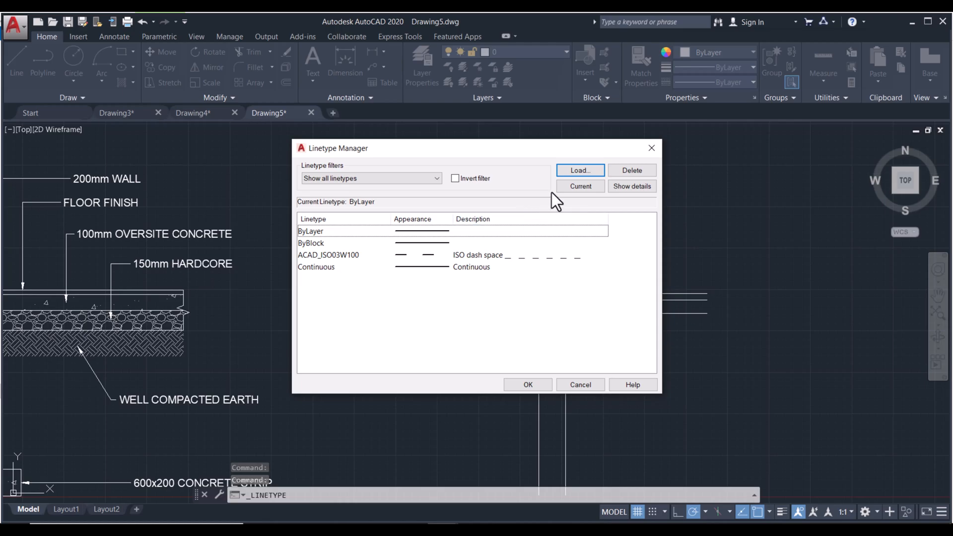
click(576, 170)
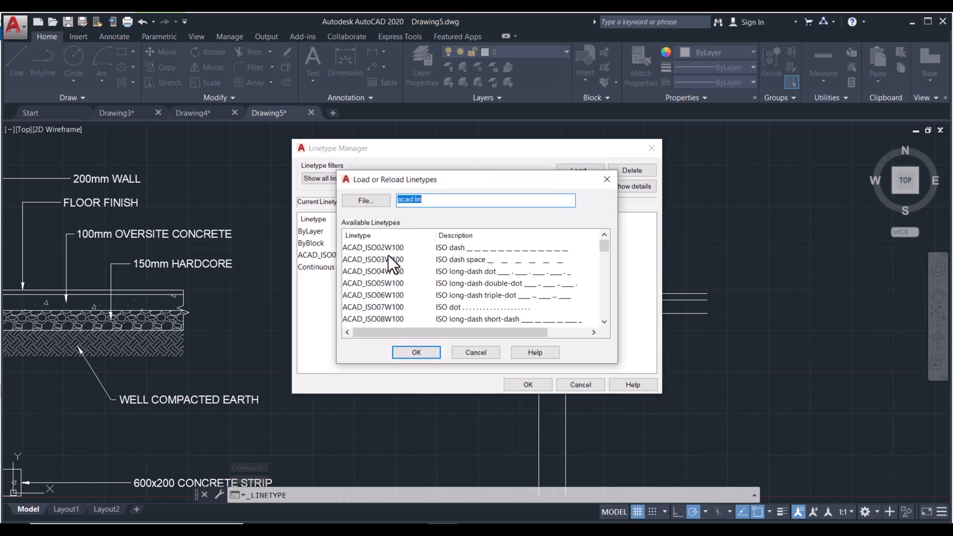
scroll(466, 252, down, 5)
scroll(564, 302, up, 2)
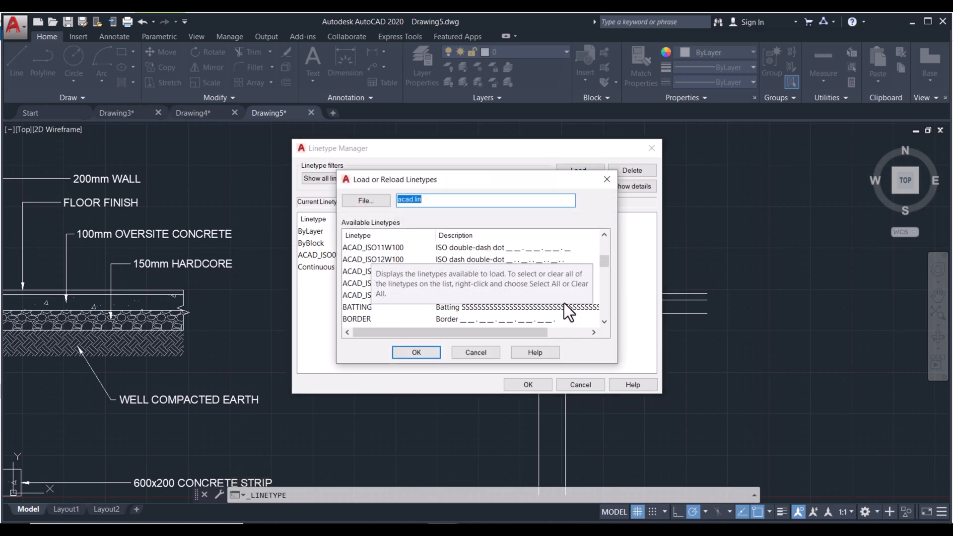
scroll(564, 303, up, 3)
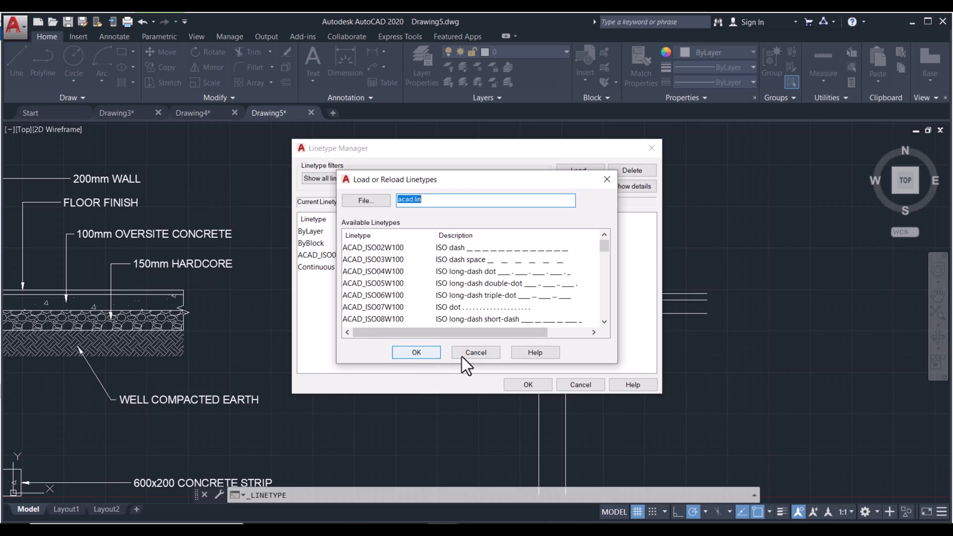
click(465, 258)
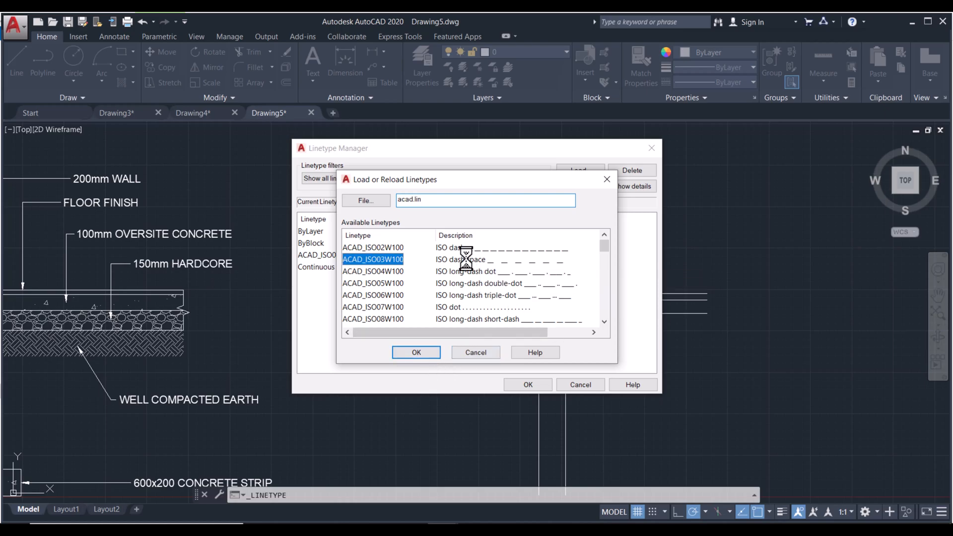
click(417, 353)
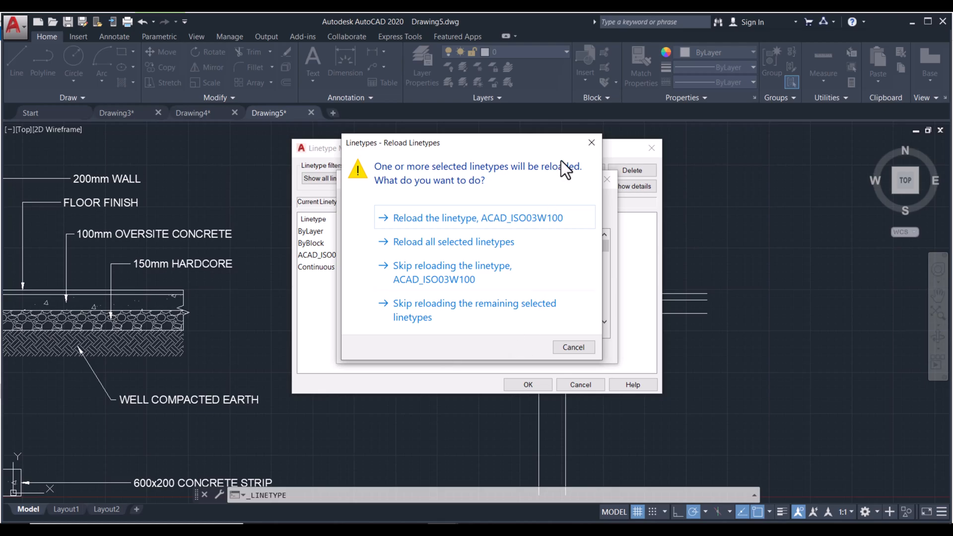
click(496, 217)
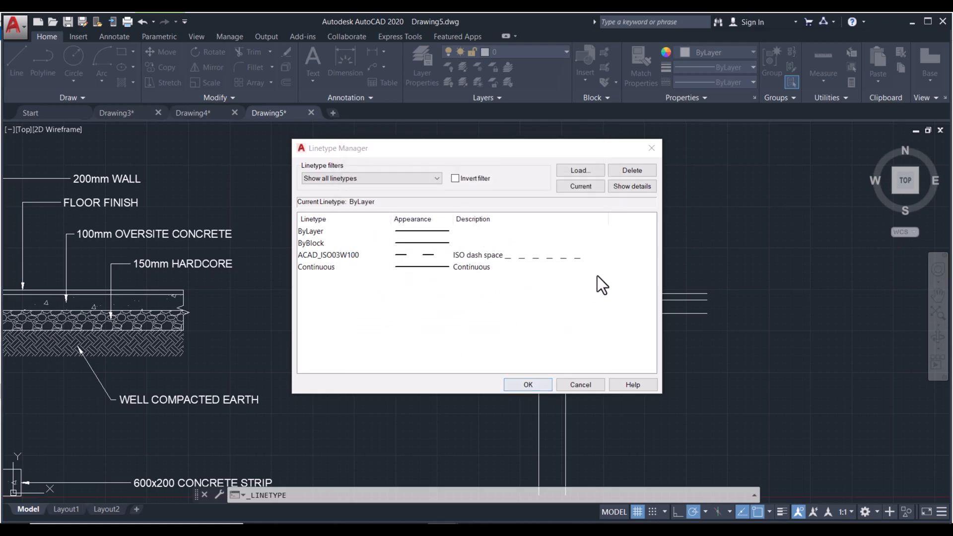
click(651, 148)
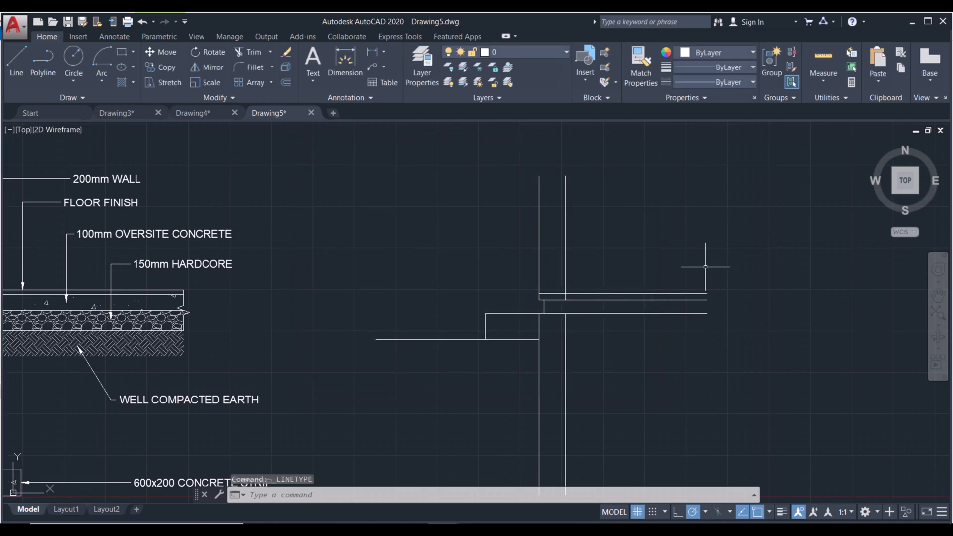
Step: Apply the ACAD_ISO03W100 linetype to the floor finish segment that lies within the wall thickness
click(555, 294)
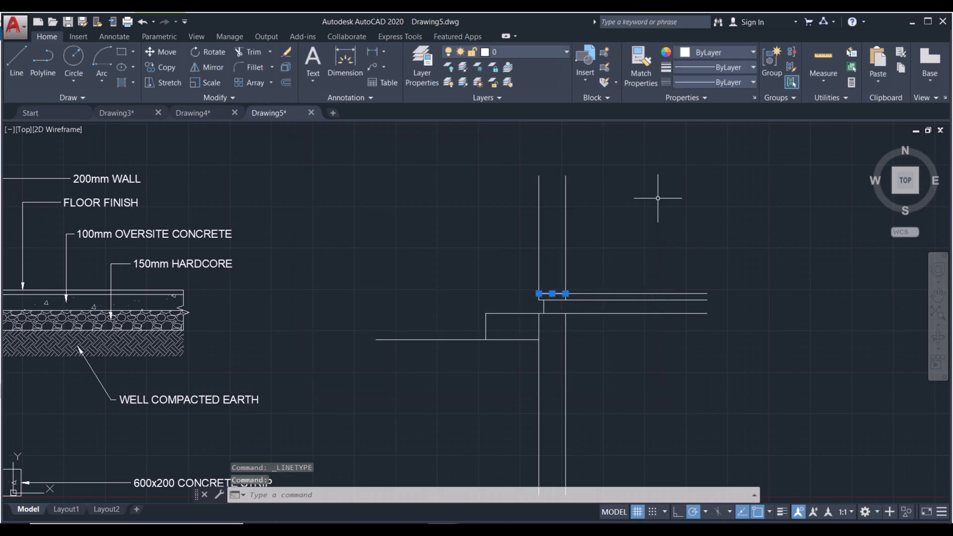
click(749, 82)
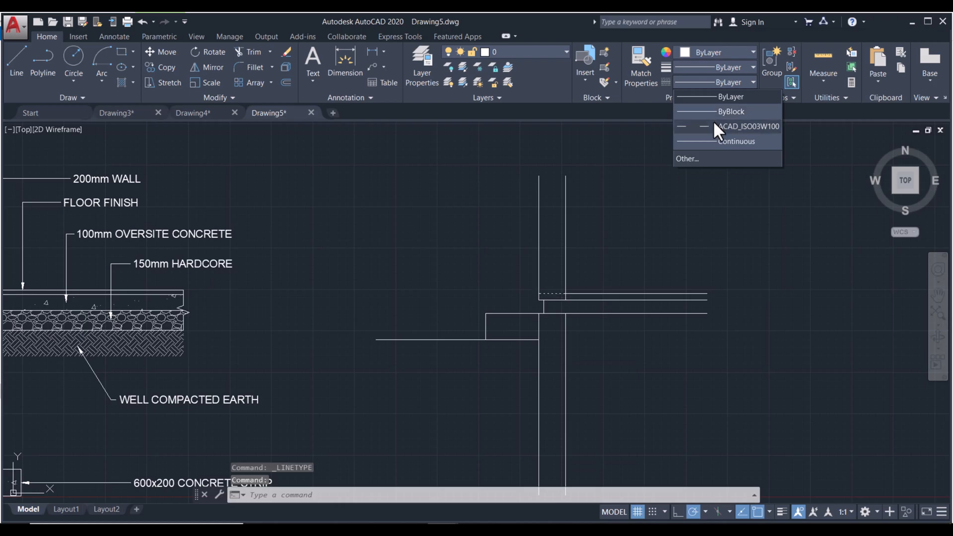
click(712, 121)
key(Escape)
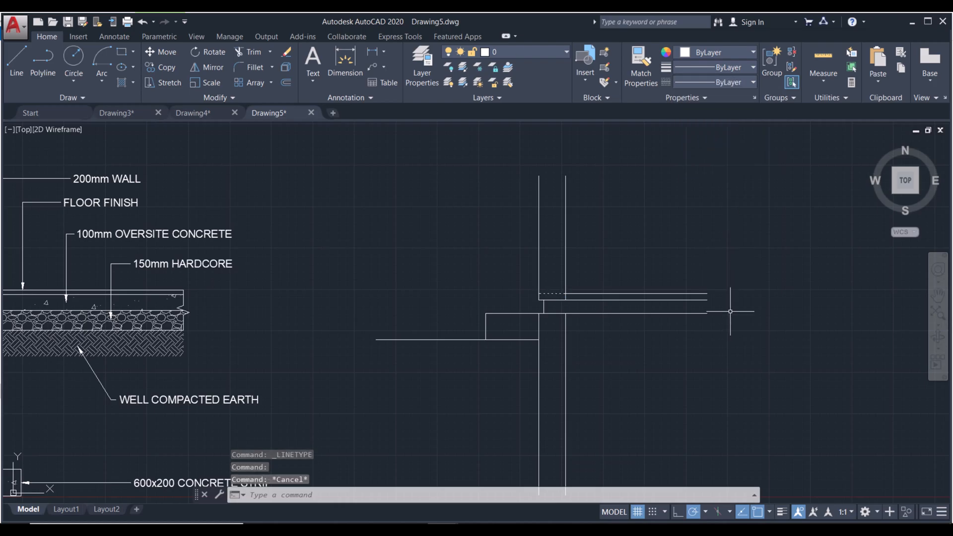
Step: Draw the hardcore's bottom line 150 mm below the slab's underside, from the wall's inner face to the slab's outer end
middle_drag(718, 359, 708, 359)
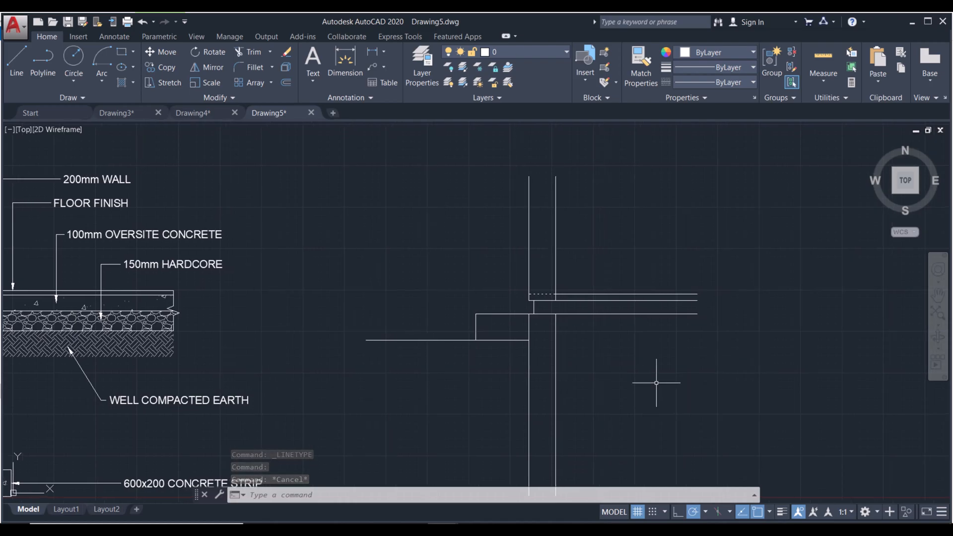
mouse_move(651, 381)
middle_down()
mouse_move(619, 341)
mouse_move(685, 338)
middle_up()
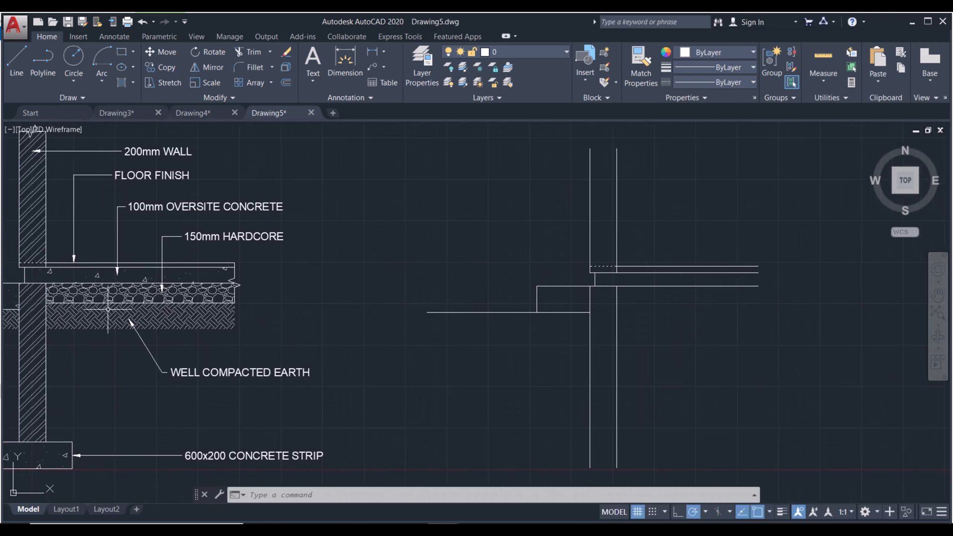
click(19, 68)
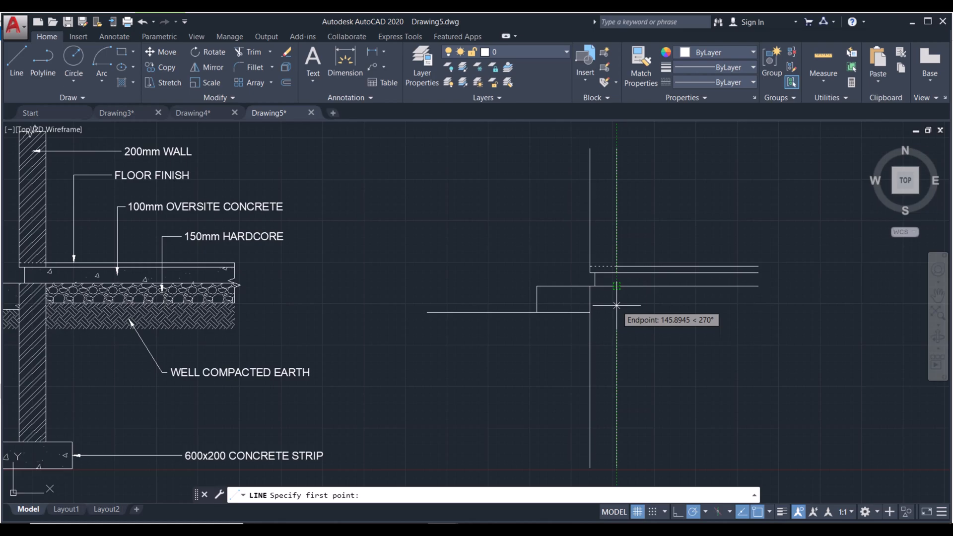
text(150)
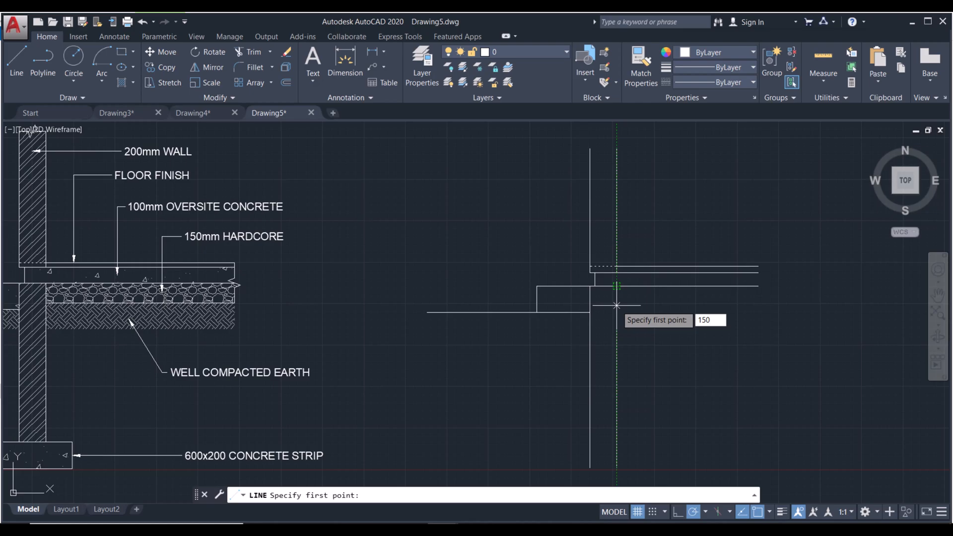
key(Return)
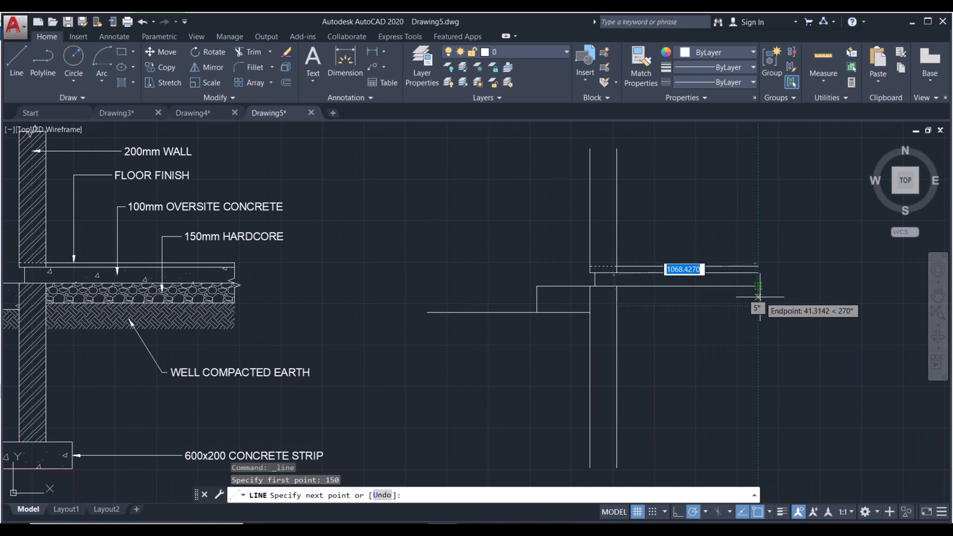
click(758, 305)
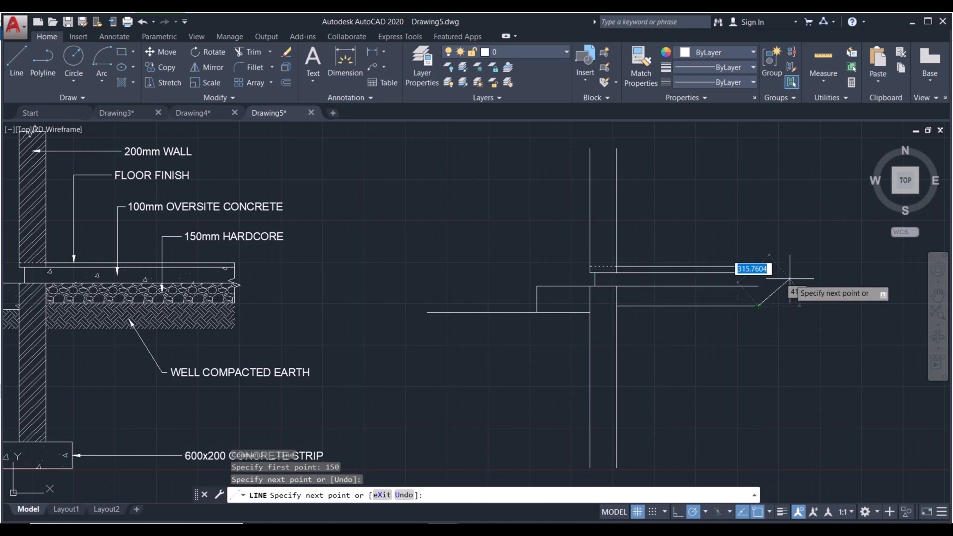
key(Return)
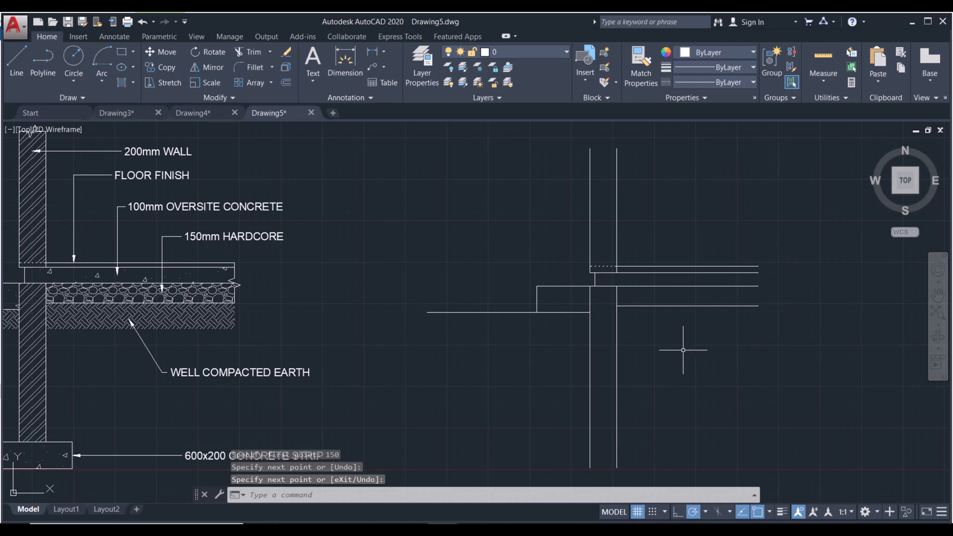
Step: Draw a horizontal foundation base line starting 1200 mm below the outer end of the ground level line and extending past the wall and slab
scroll(660, 356, down, 2)
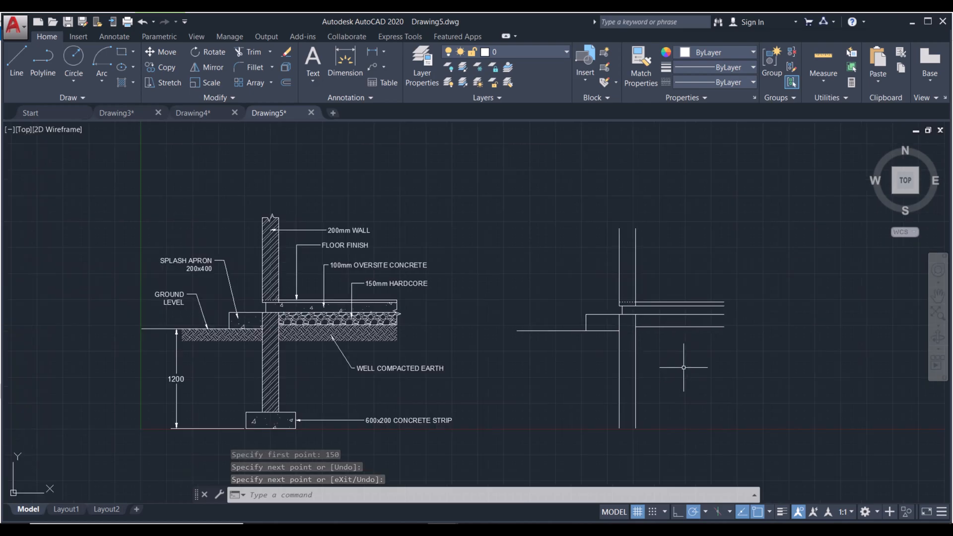
middle_drag(624, 340, 618, 338)
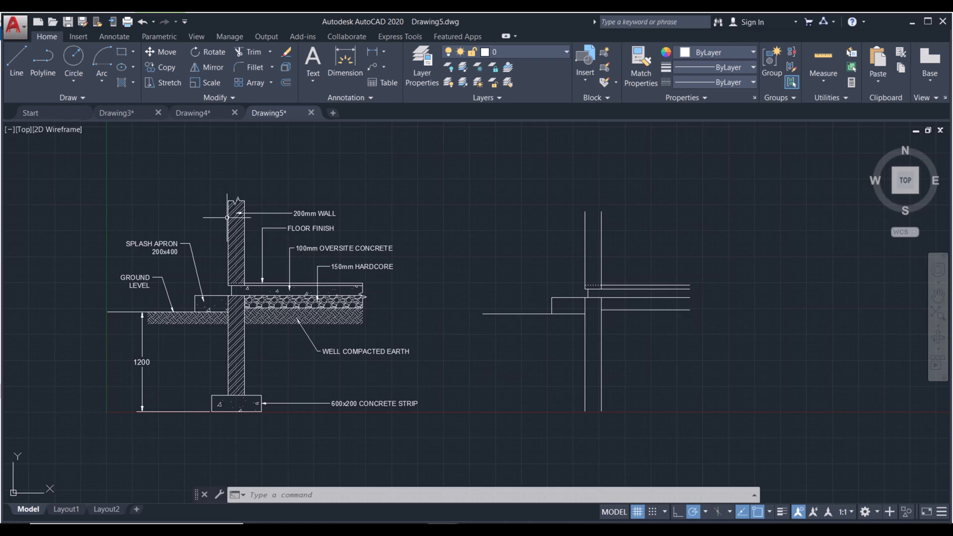
click(19, 62)
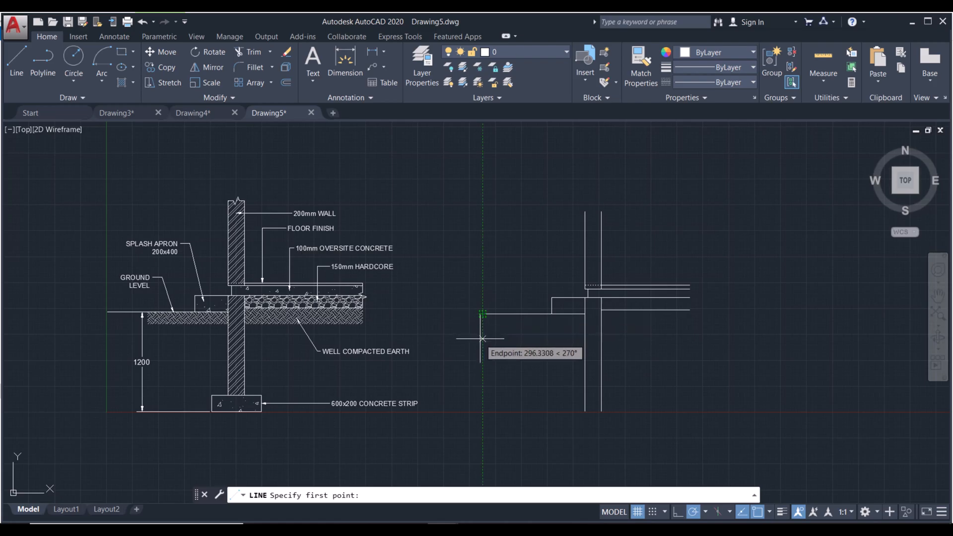
text(1200)
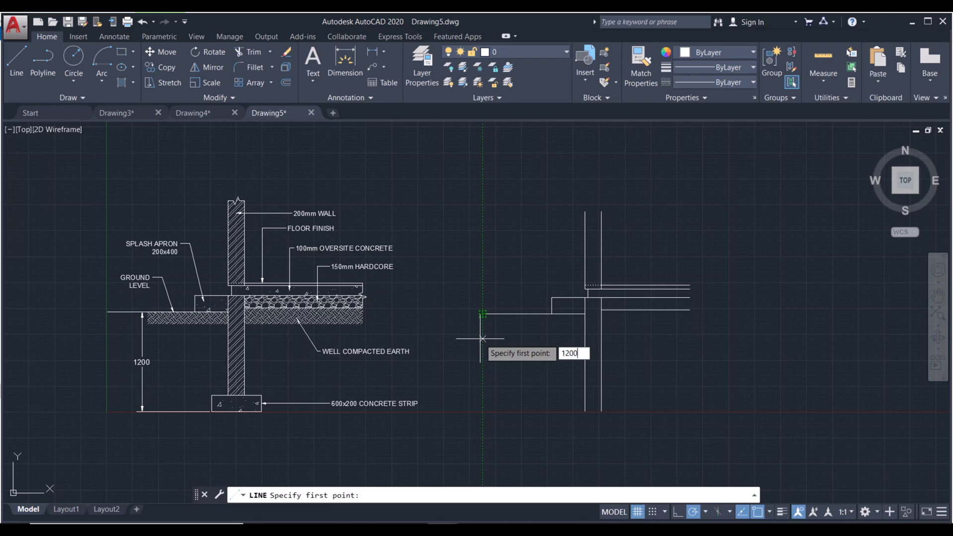
key(Return)
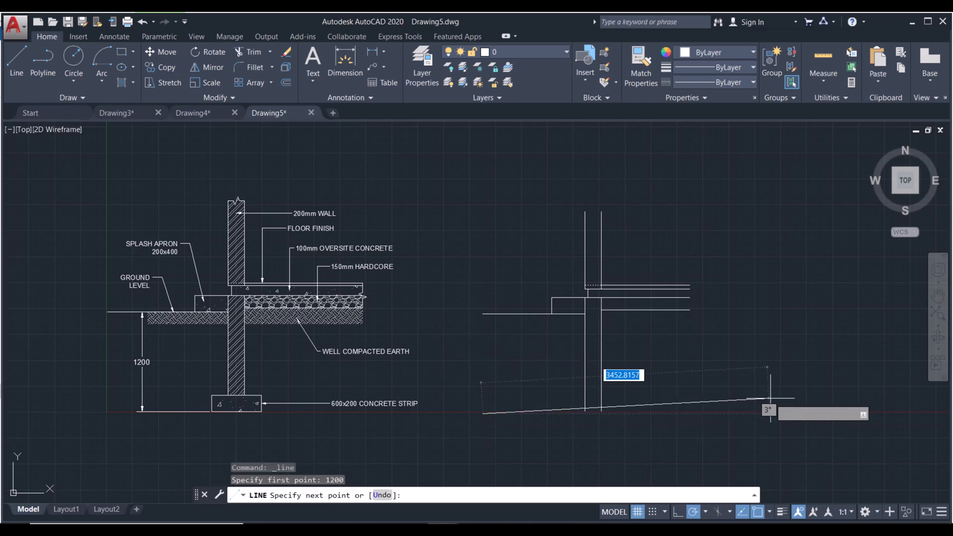
click(799, 413)
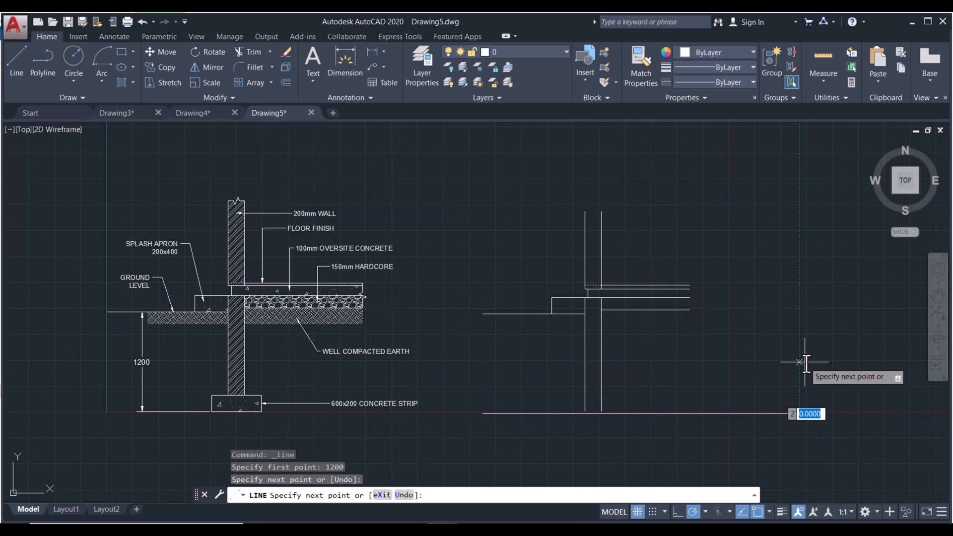
key(Return)
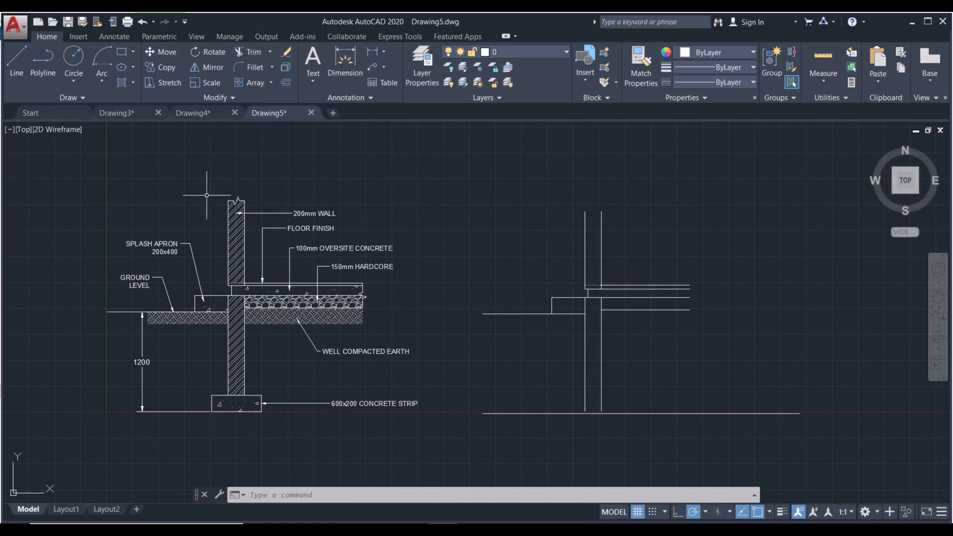
Step: Draw a 600 x 200 mm rectangle for the concrete strip in the empty space beside the wall, below ground level
click(463, 350)
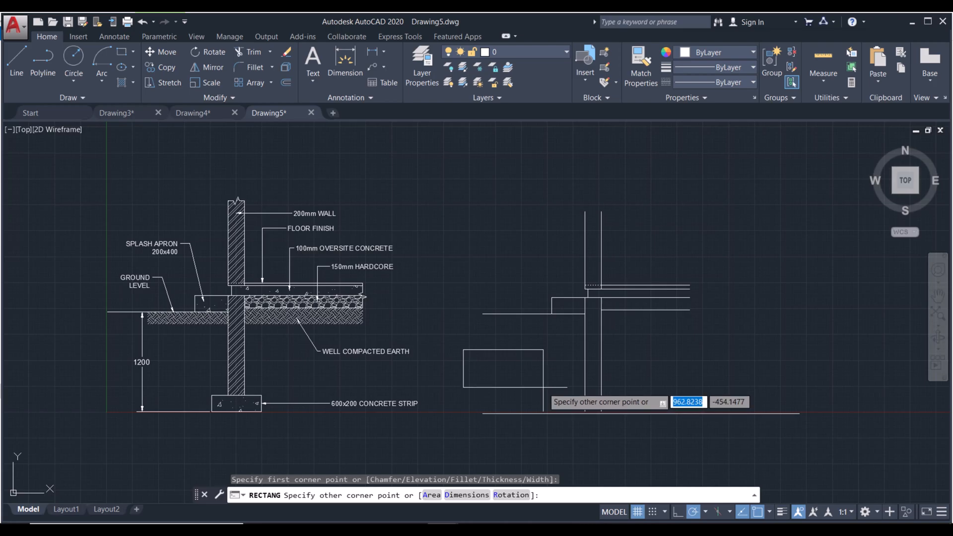
text(600)
key(Tab)
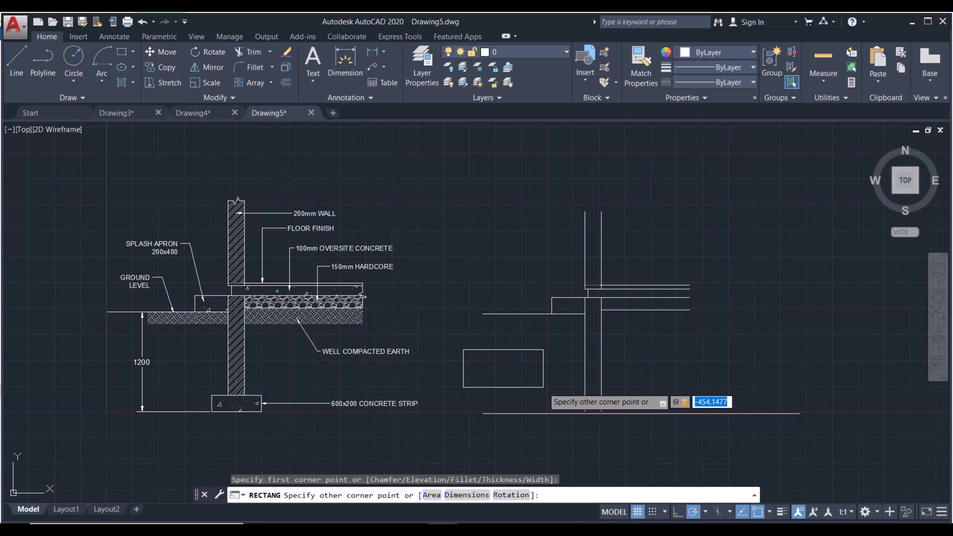
text(200)
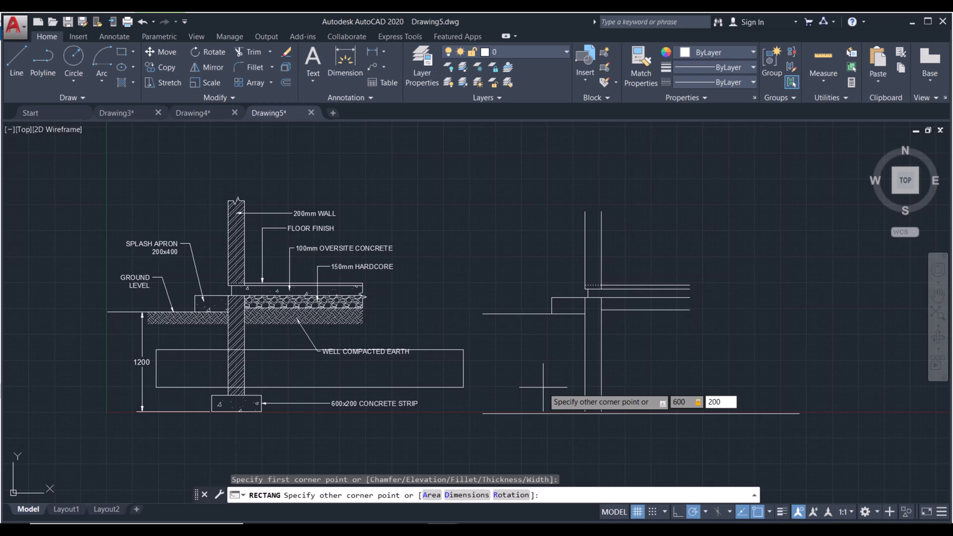
key(Return)
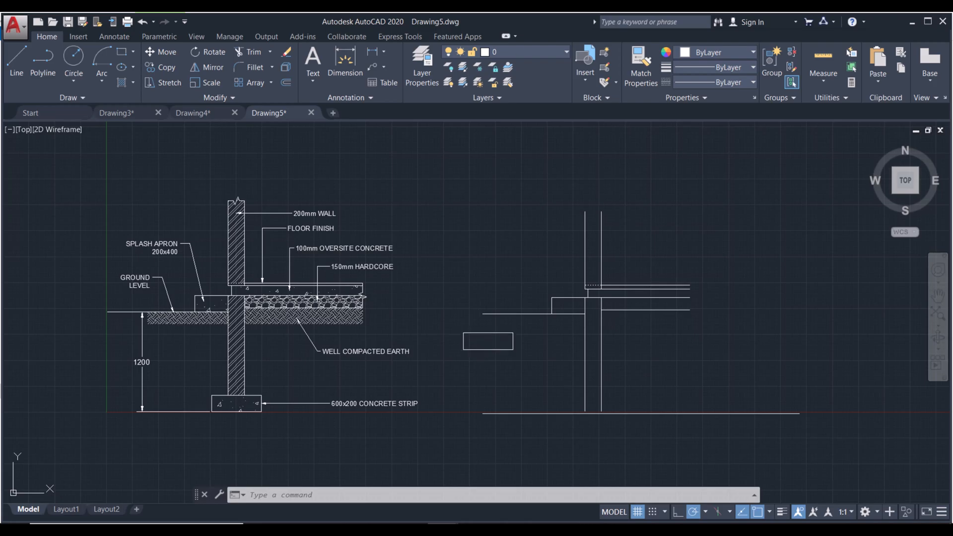
Step: Move the 600 x 200 mm strip rectangle by its top midpoint to the midpoint between the two lower ends of the wall lines
click(488, 349)
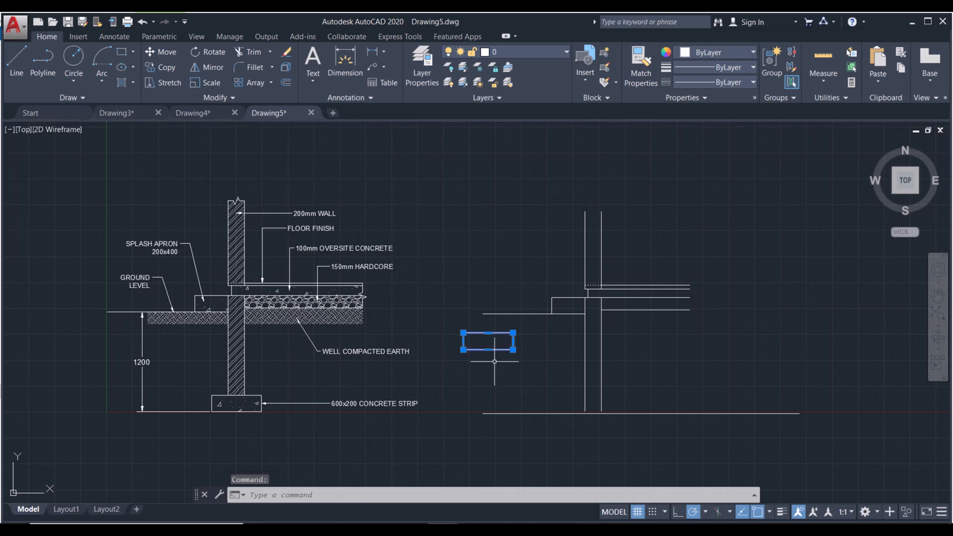
click(157, 51)
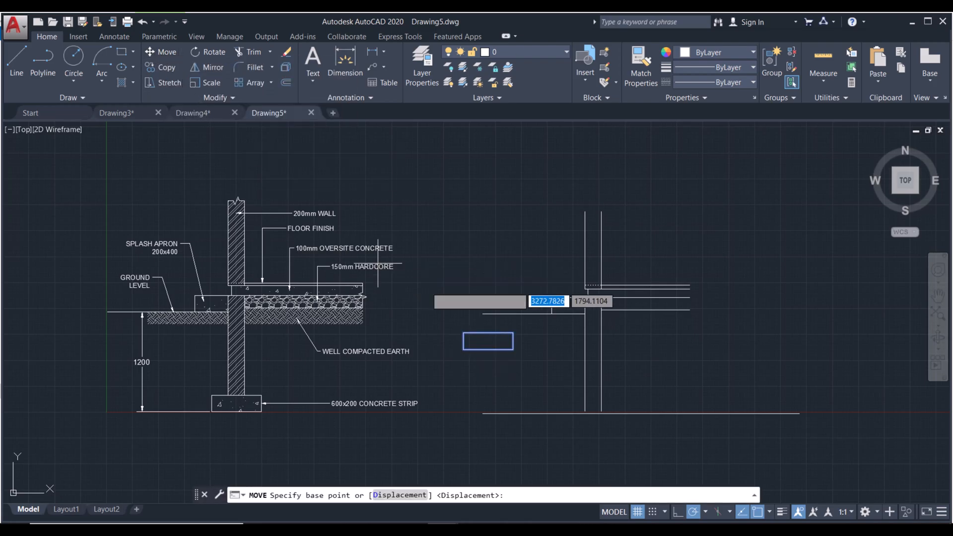
click(489, 333)
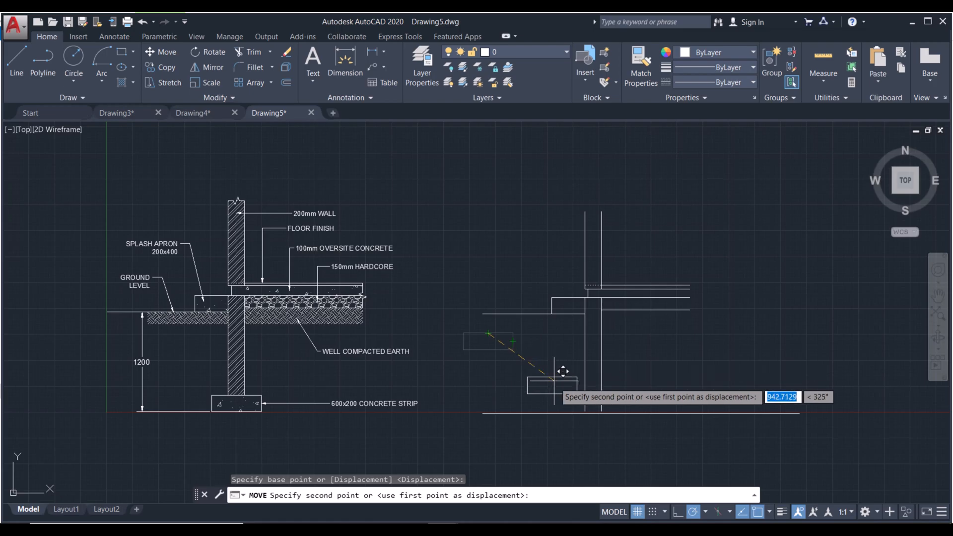
middle_drag(555, 387, 526, 350)
scroll(526, 350, up, 1)
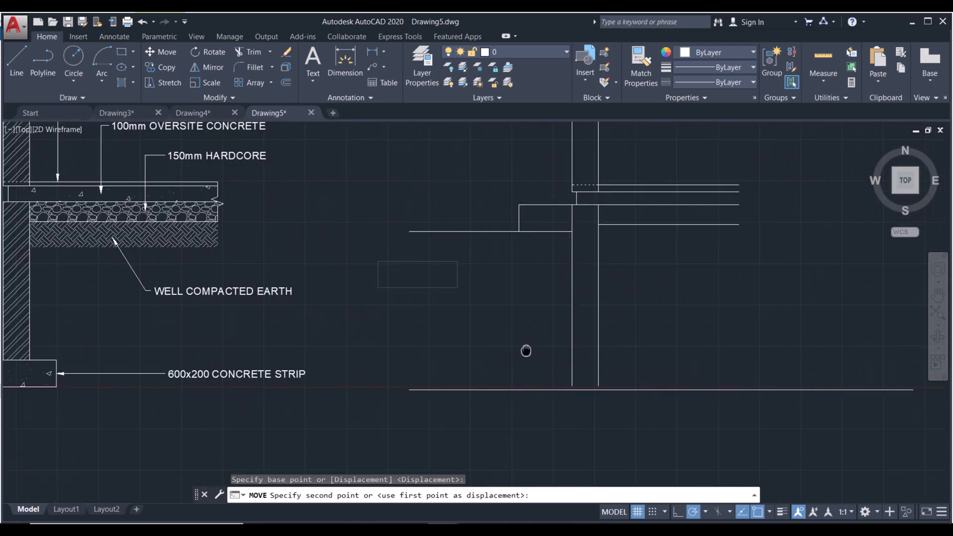
scroll(496, 343, up, 2)
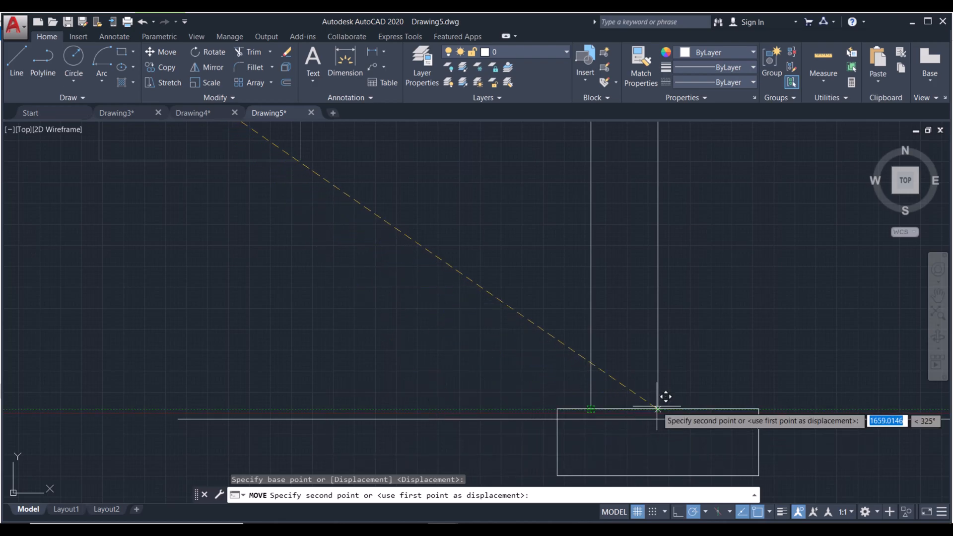
key(F8)
shift+right_click(425, 349)
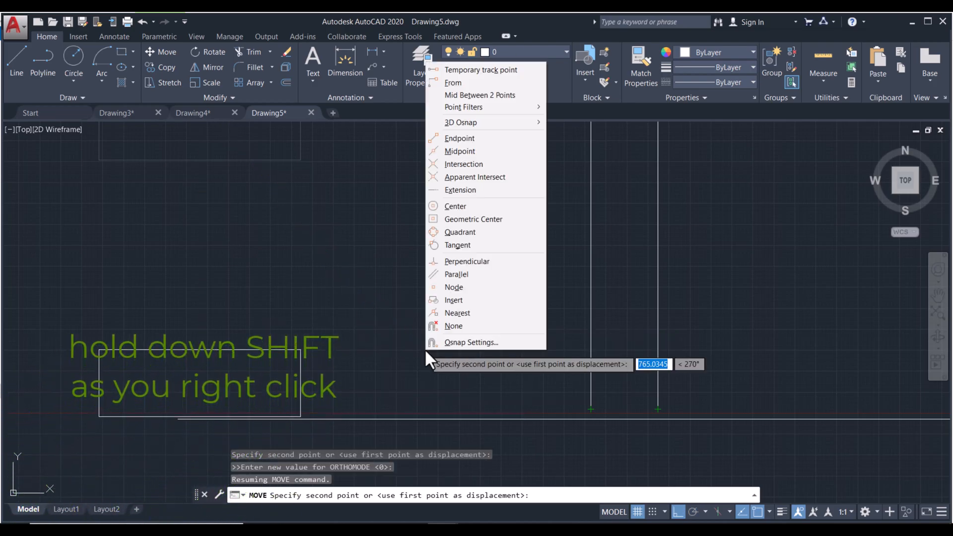
click(484, 97)
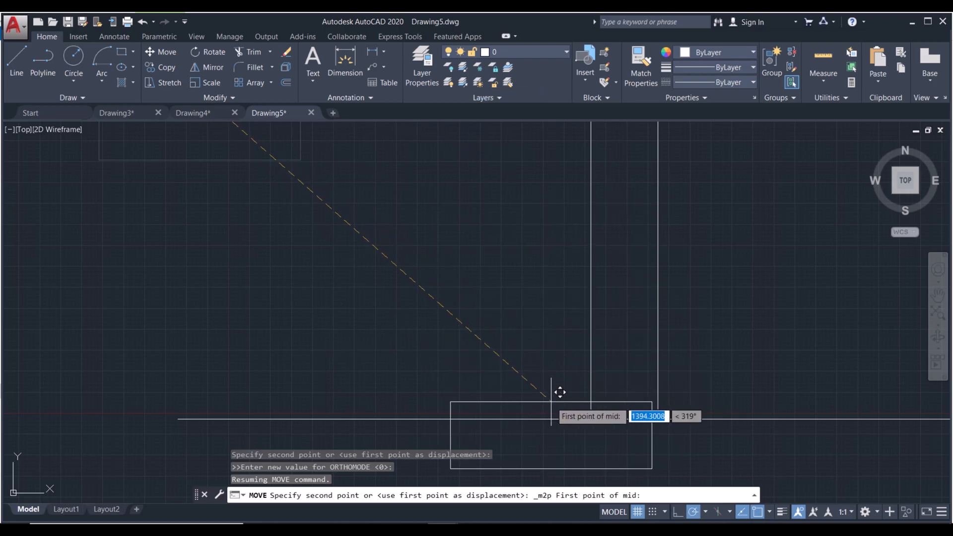
click(598, 398)
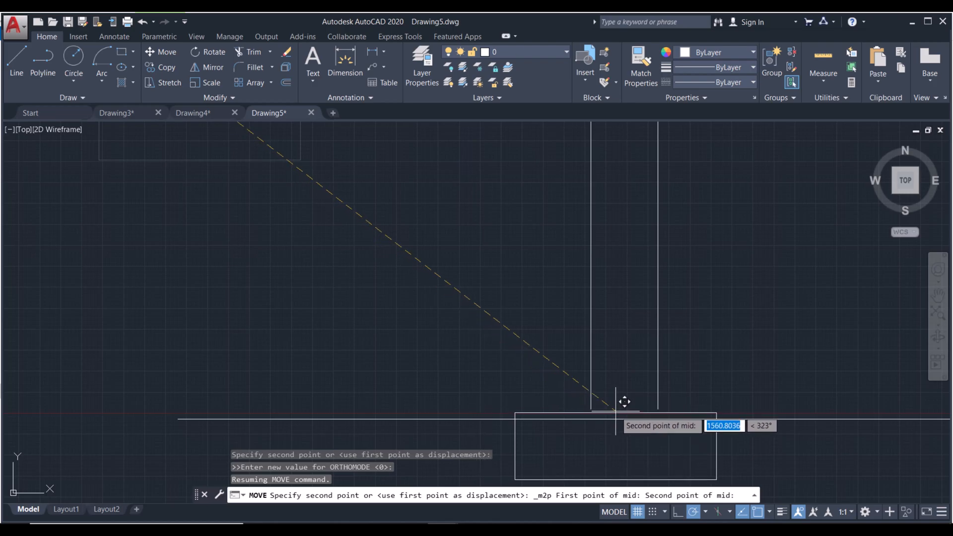
click(658, 408)
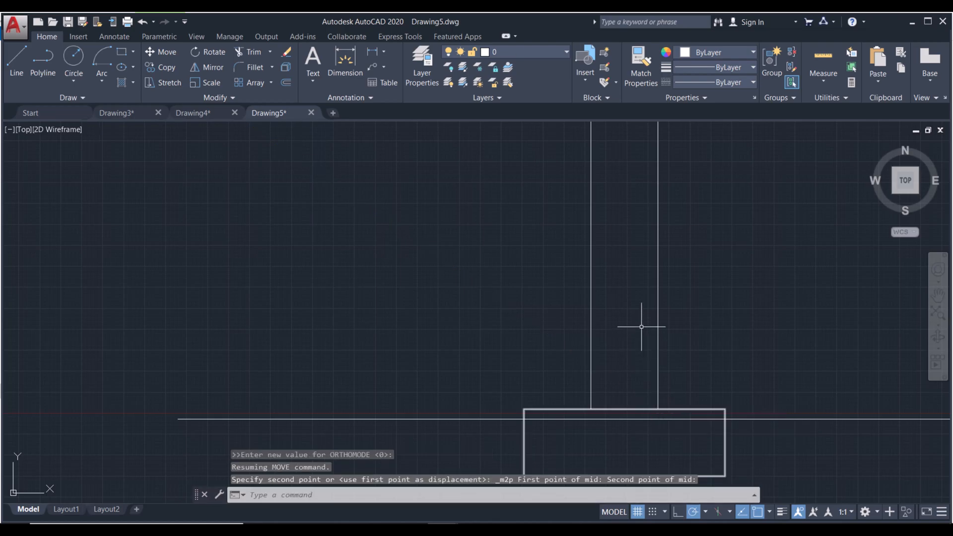
Step: Try to move the concrete strip straight up by its lower corner onto the foundation base line
scroll(641, 327, down, 2)
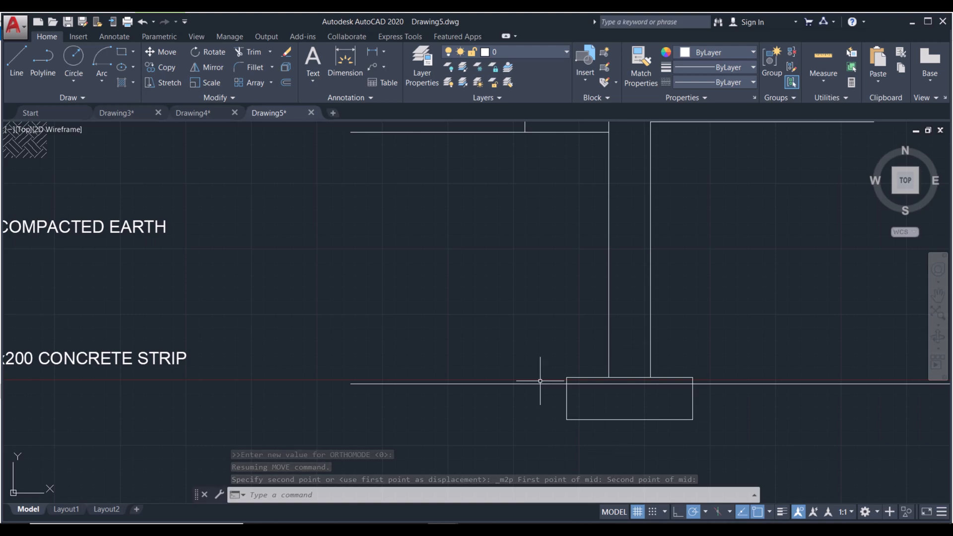
middle_drag(591, 389, 532, 392)
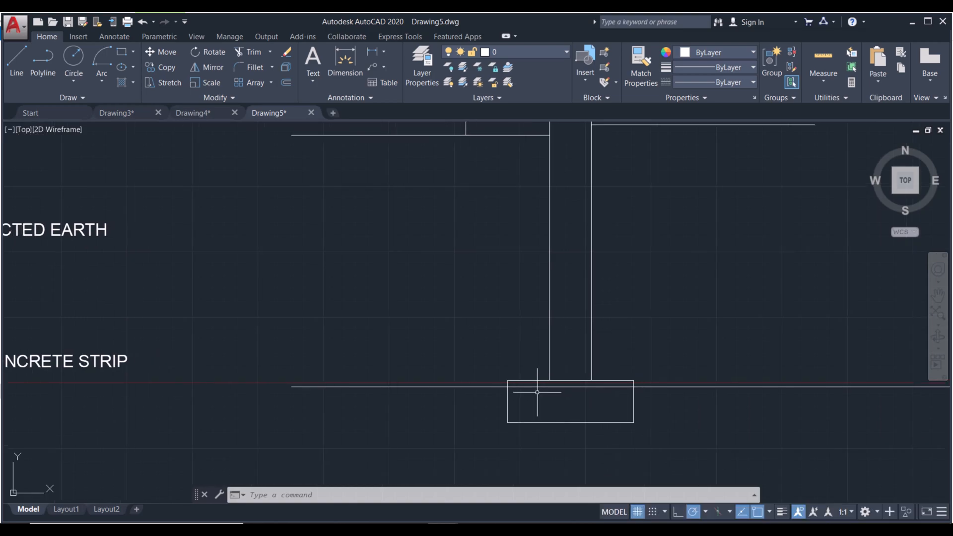
click(517, 380)
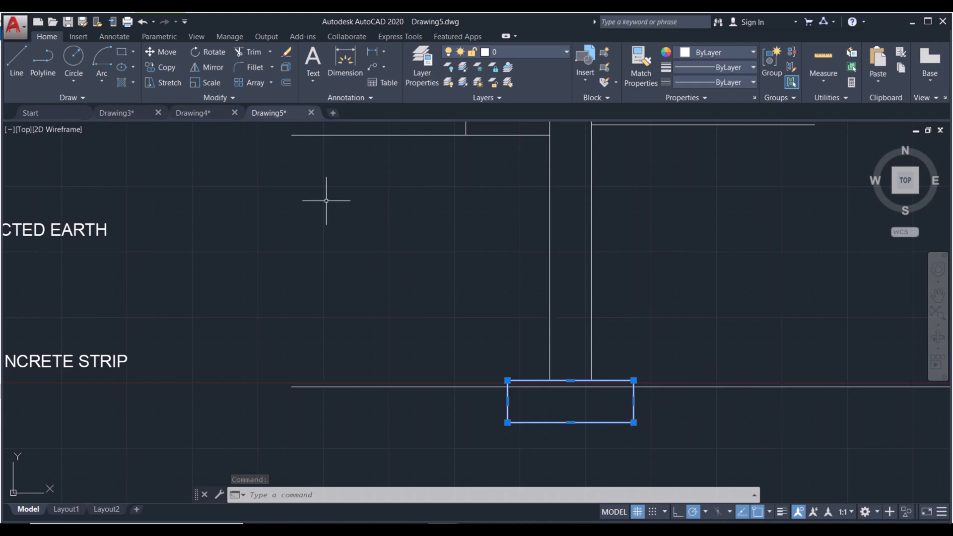
click(163, 52)
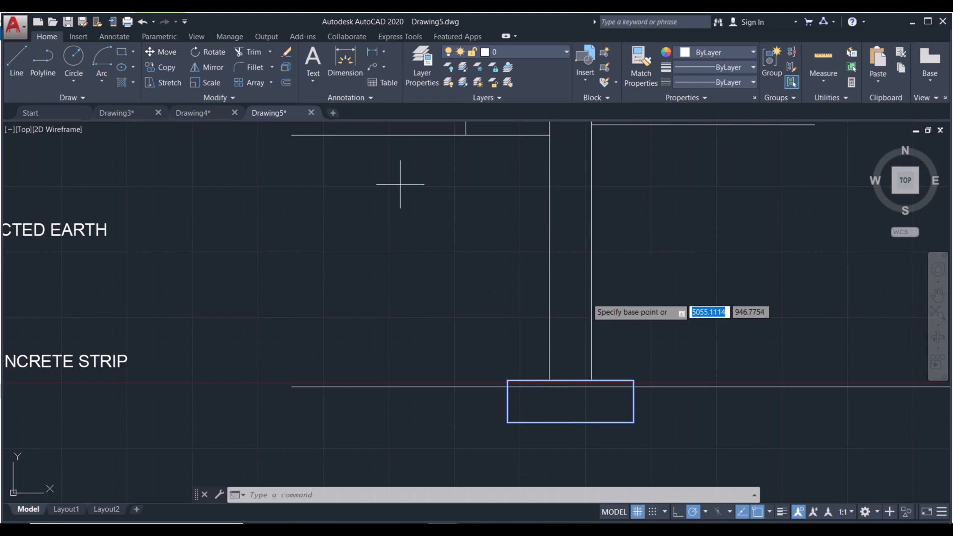
click(634, 422)
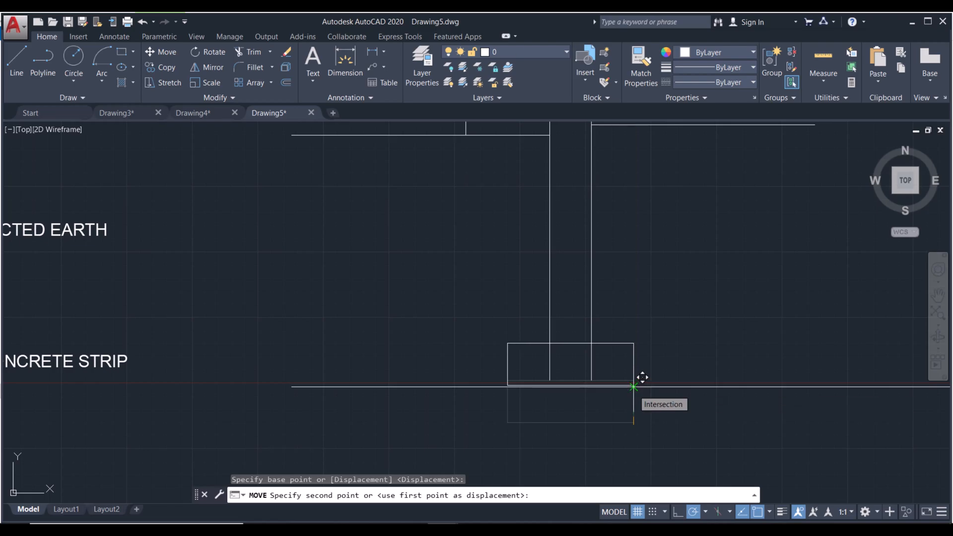
scroll(633, 387, up, 2)
scroll(631, 387, up, 2)
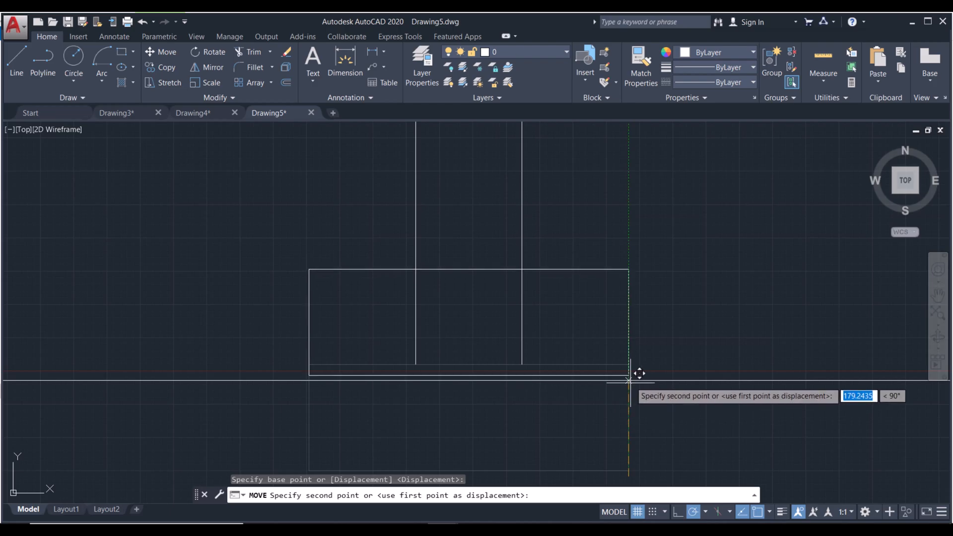
key(Return)
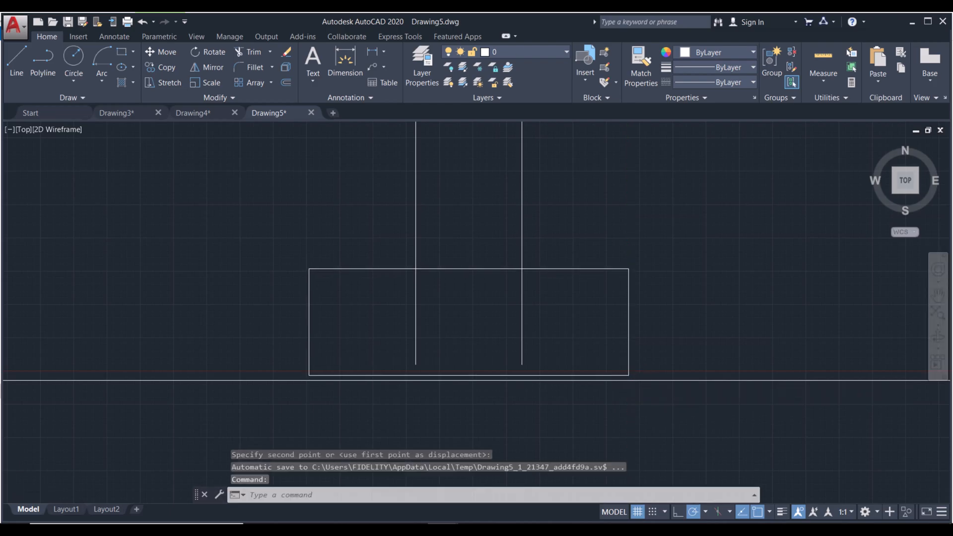
Step: Move the concrete strip vertically down so its lower corner sits exactly on the foundation base line
scroll(580, 329, down, 2)
click(627, 335)
click(586, 267)
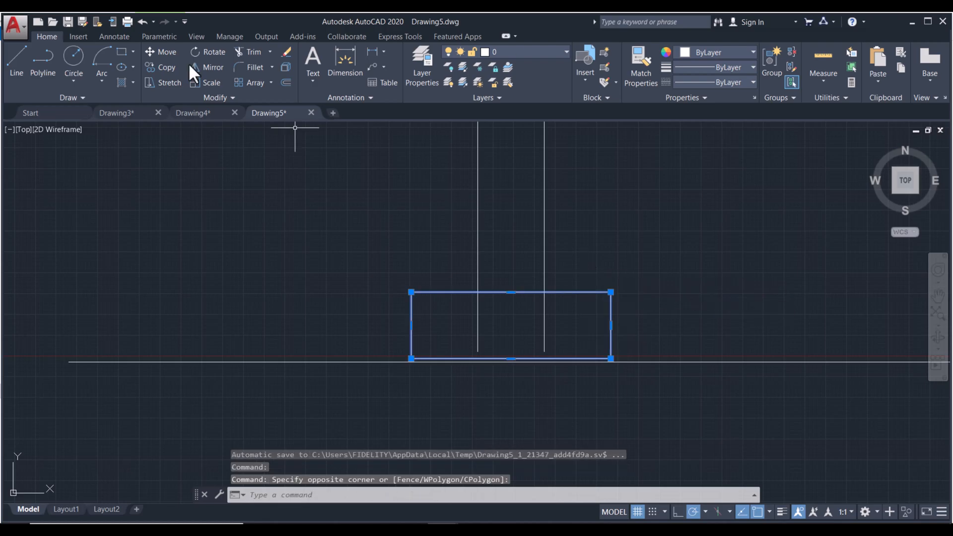
click(159, 51)
scroll(571, 360, up, 4)
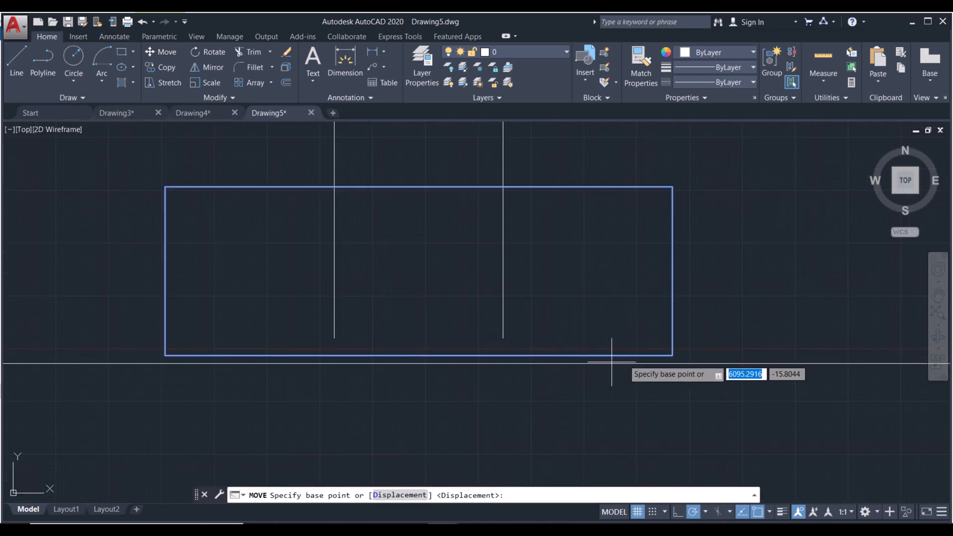
click(673, 351)
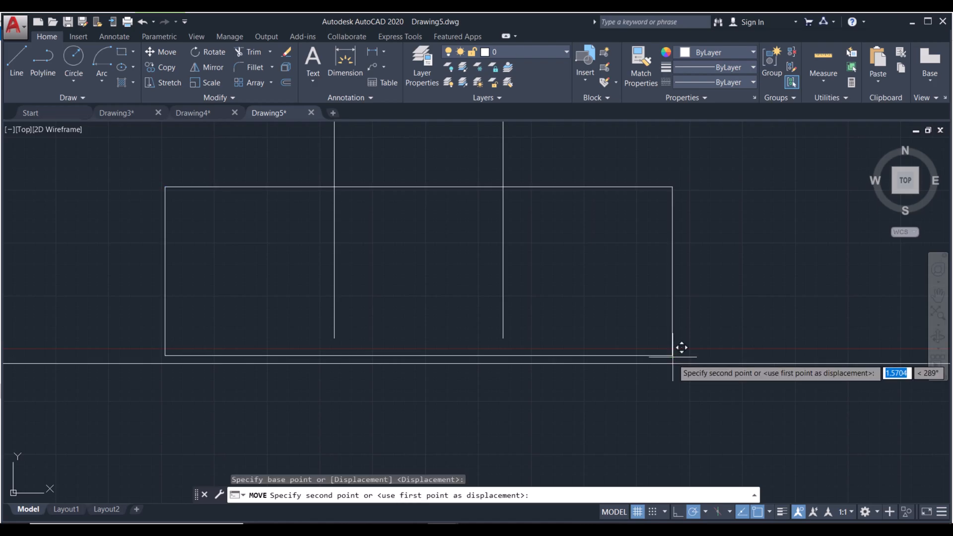
click(672, 363)
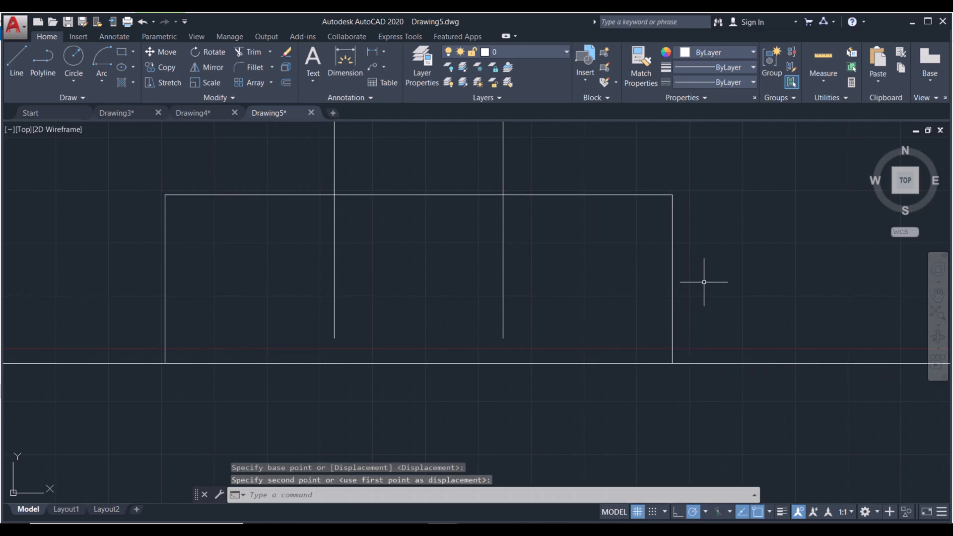
Step: Trim both wall lines where they run inside the concrete strip so they end at its top edge
scroll(625, 283, down, 4)
middle_drag(489, 274, 481, 299)
scroll(523, 300, down, 2)
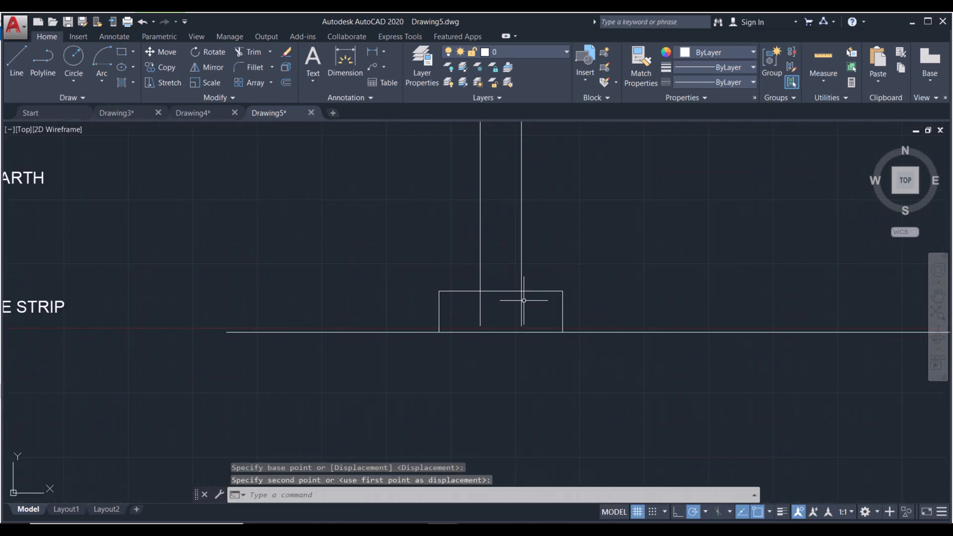
scroll(504, 323, down, 2)
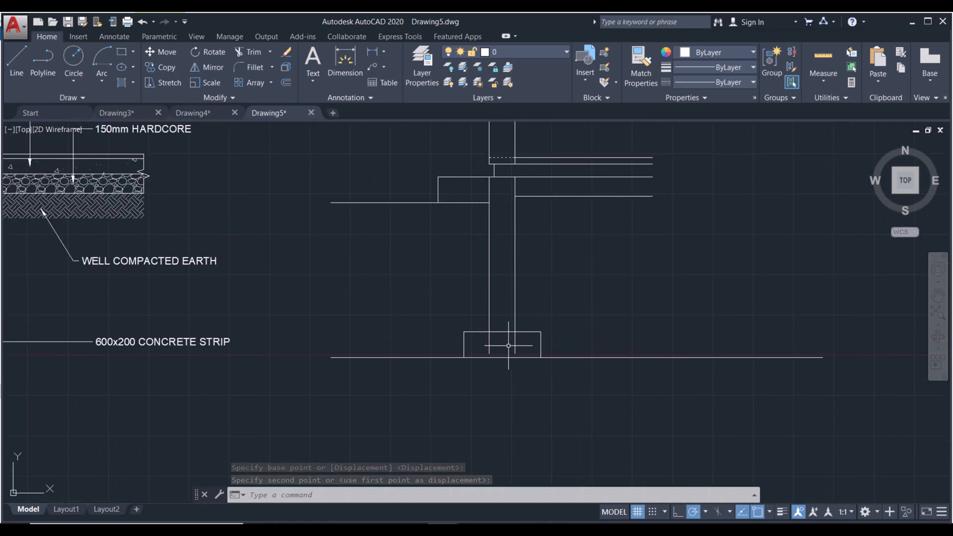
scroll(505, 342, up, 4)
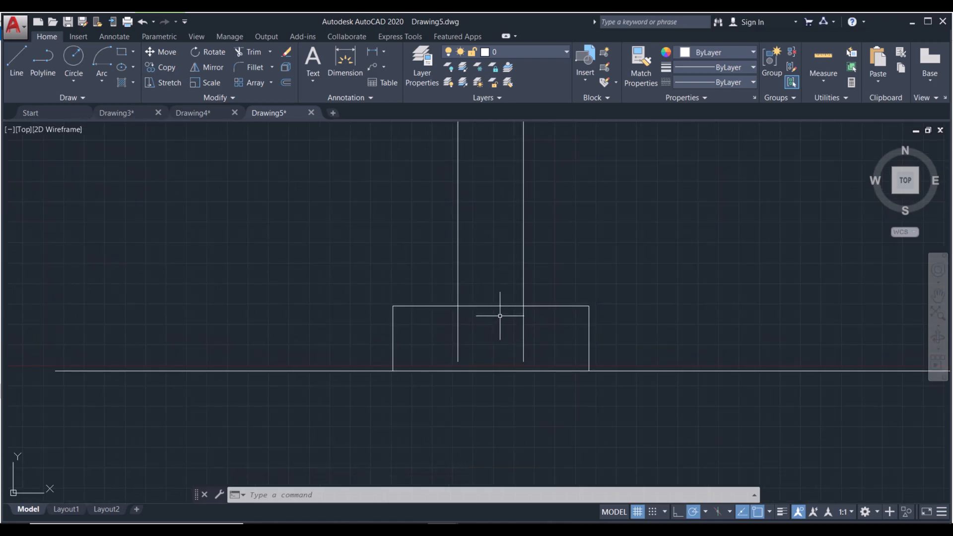
click(248, 52)
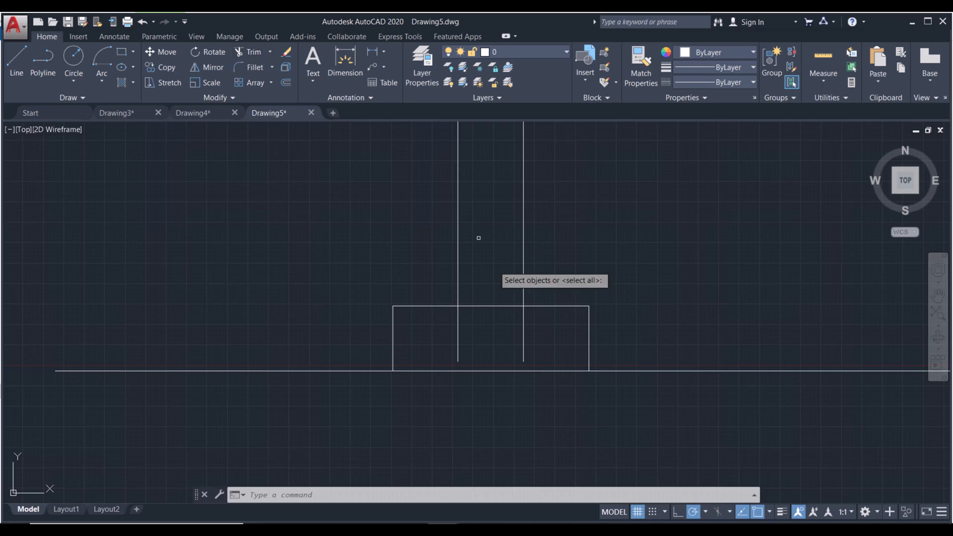
key(Return)
click(547, 343)
click(428, 323)
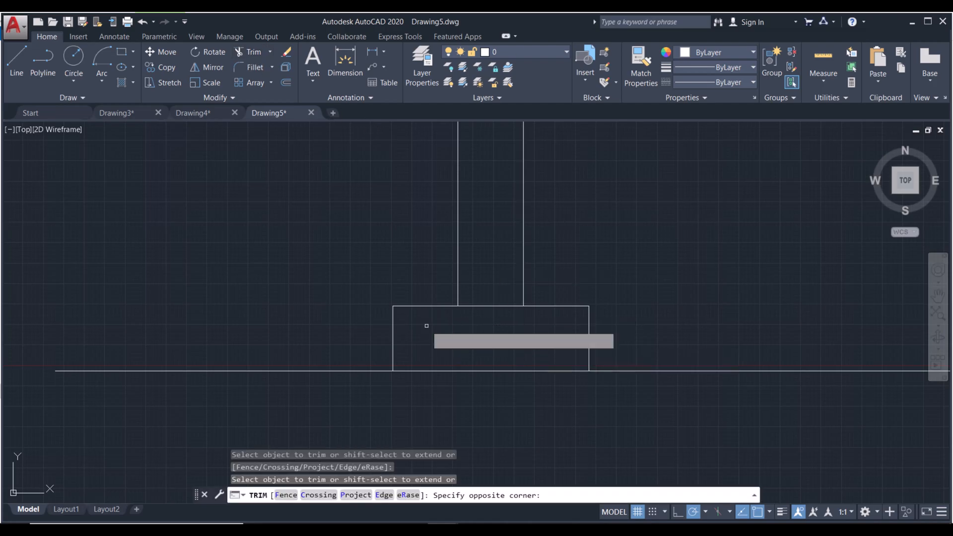
key(Return)
Step: Erase the horizontal foundation base line running under the concrete strip
scroll(385, 185, down, 4)
scroll(385, 185, down, 1)
middle_drag(386, 185, 398, 283)
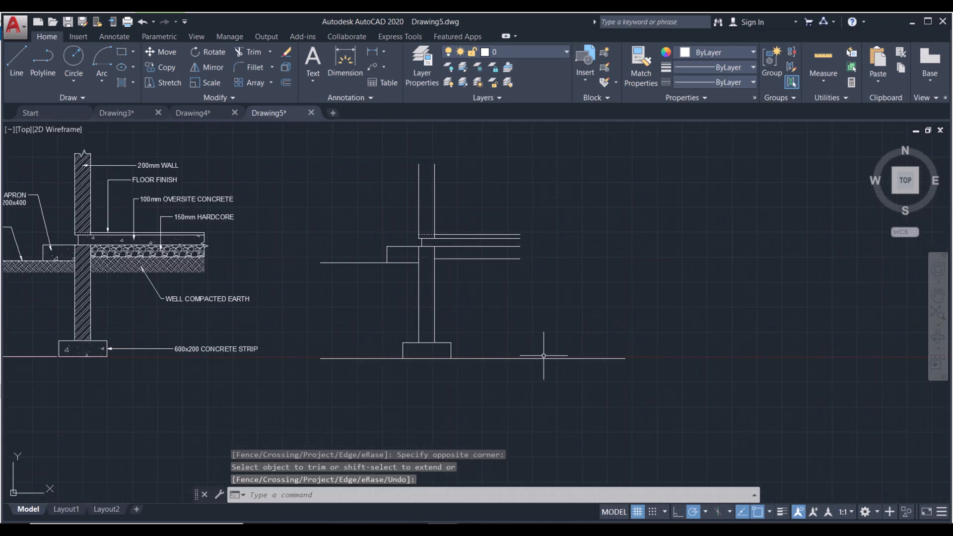
click(570, 414)
click(522, 329)
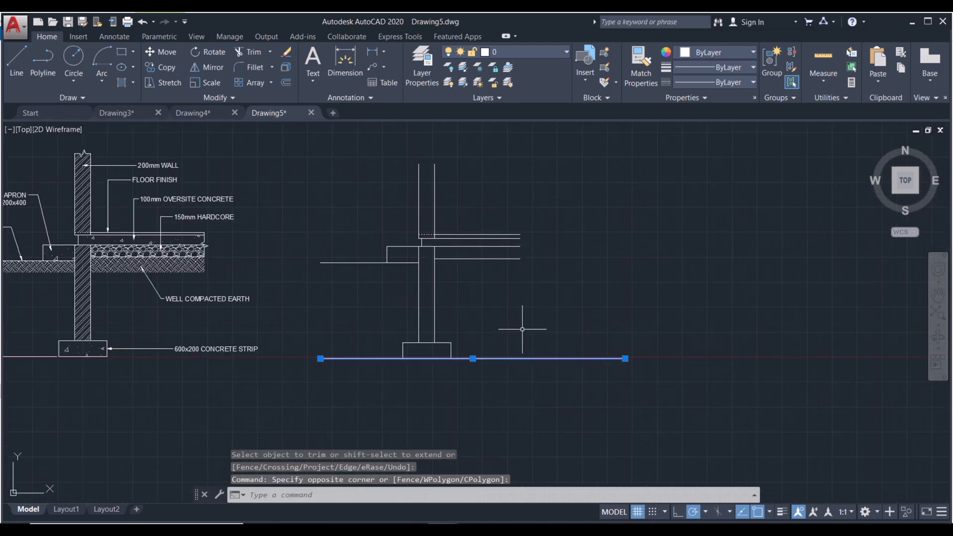
key(Delete)
Step: Start the Breakline command and set the break symbol size to 75
scroll(530, 327, down, 3)
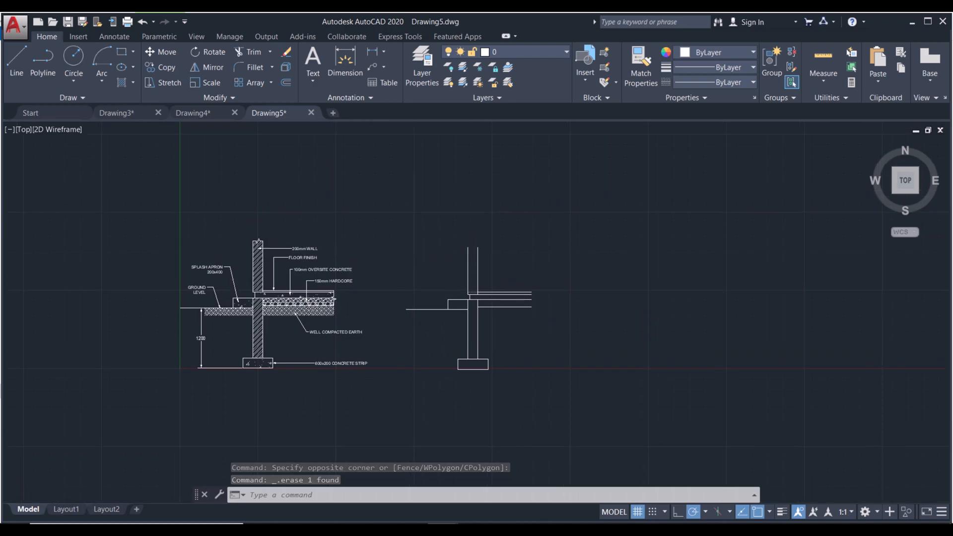
scroll(265, 236, up, 2)
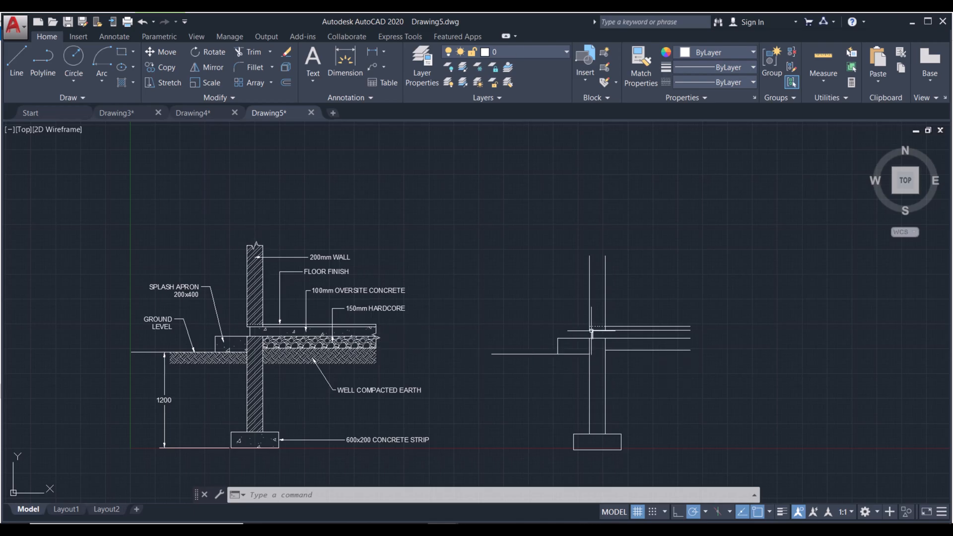
middle_drag(644, 356, 632, 358)
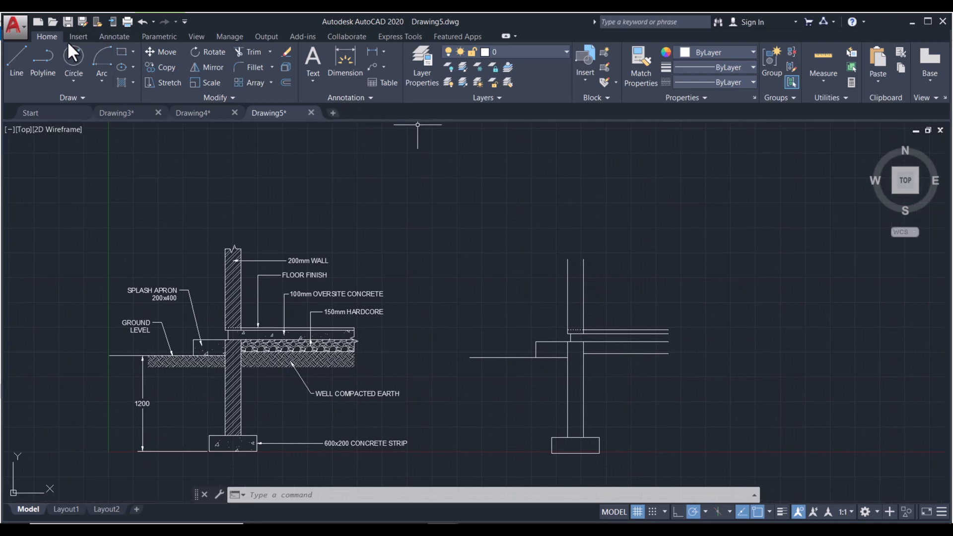
click(397, 39)
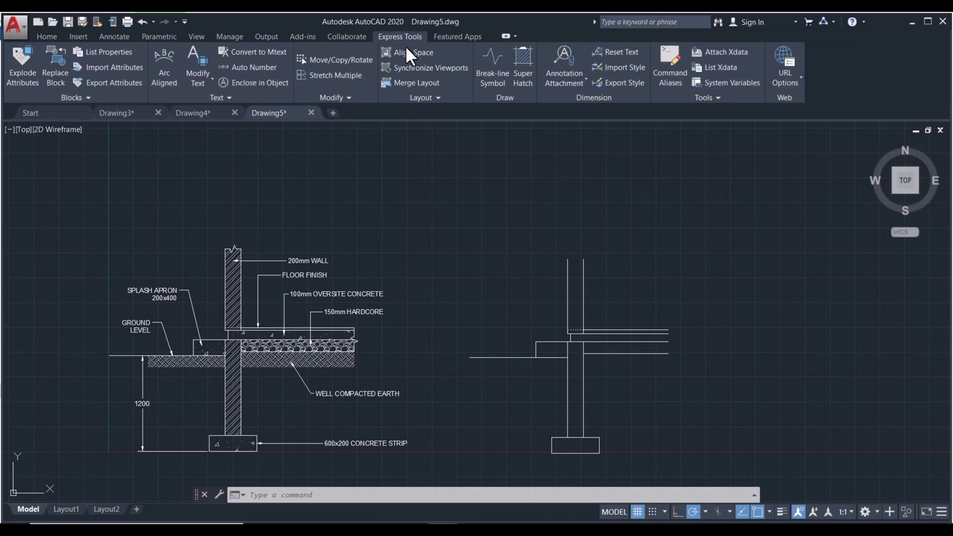
click(496, 67)
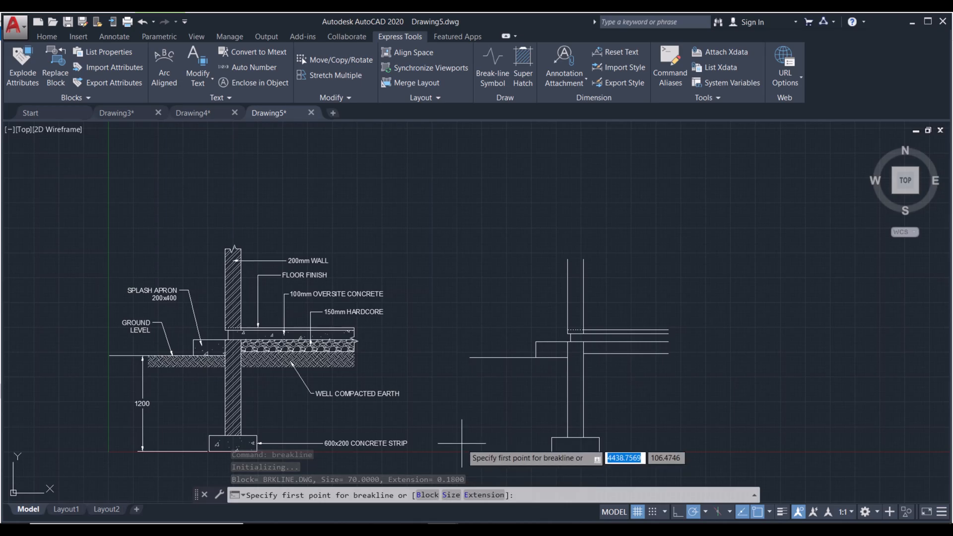
middle_drag(777, 365, 733, 319)
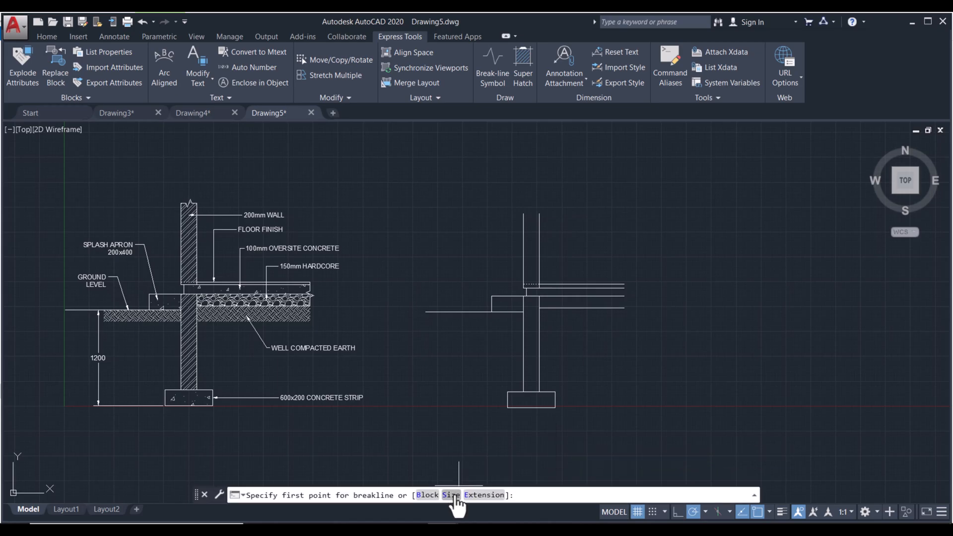
click(452, 494)
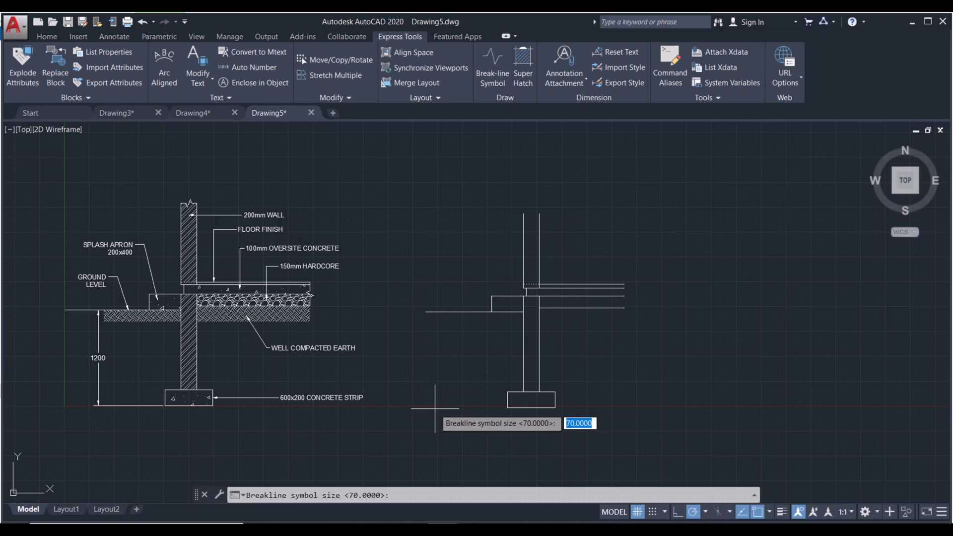
text(7)
key(Return)
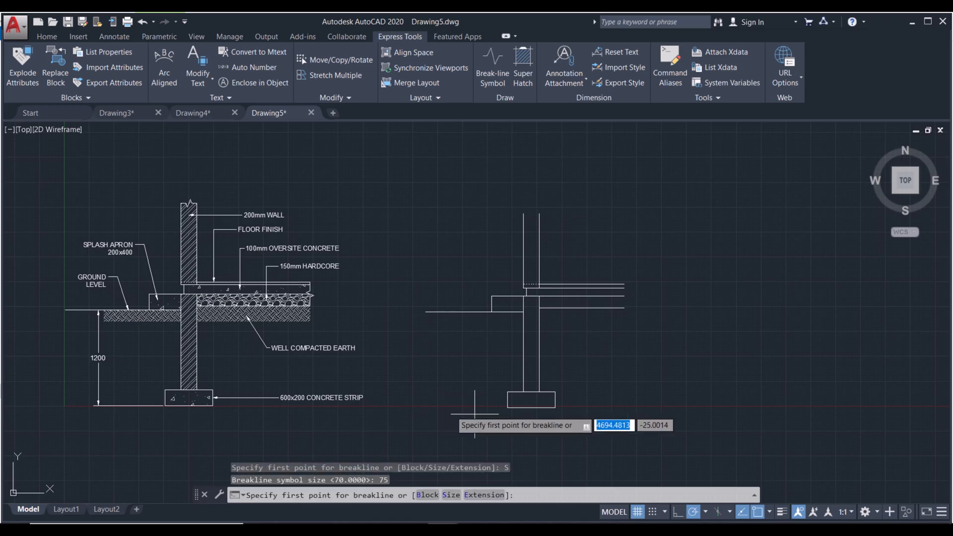
Step: Draw a vertical break line closing the open end of the floor layers, from floor finish to hardcore underside, with the symbol at its midpoint
scroll(633, 337, up, 2)
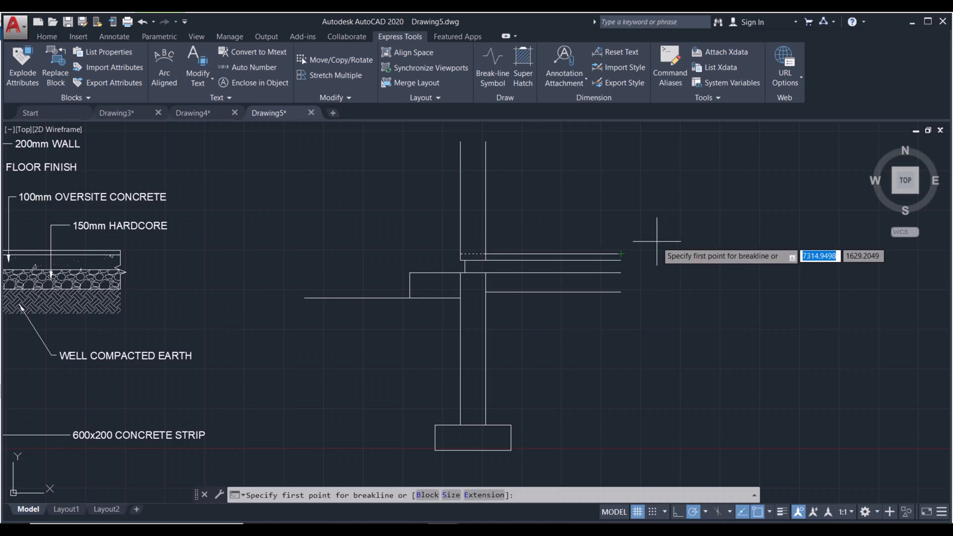
click(620, 254)
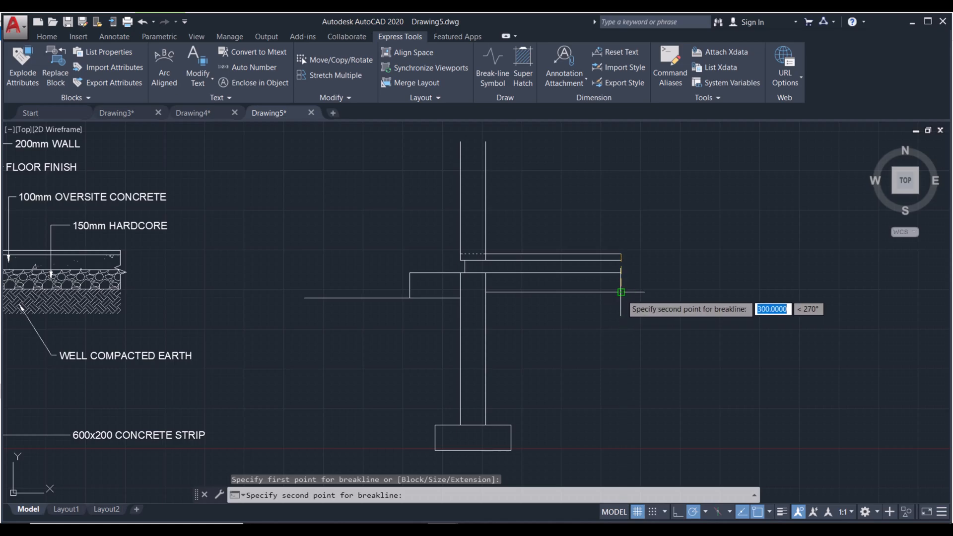
click(620, 292)
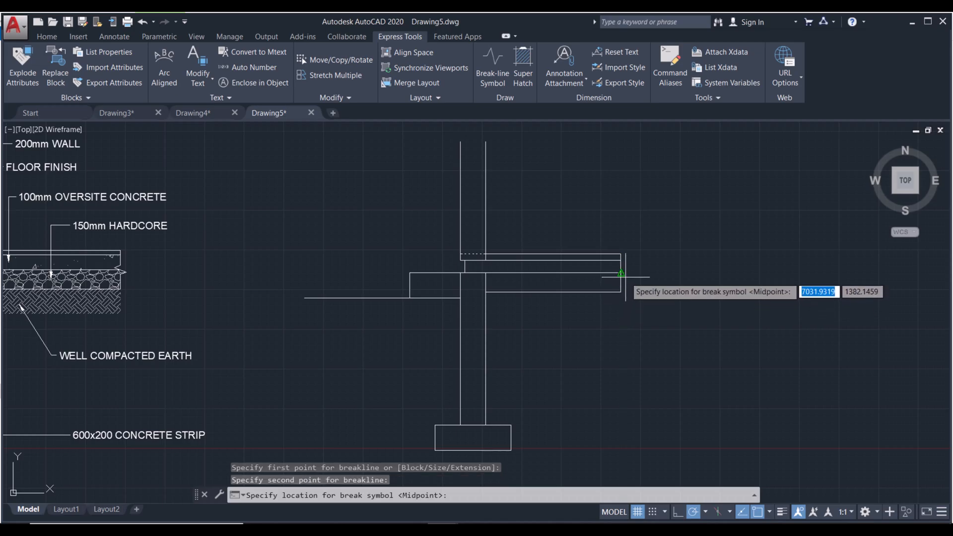
scroll(621, 273, up, 2)
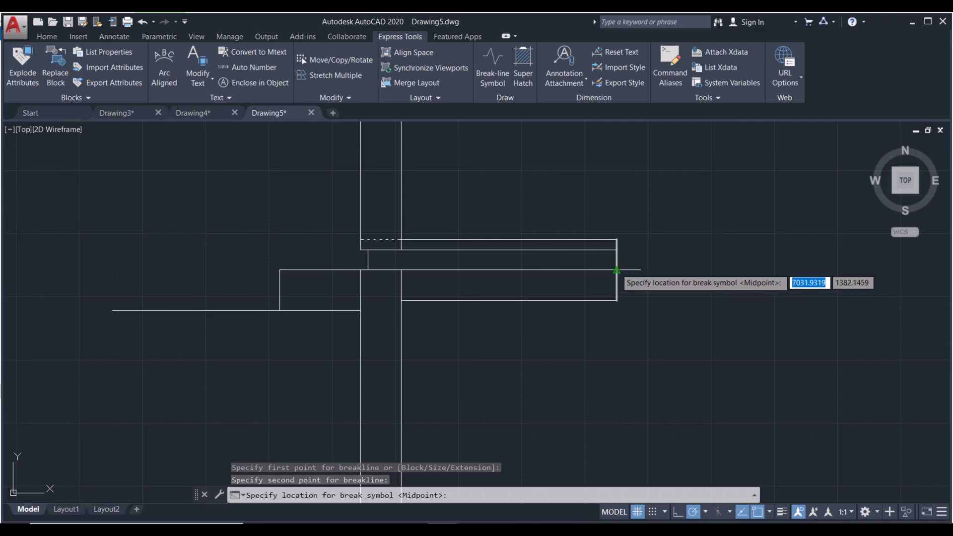
click(616, 271)
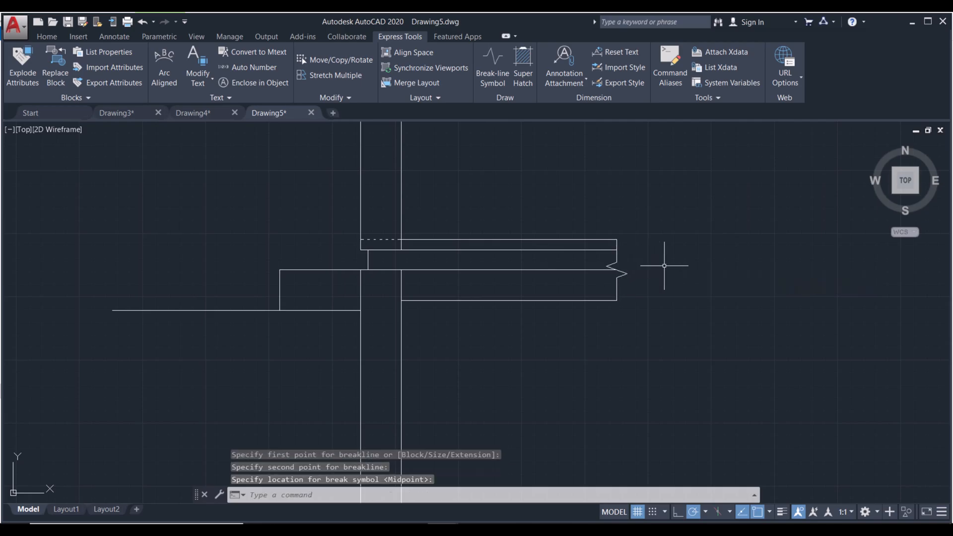
scroll(616, 270, up, 6)
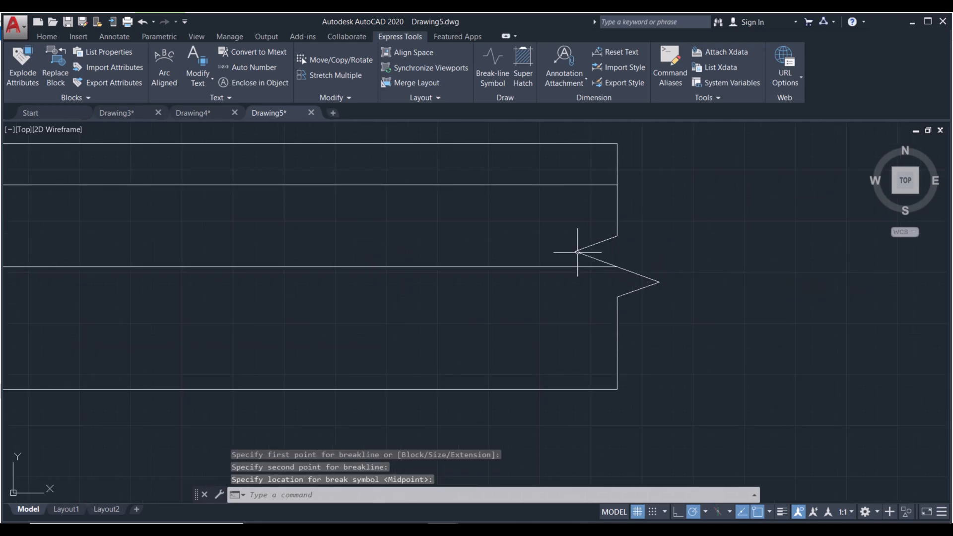
scroll(426, 276, down, 4)
scroll(369, 270, down, 5)
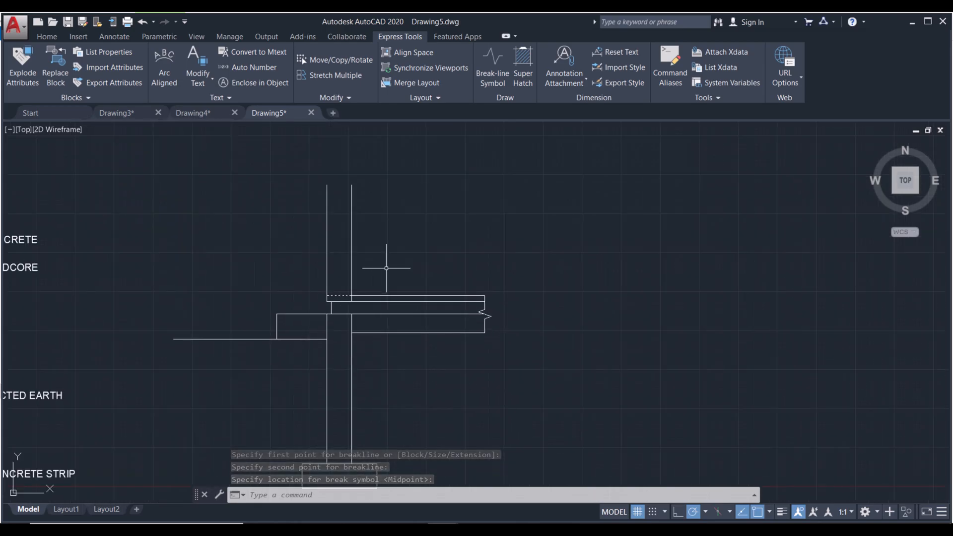
Step: Draw a horizontal break line across the open top of the wall, with the break symbol at its midpoint
click(493, 65)
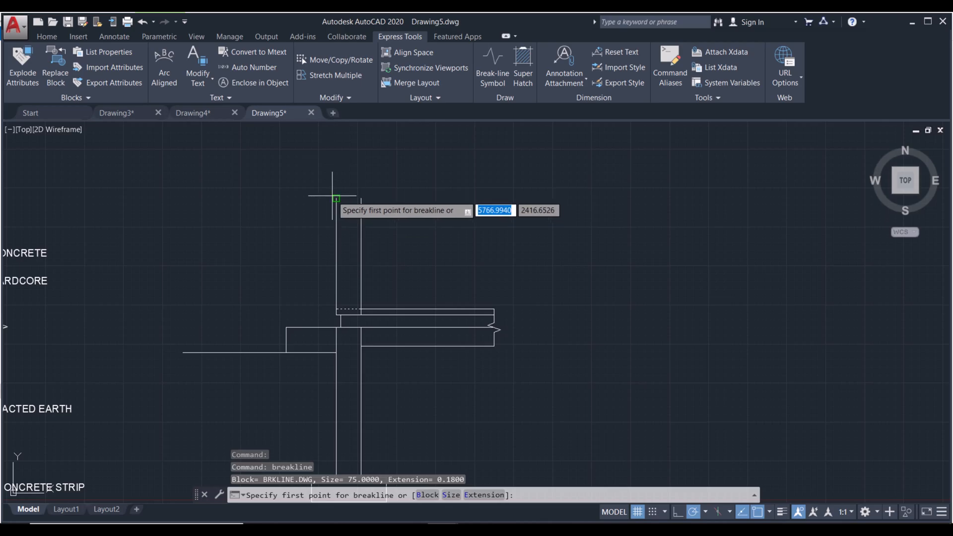
click(336, 198)
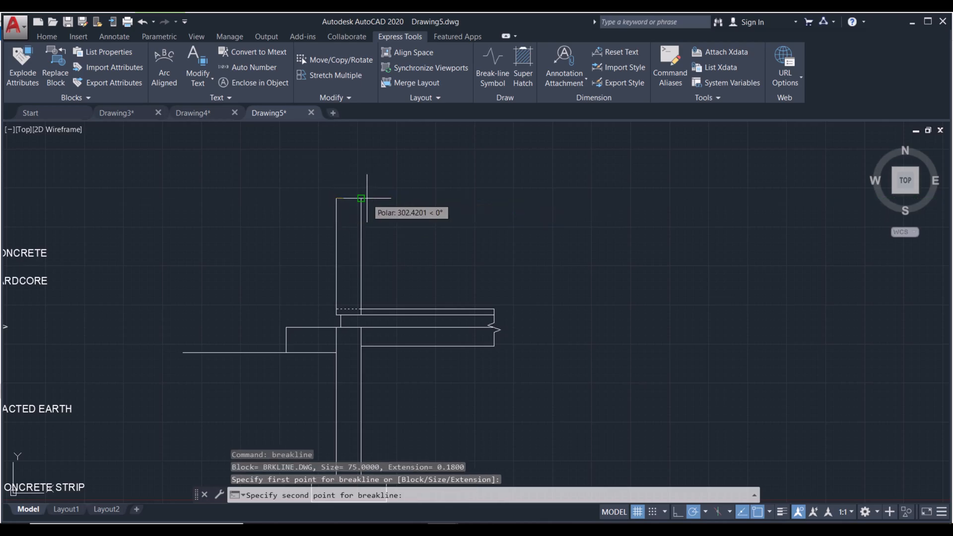
click(360, 198)
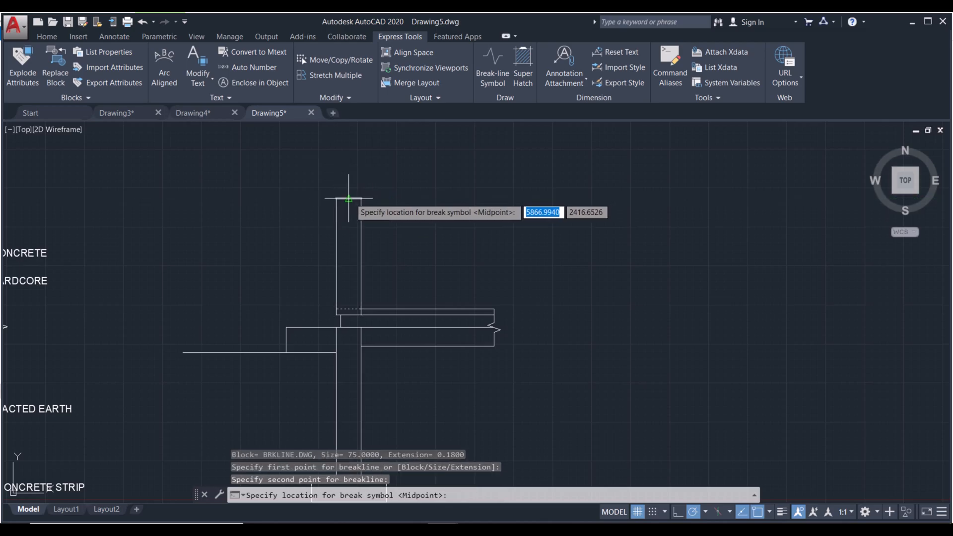
key(Return)
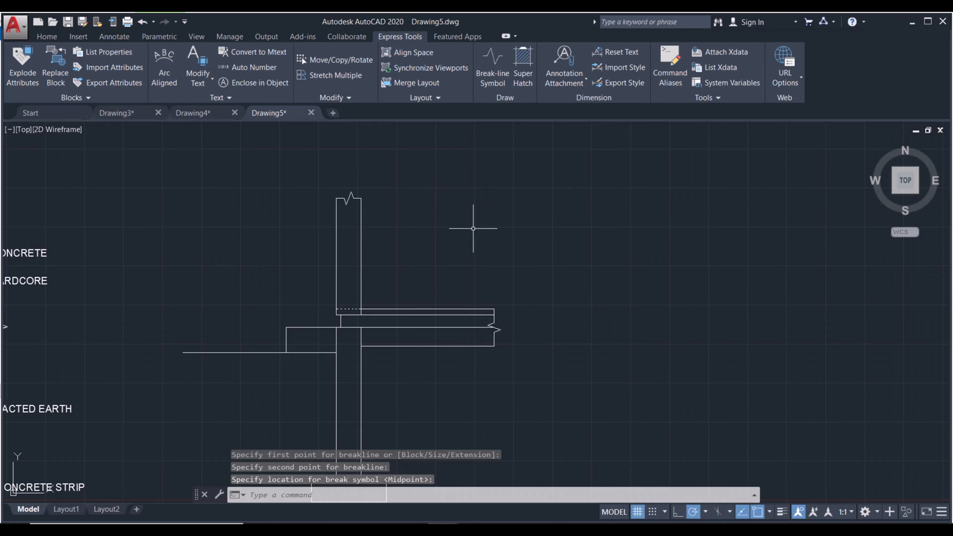
scroll(485, 223, down, 3)
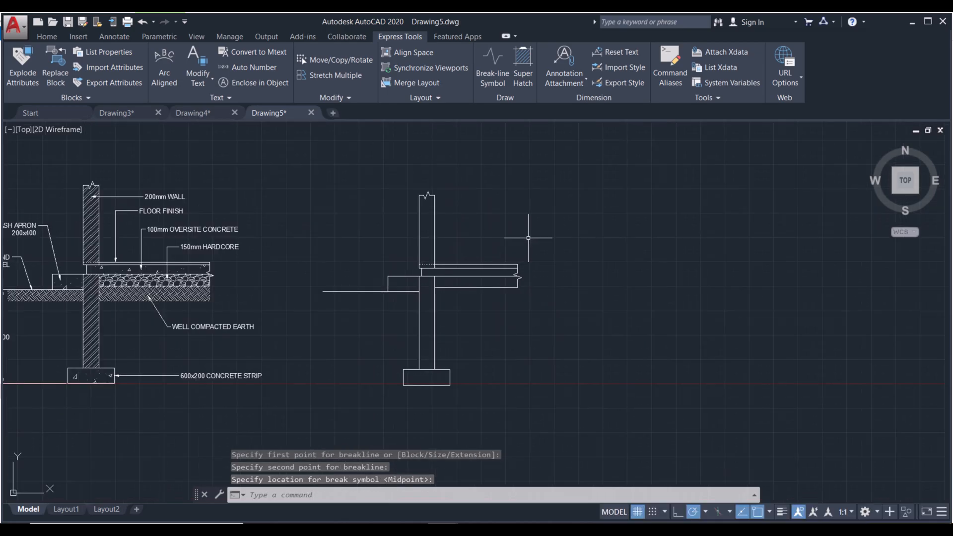
middle_drag(536, 229, 555, 212)
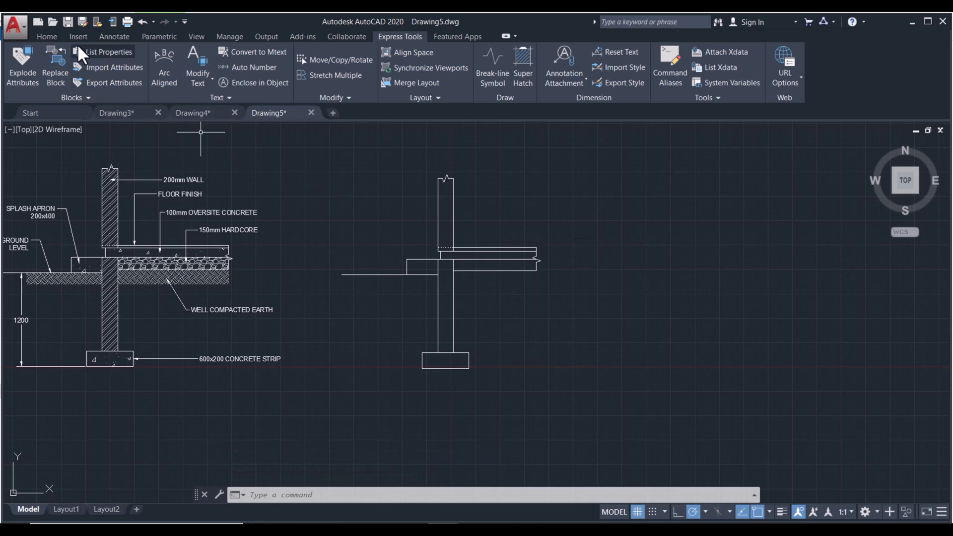
Step: Start a hatch with the ANSI32 pattern and fill the wall sections above and below the floor slab
click(46, 36)
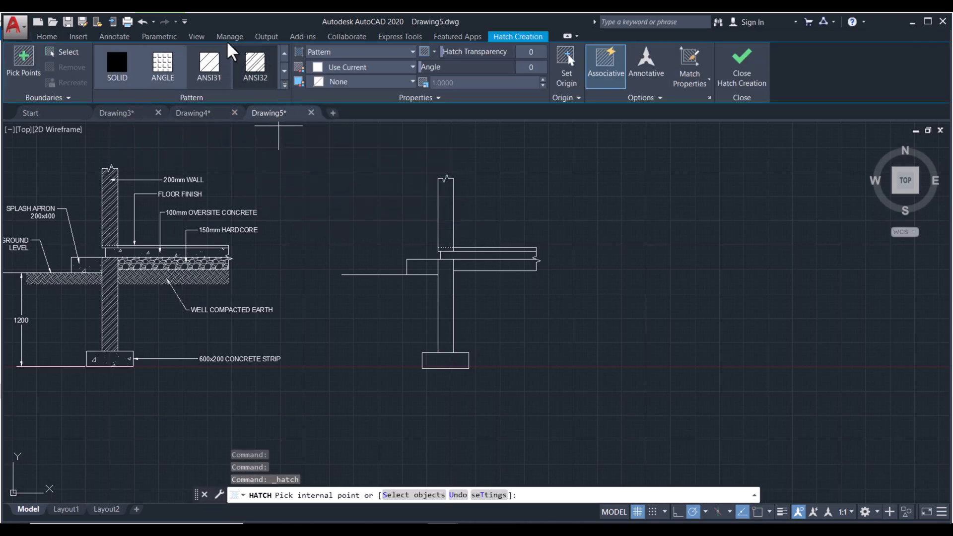
click(285, 86)
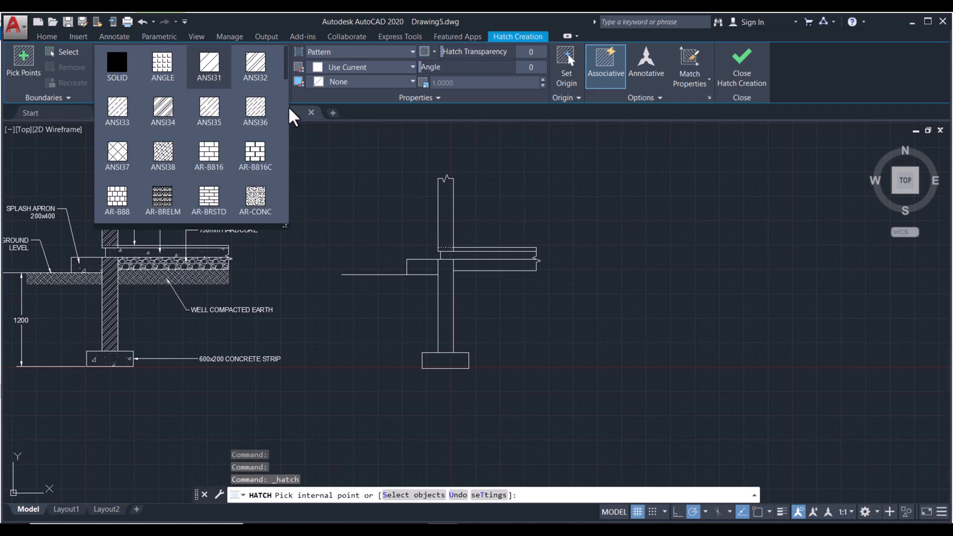
click(254, 73)
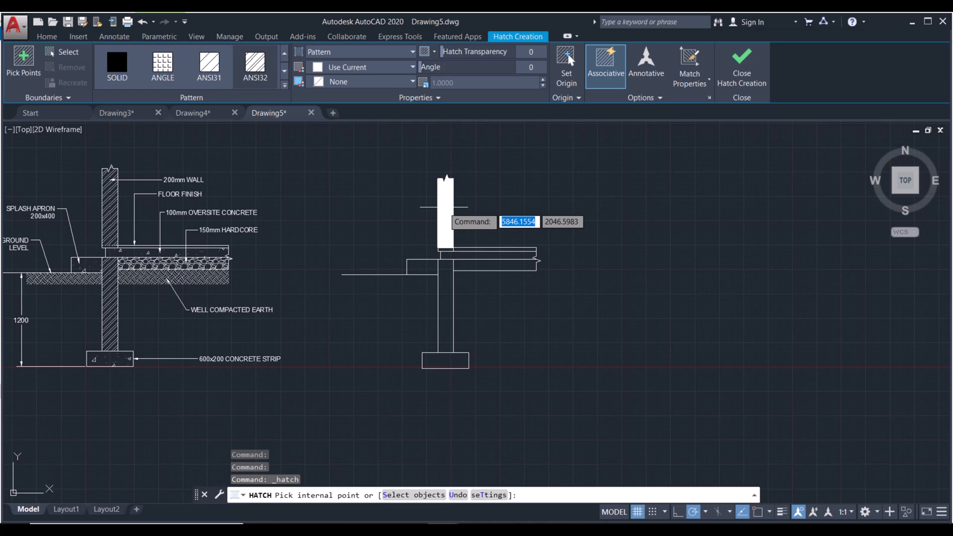
scroll(445, 207, up, 2)
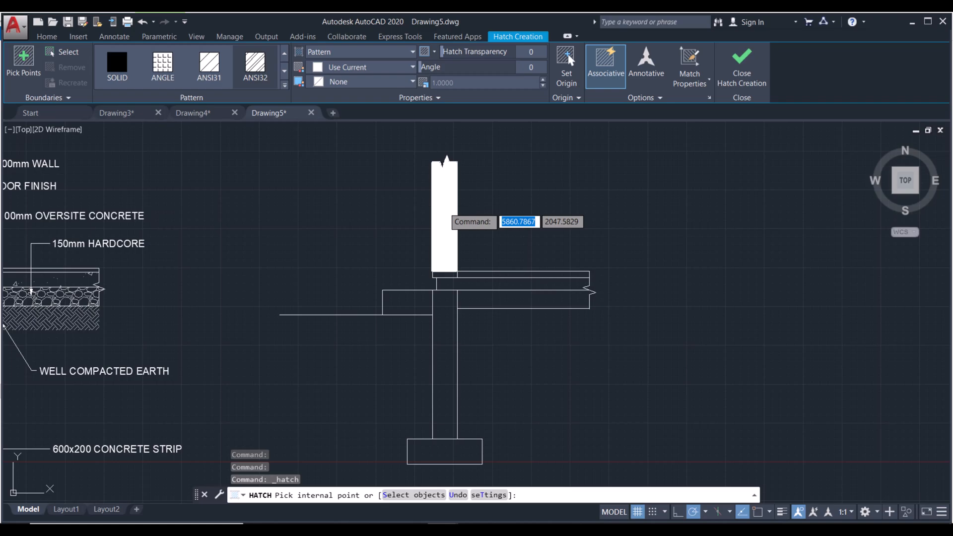
click(444, 211)
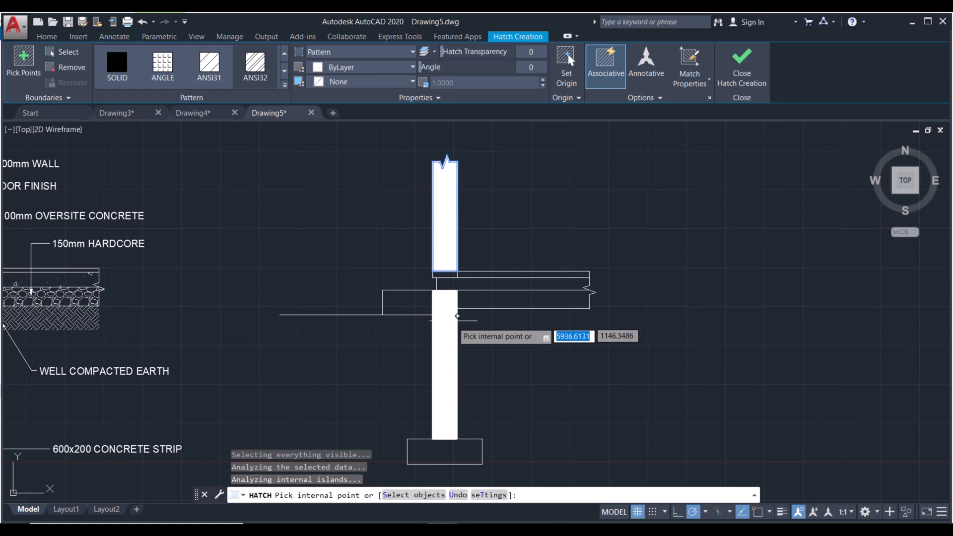
click(452, 335)
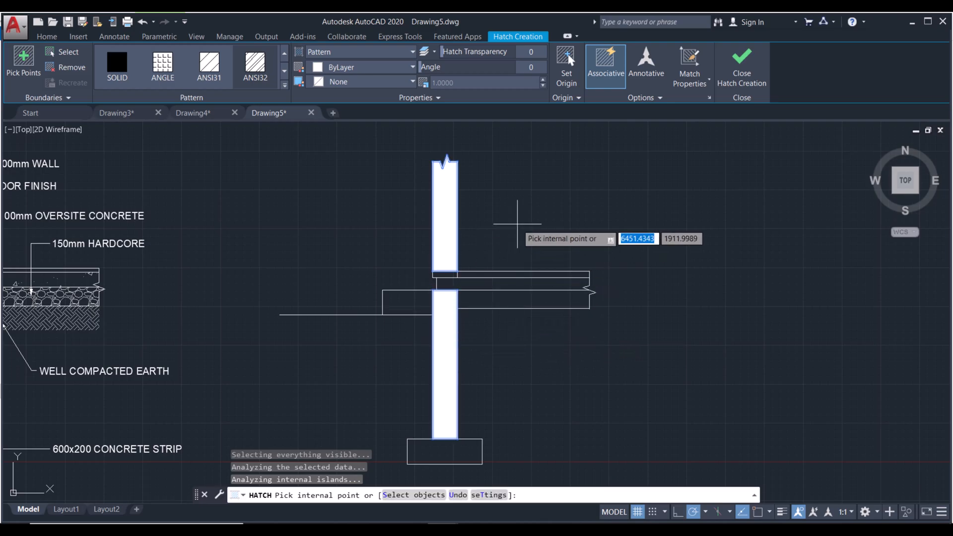
scroll(545, 224, down, 2)
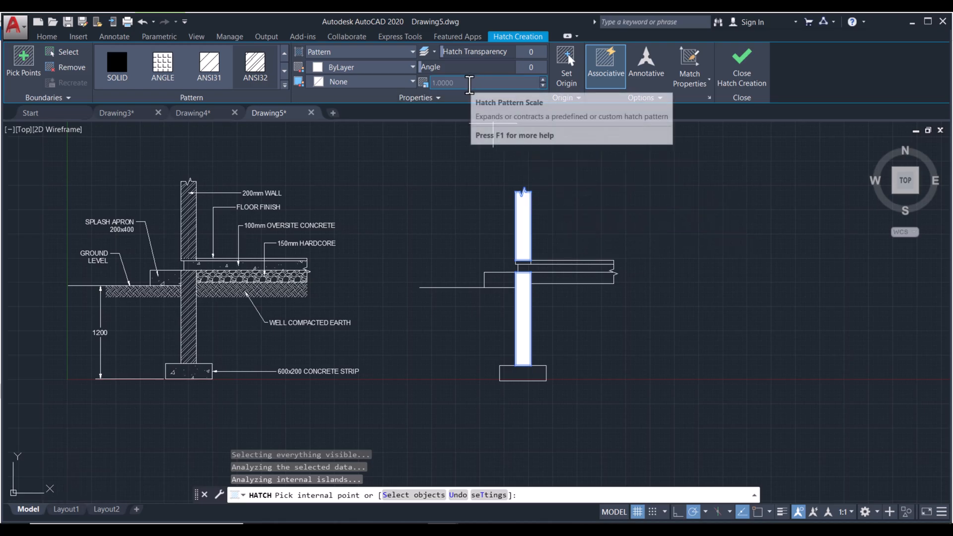
Step: Set the pattern scale of the wall hatch to 80
click(444, 86)
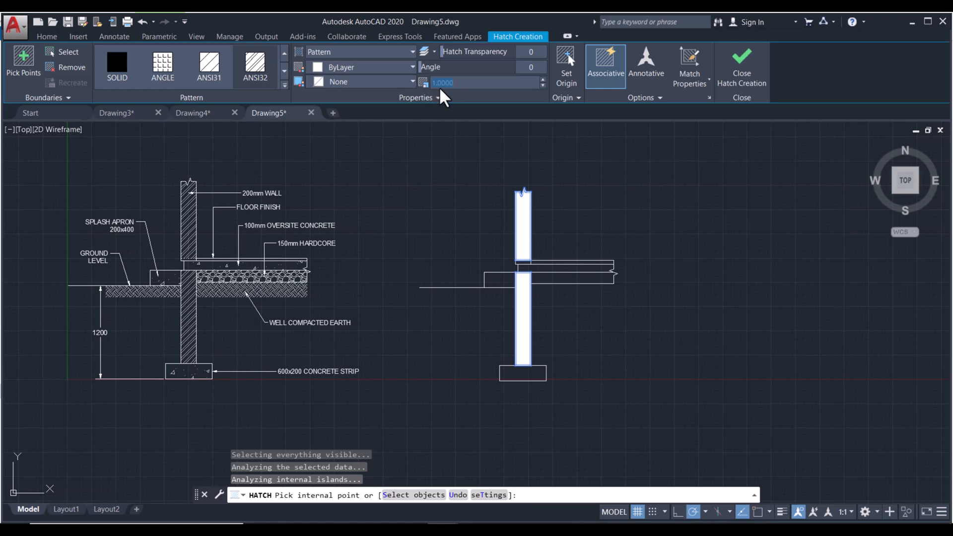
text(8)
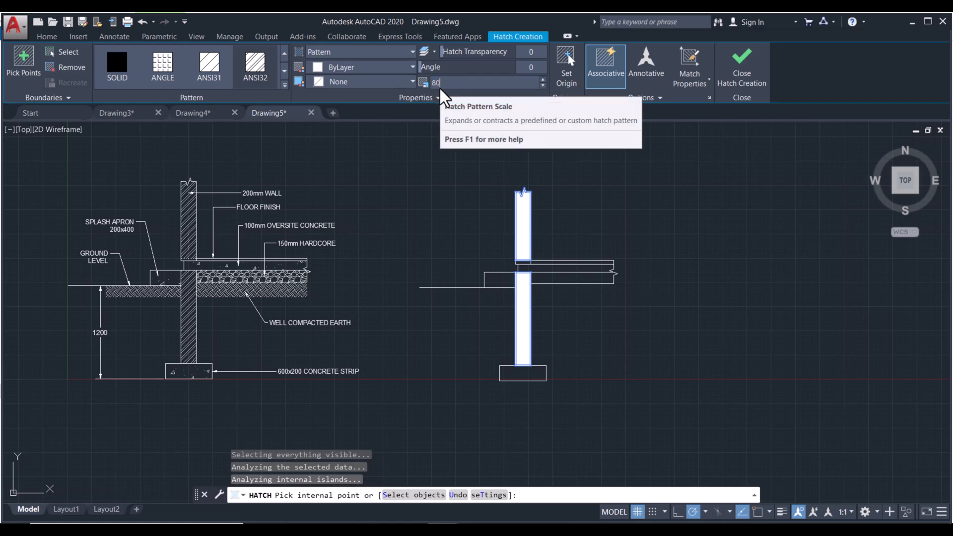
text(0)
key(Return)
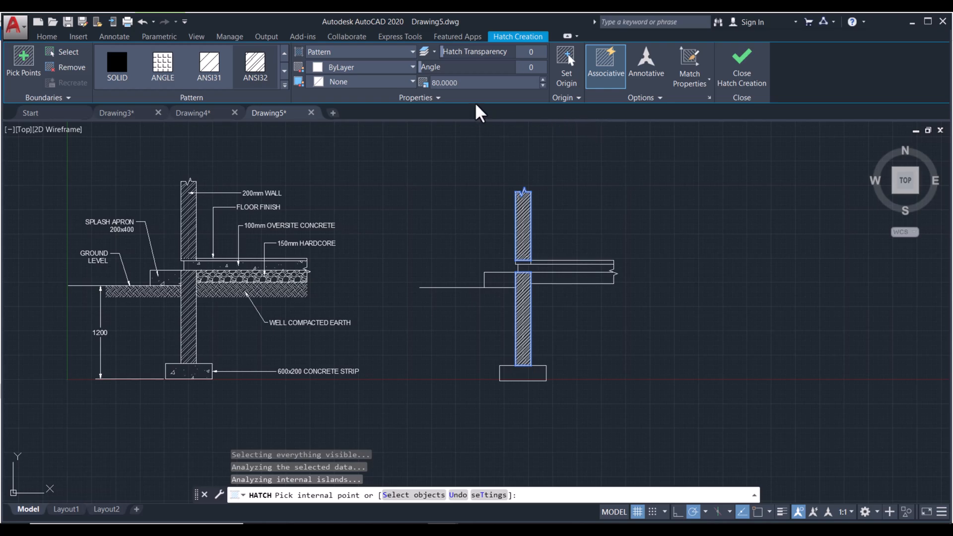
Step: Set the pattern scale of the wall hatch to 320 and finish creating the hatch
click(472, 83)
key(Return)
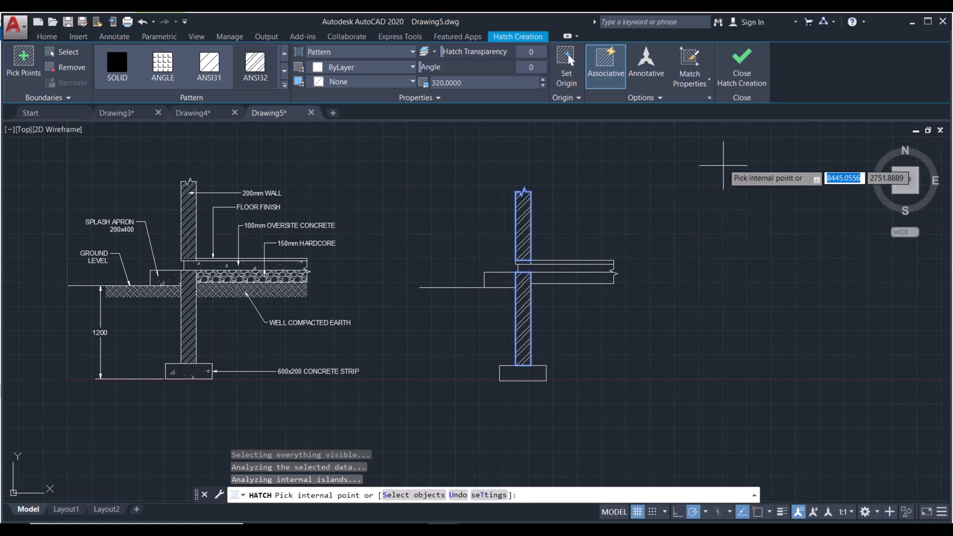
click(750, 85)
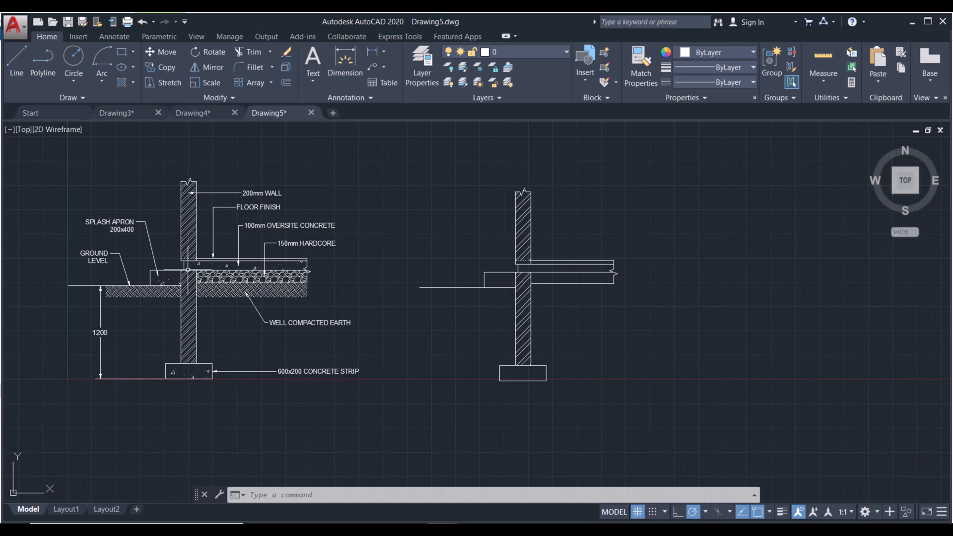
Step: Set the transparency of the finished wall hatch to 14 and finish editing it
click(524, 311)
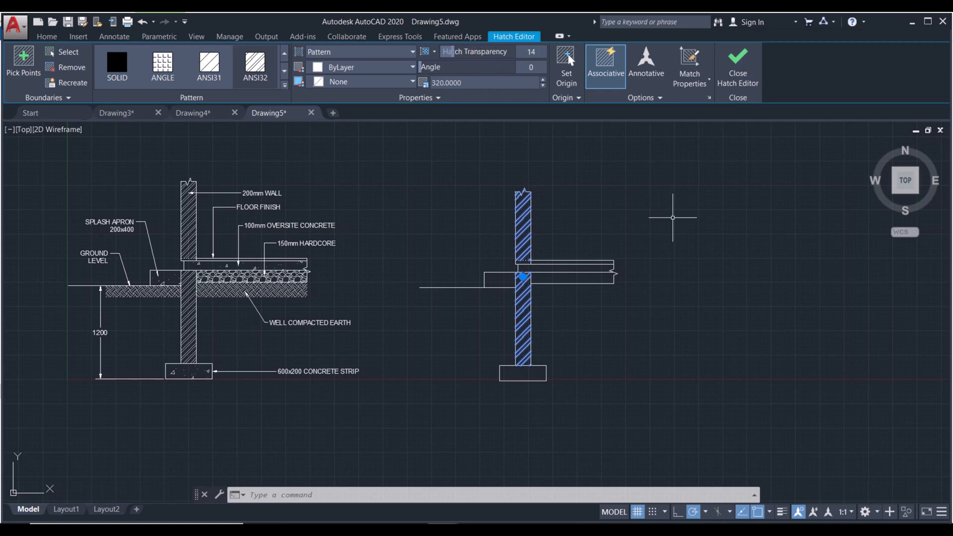
click(753, 69)
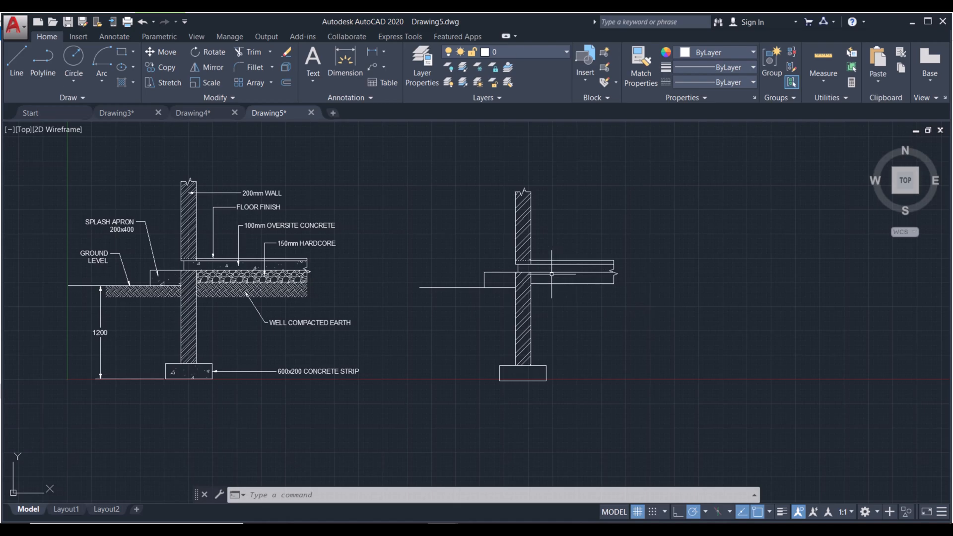
Step: Start a hatch with the AR-CONC pattern and select the floor slab, splash apron and foundation strip areas of the redrawn section
scroll(551, 274, up, 2)
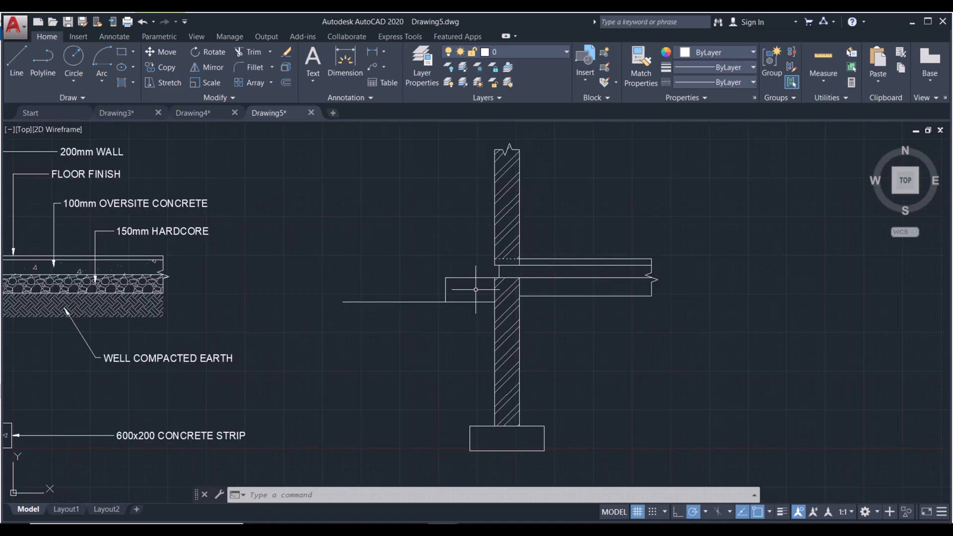
click(119, 82)
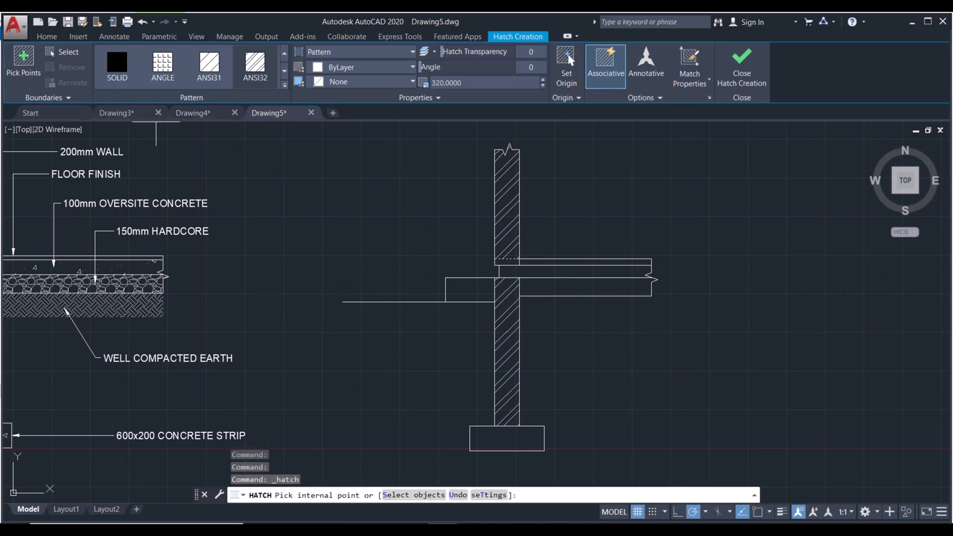
click(284, 85)
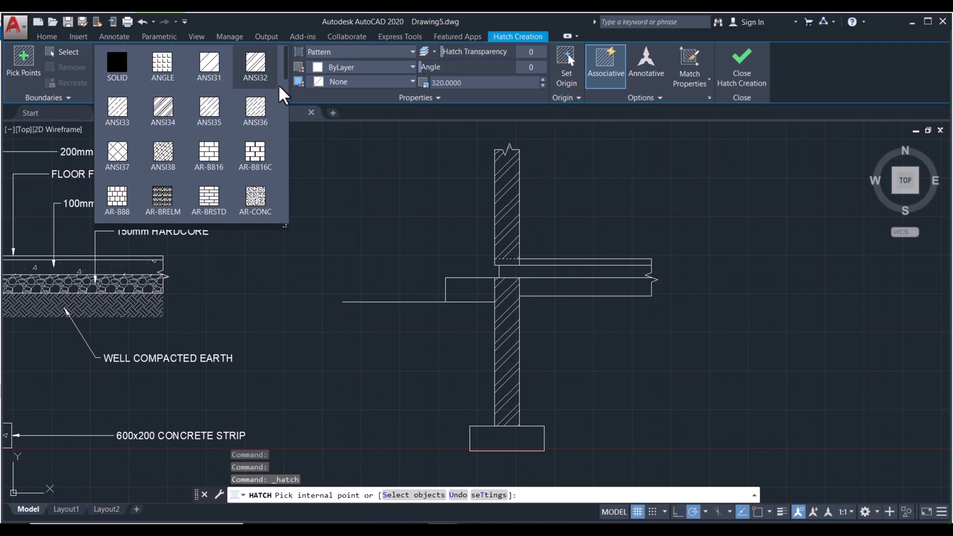
click(254, 200)
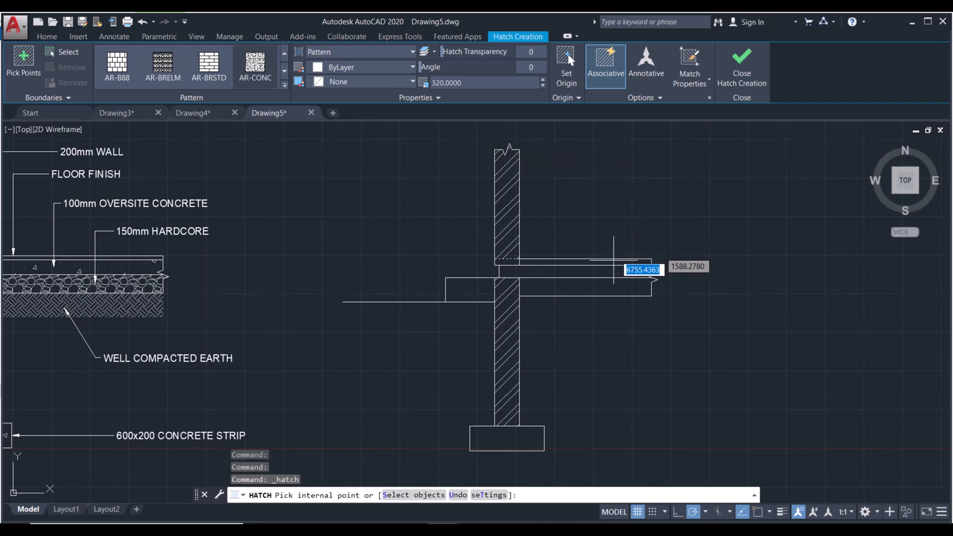
click(547, 270)
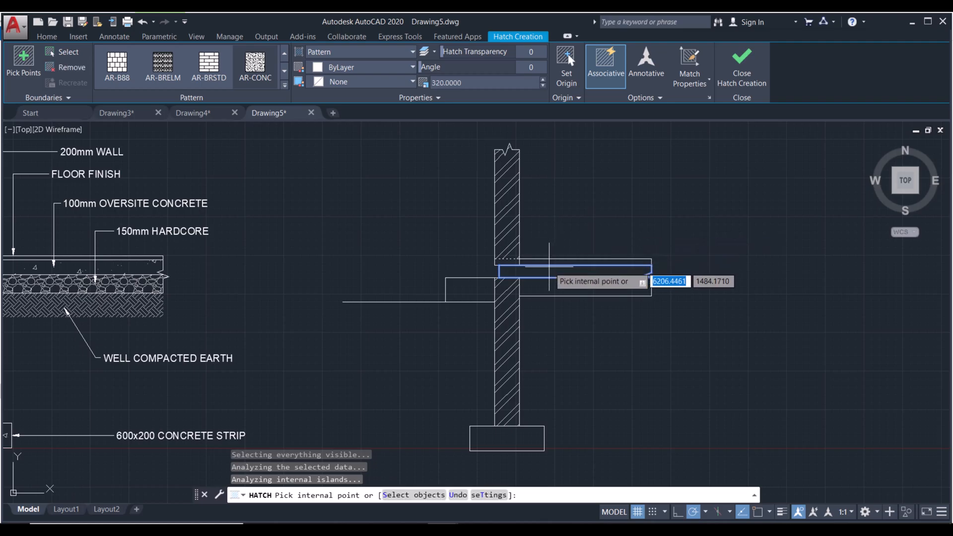
click(602, 273)
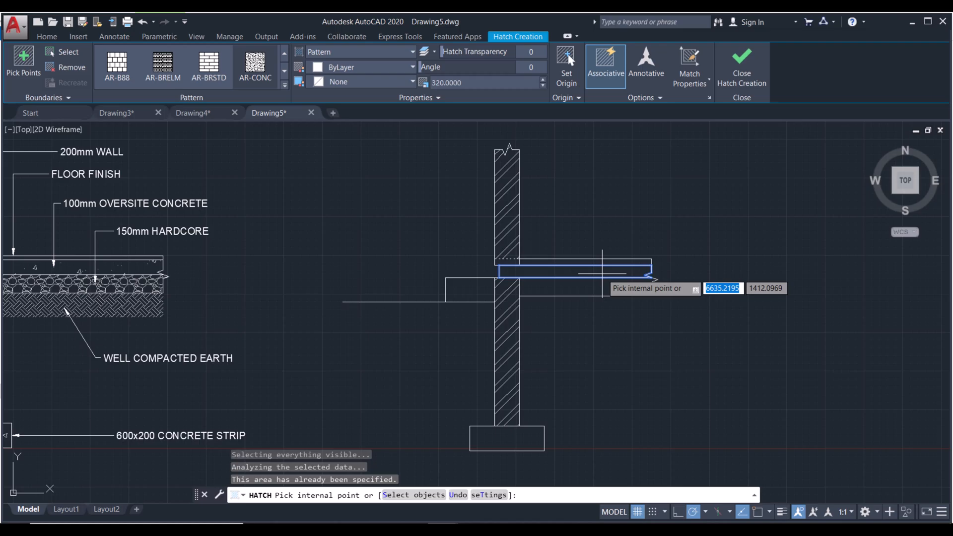
click(463, 287)
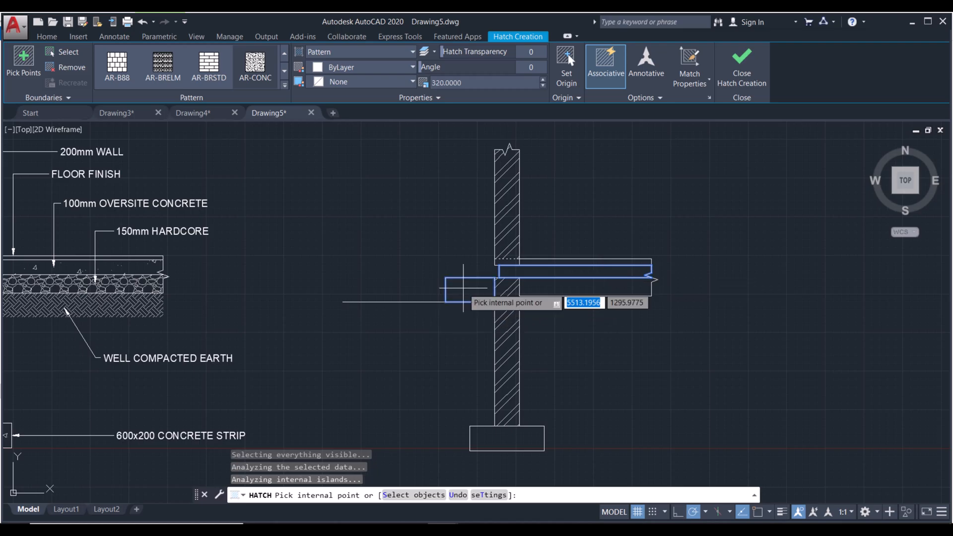
click(503, 436)
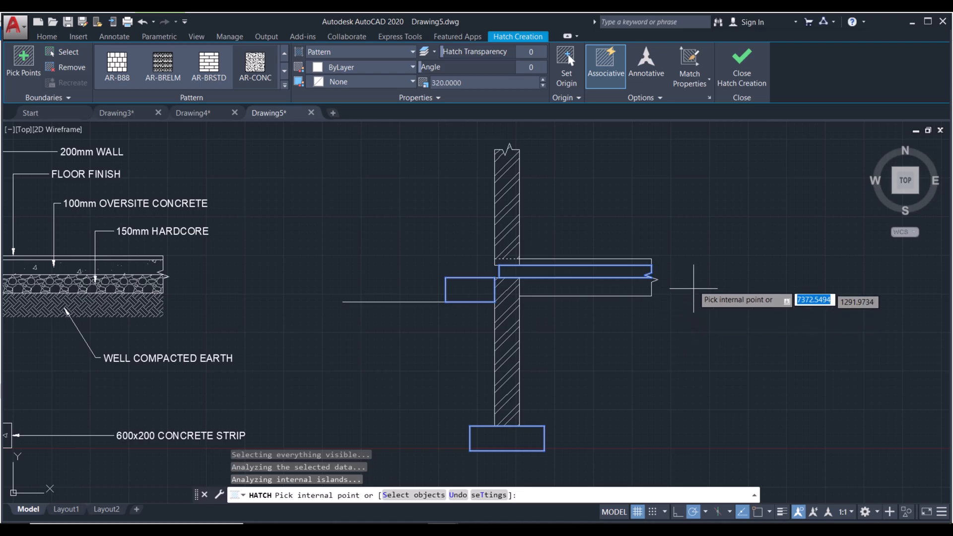
Step: Set the pattern scale of the concrete hatch to 30 and finish creating the hatch
click(466, 84)
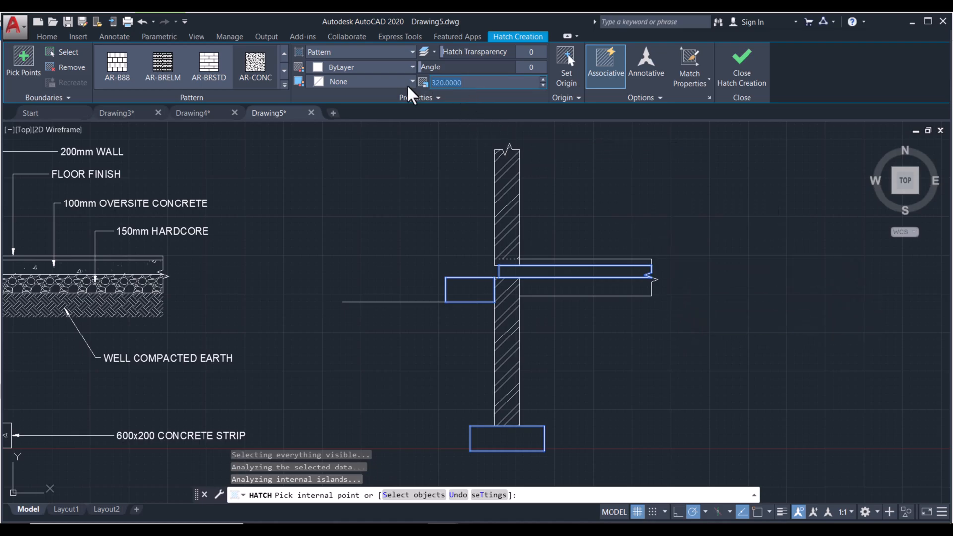
text(70)
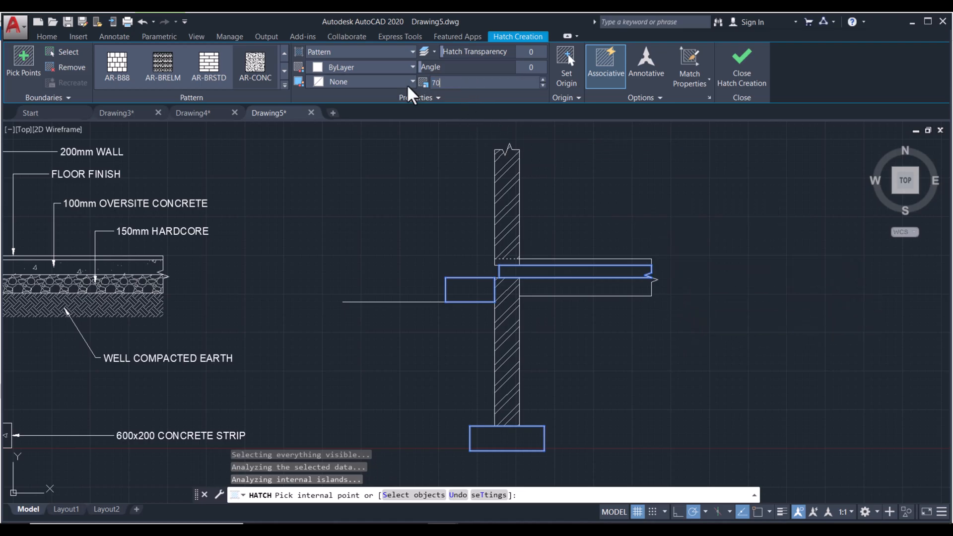
key(Return)
text(5)
key(Return)
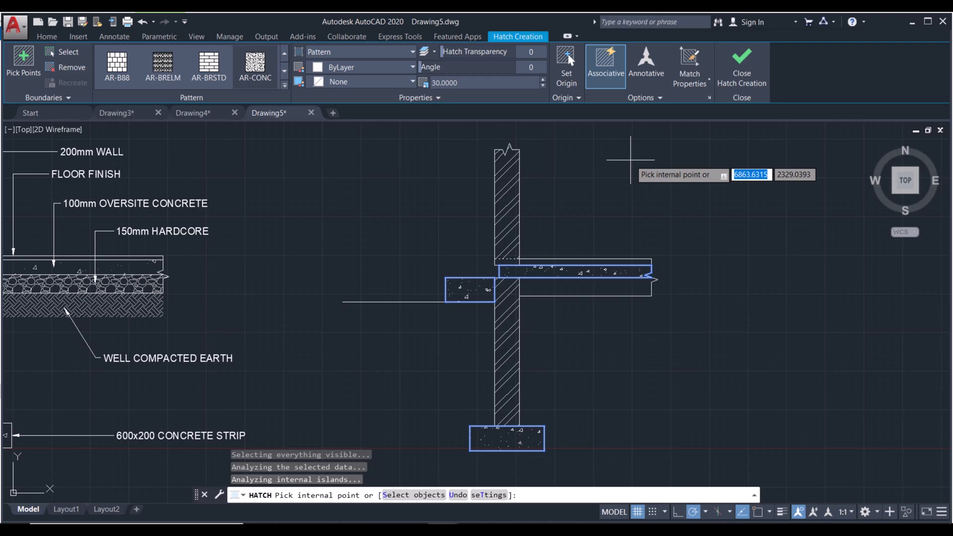
click(741, 69)
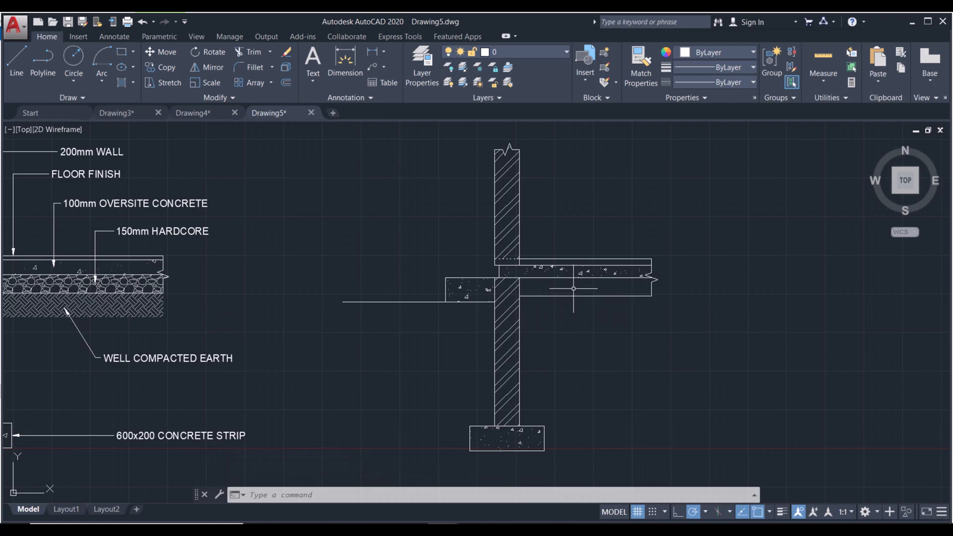
Step: Start a hatch with the GRAVEL pattern and fill the hardcore layer under the floor slab
click(121, 82)
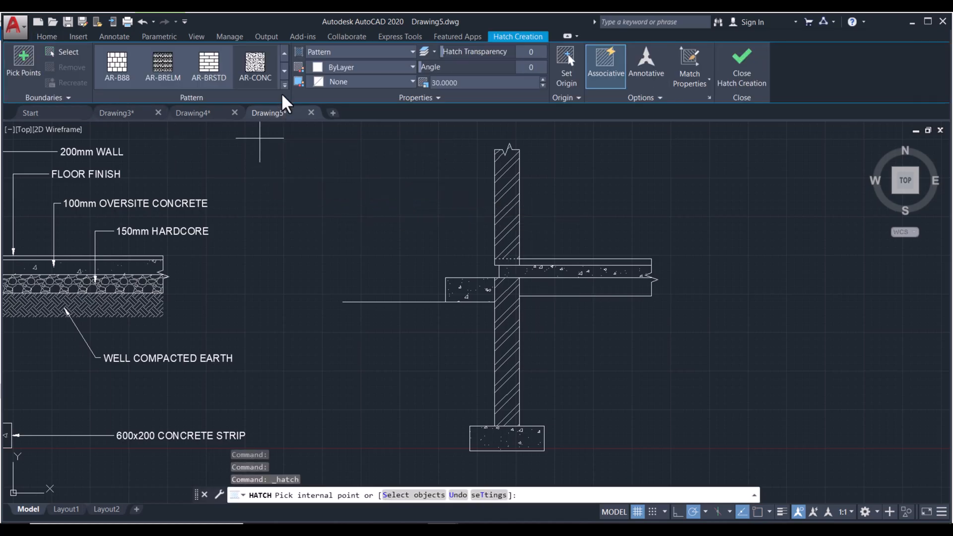
click(284, 85)
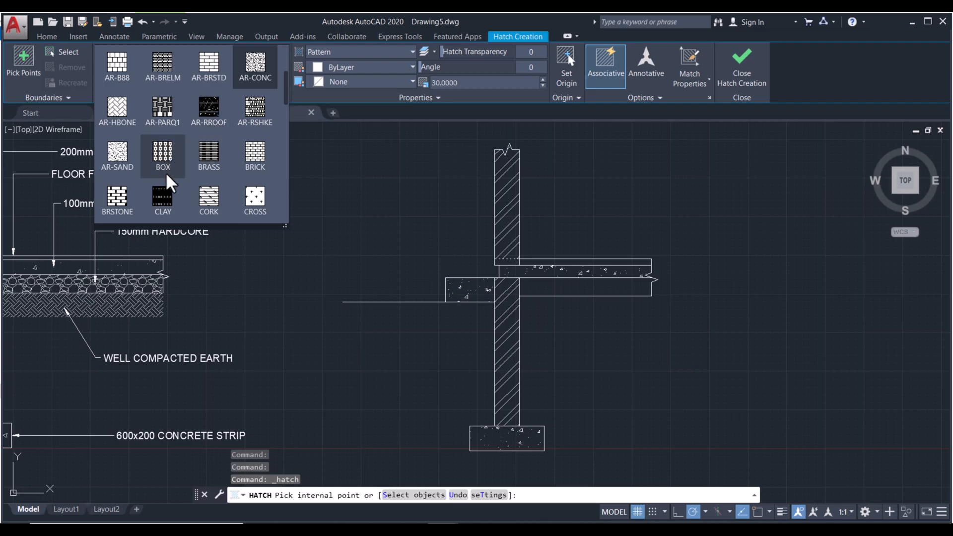
scroll(174, 165, down, 2)
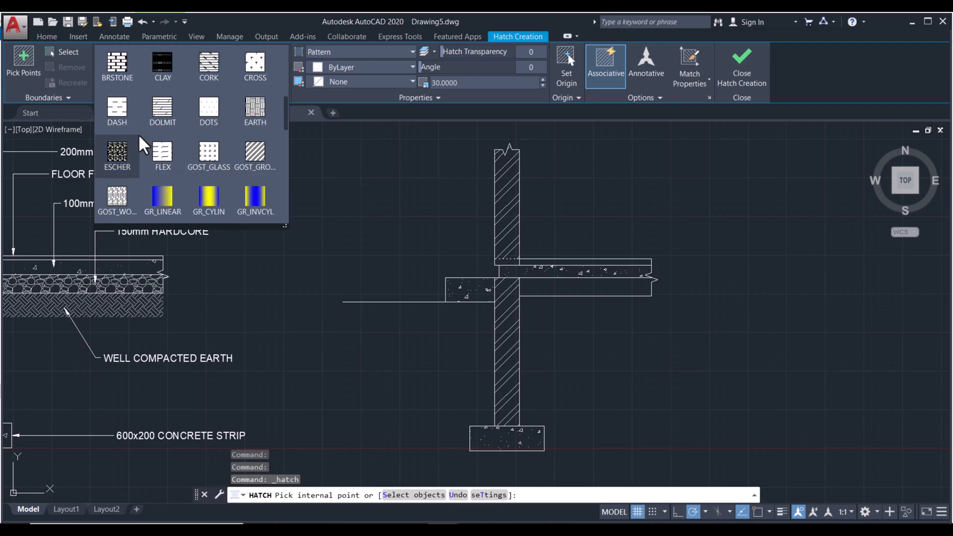
scroll(180, 145, down, 1)
scroll(148, 160, down, 2)
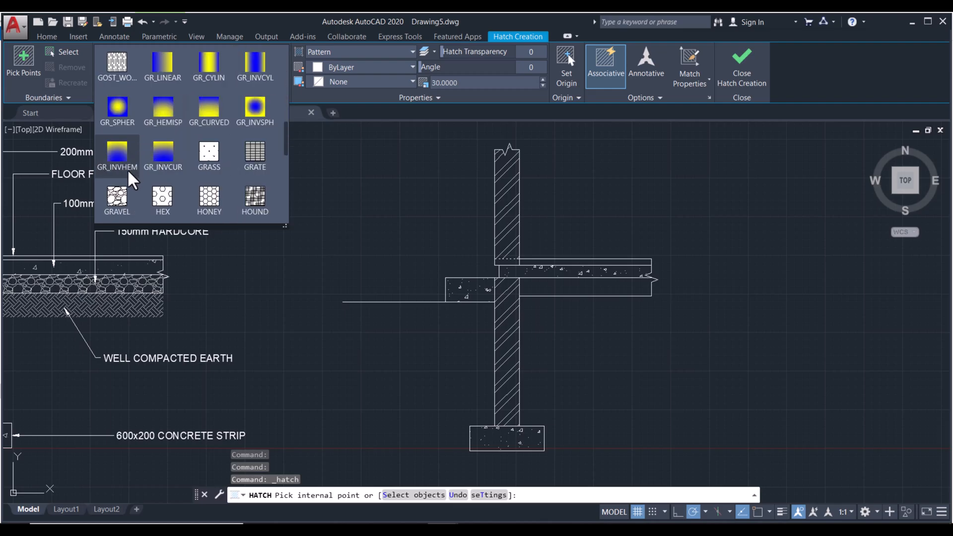
click(125, 193)
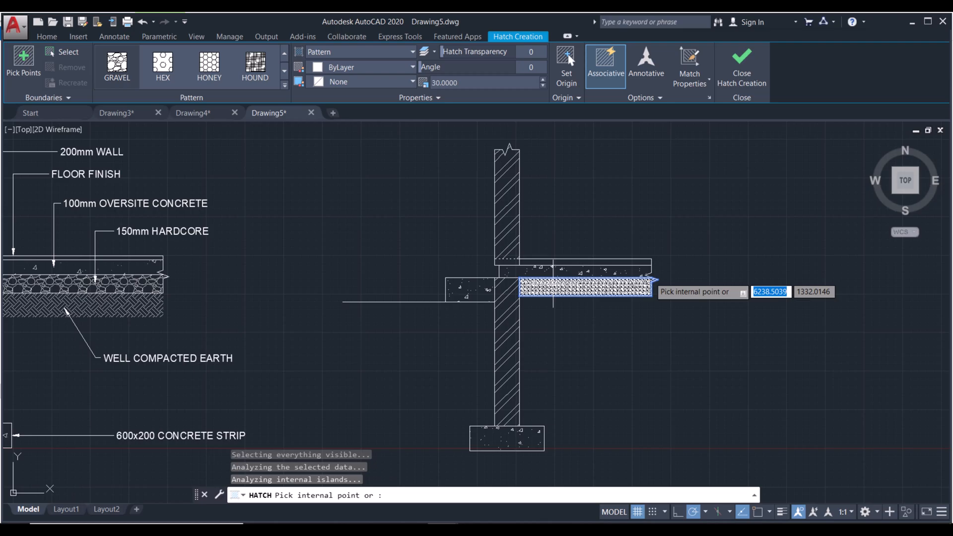
click(553, 283)
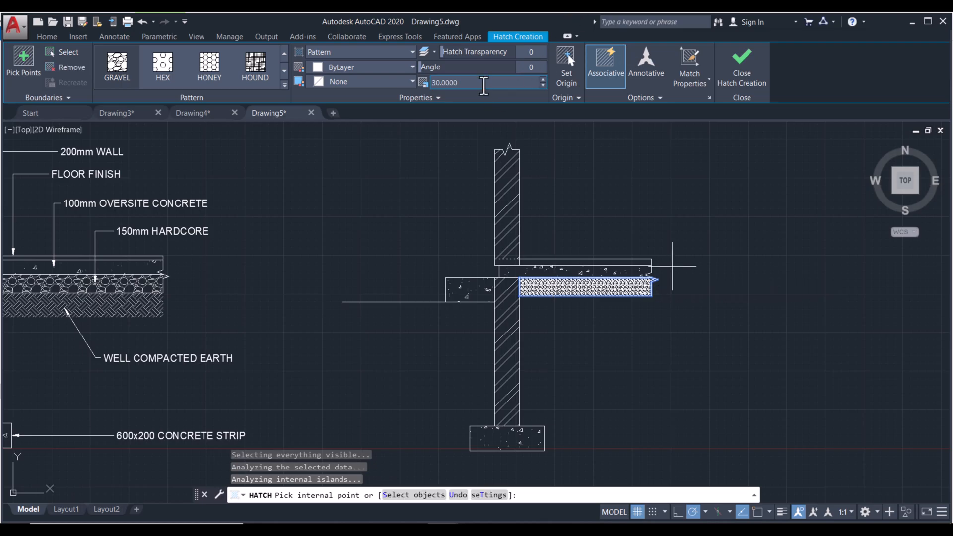
Step: Set the pattern scale of the hardcore hatch to 180 and finish creating the hatch
text(18)
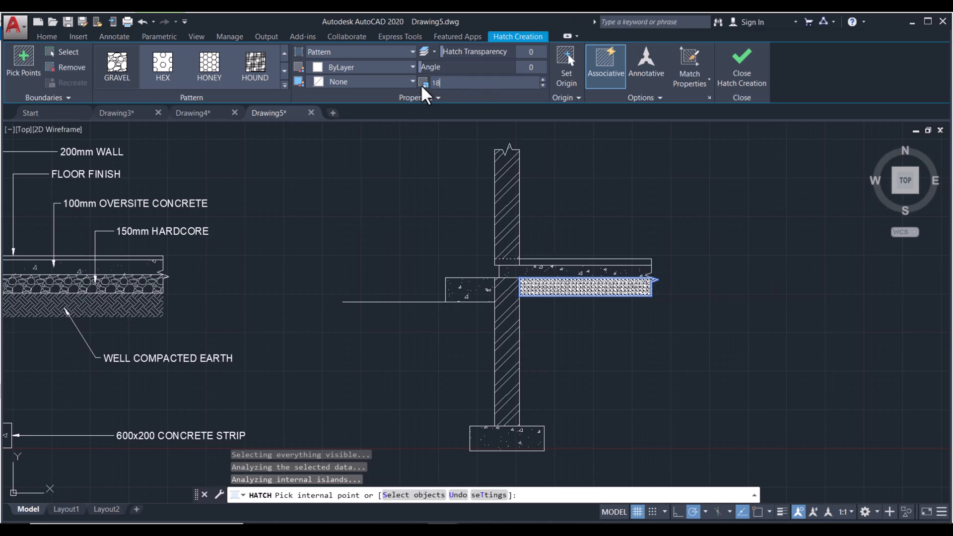
text(0)
key(Return)
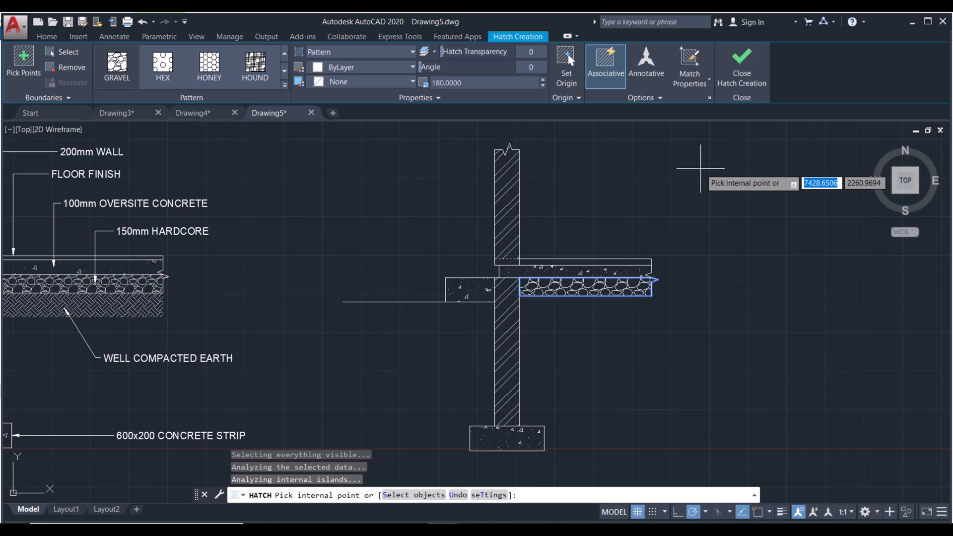
key(Return)
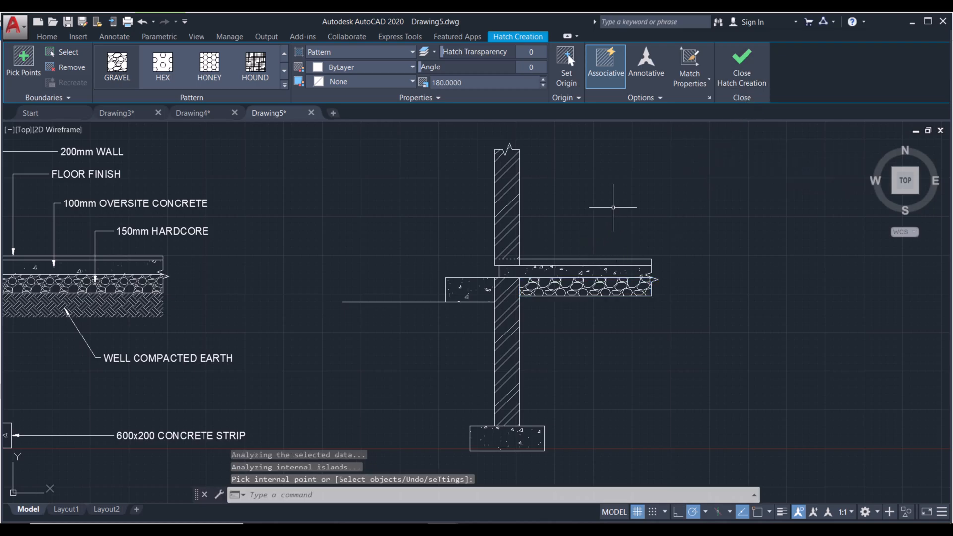
Step: Draw a rectangle directly beneath the hardcore layer, from the wall face to the layer's outer end
mouse_move(614, 356)
middle_down()
mouse_move(617, 324)
mouse_move(584, 312)
middle_up()
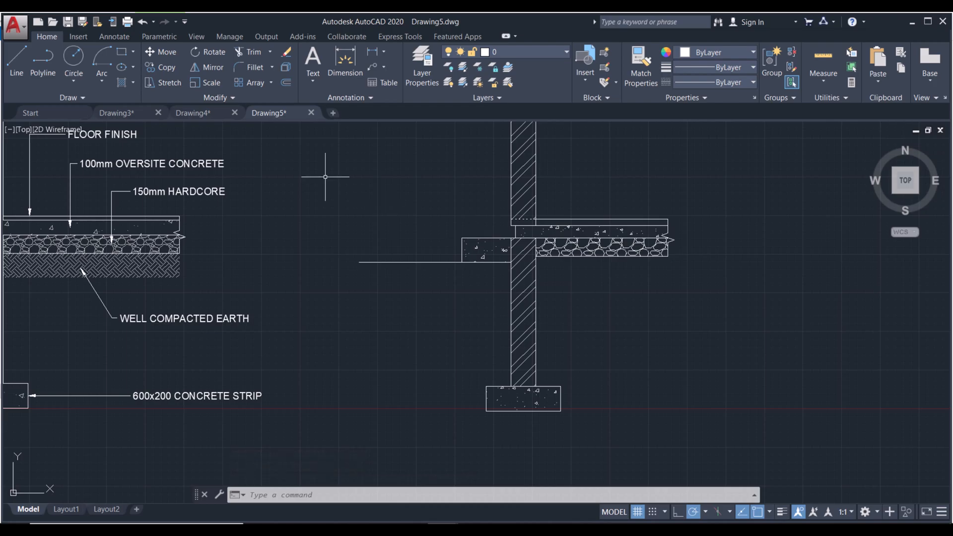
click(122, 53)
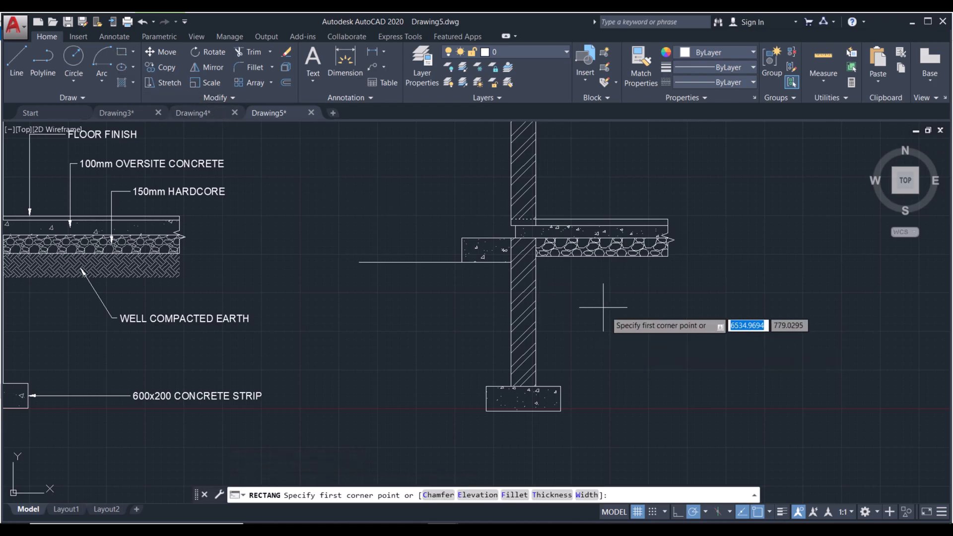
click(536, 257)
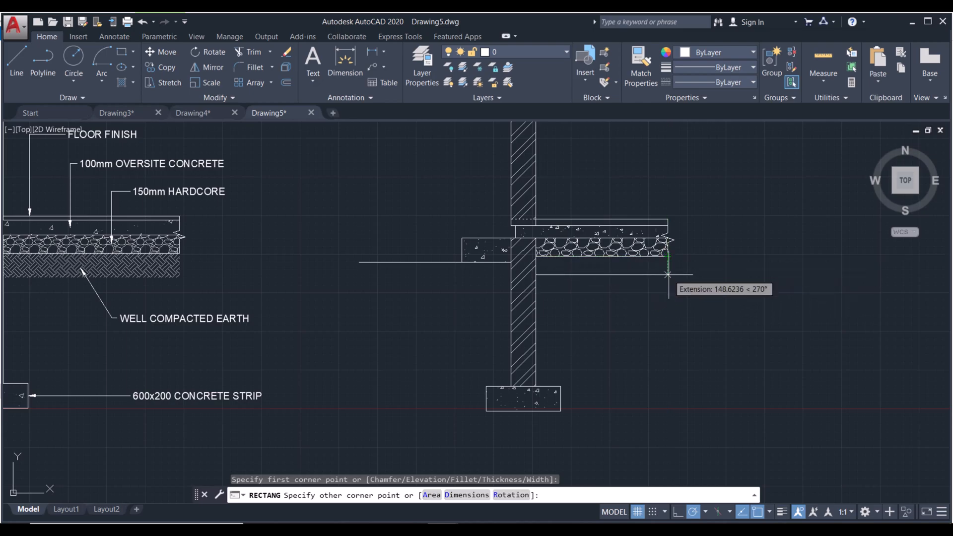
click(667, 278)
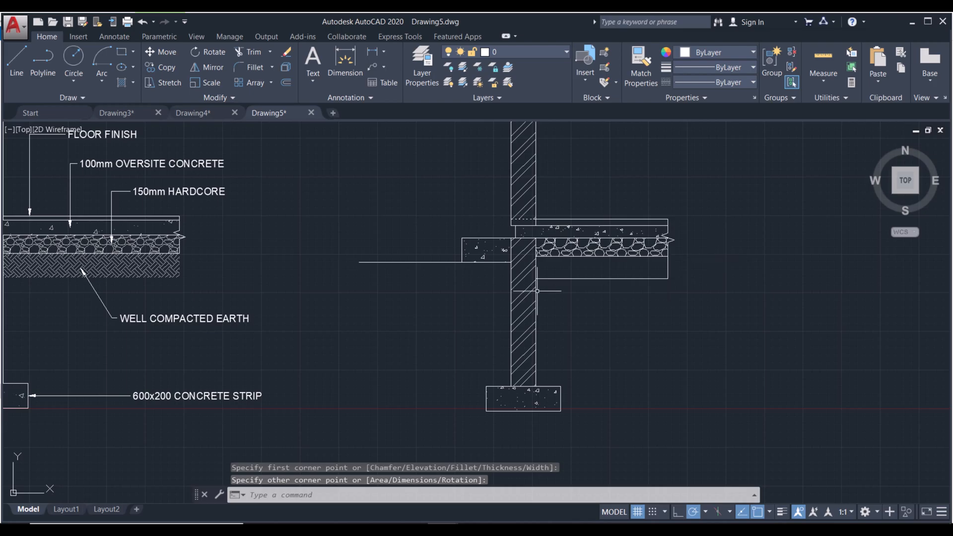
Step: Draw a rectangle below the ground line up to the wall's outer face, level with the underside of the rectangle beneath the hardcore
key(Return)
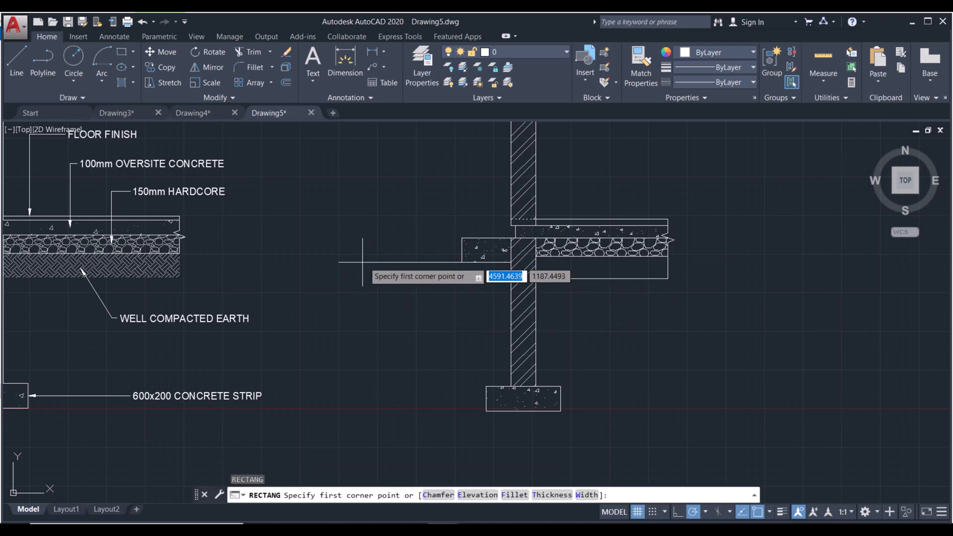
click(410, 262)
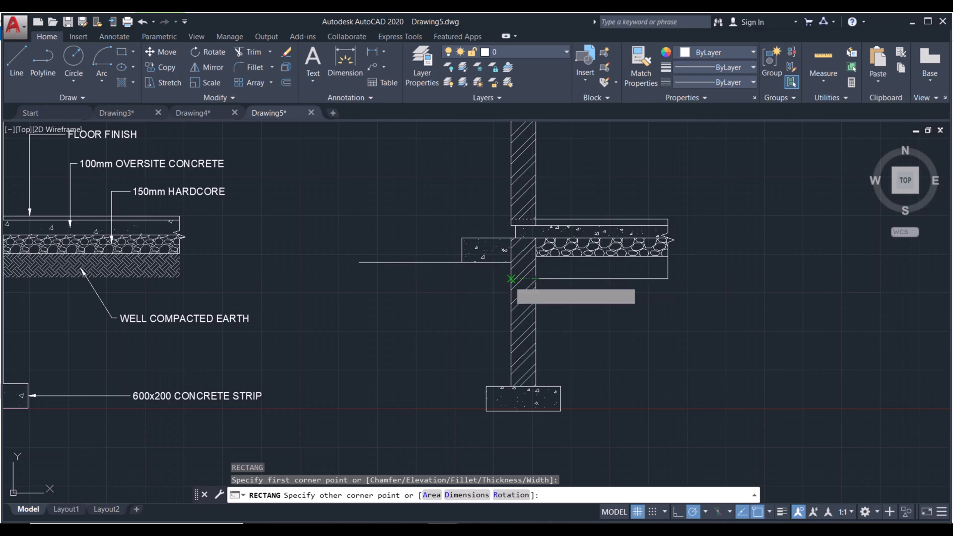
click(511, 279)
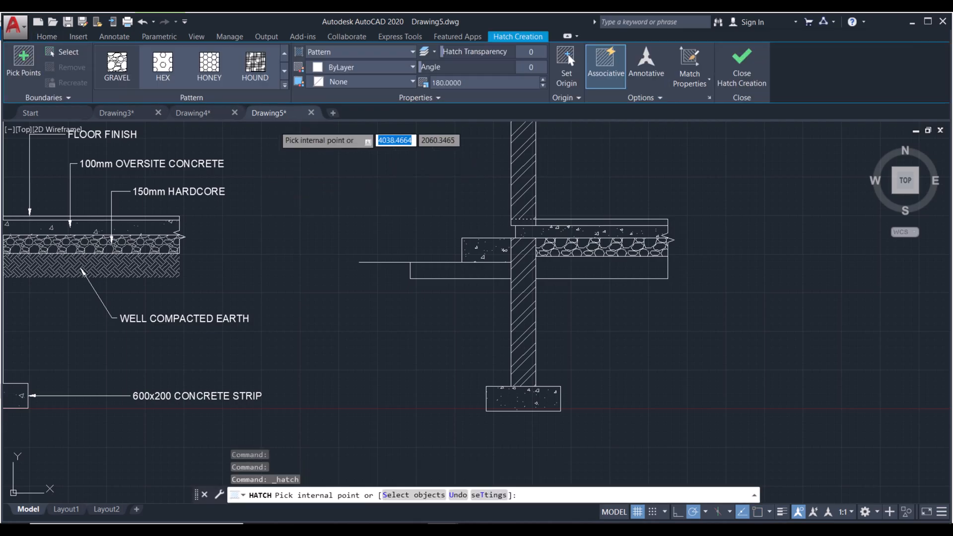
Step: Start a hatch with the EARTH pattern and fill the two rectangles on either side of the wall
click(283, 83)
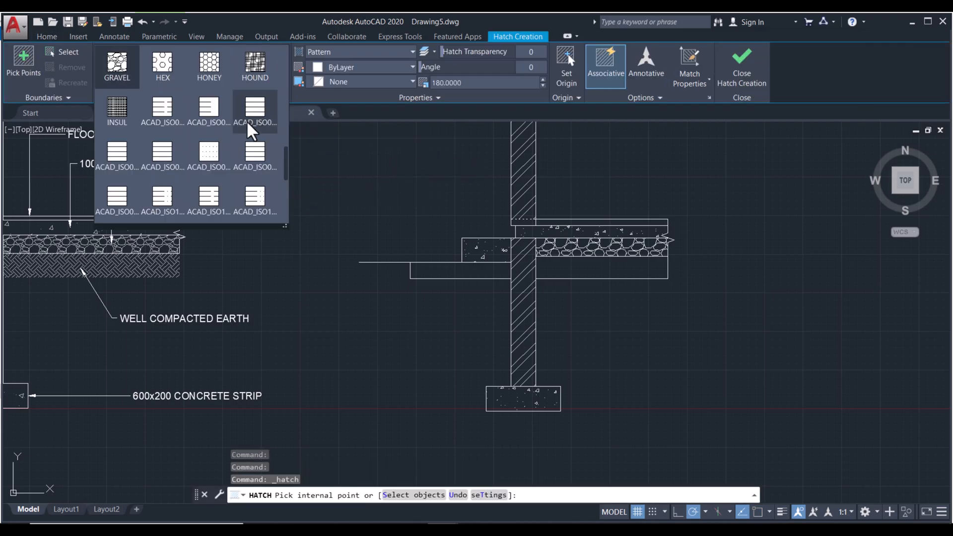
scroll(237, 139, down, 5)
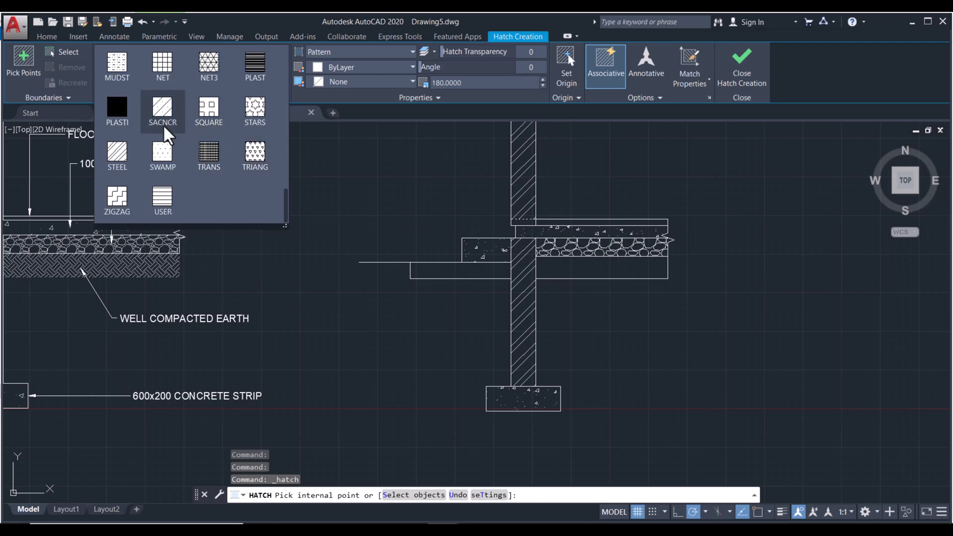
scroll(208, 134, up, 2)
scroll(209, 134, up, 7)
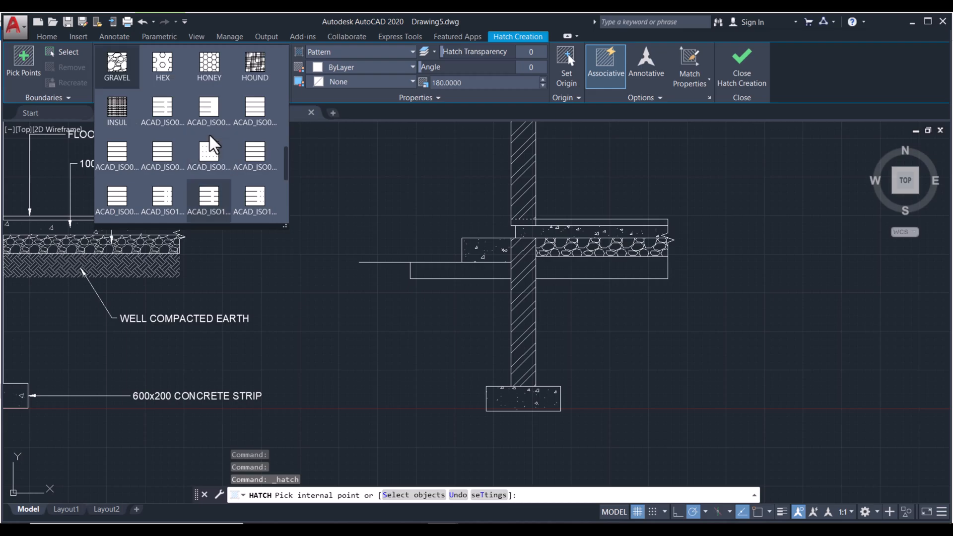
scroll(240, 133, up, 2)
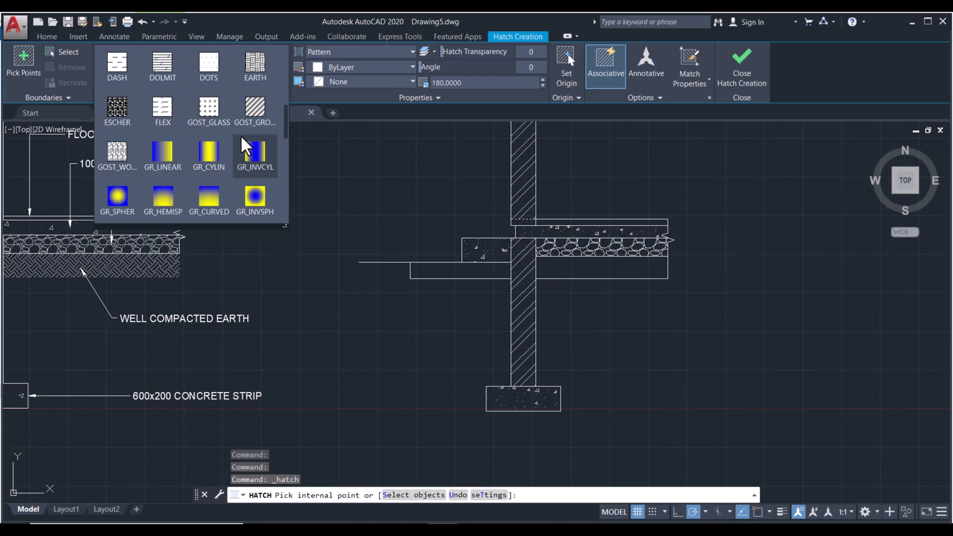
click(259, 113)
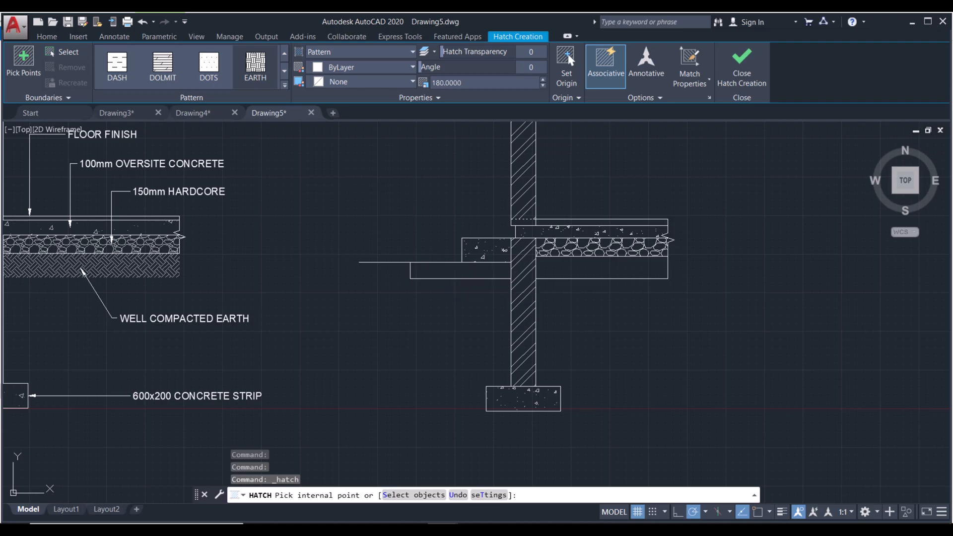
click(457, 270)
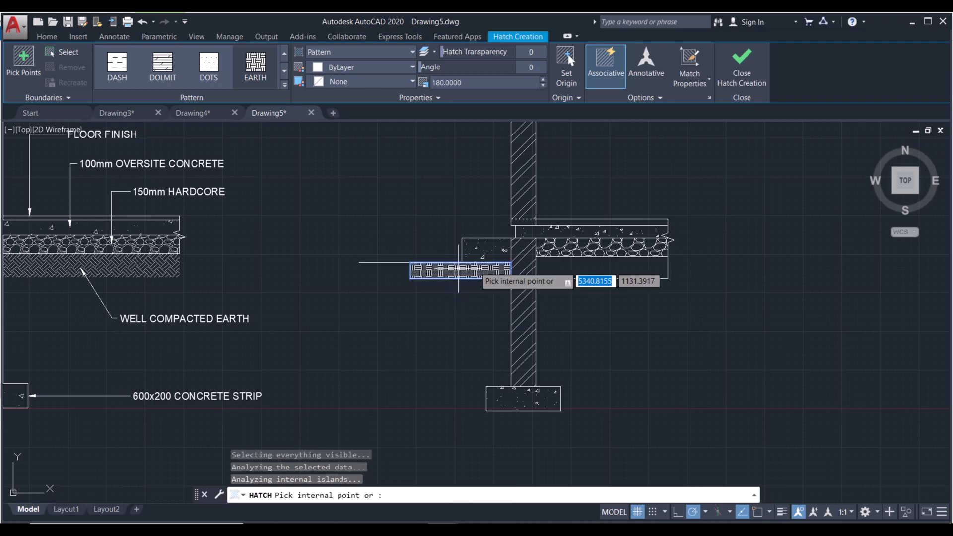
click(657, 262)
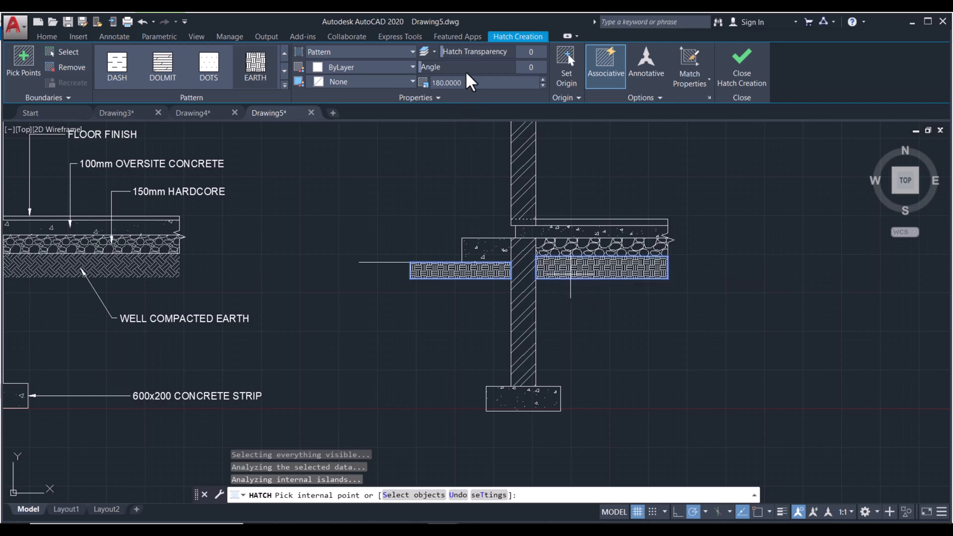
Step: Set the EARTH hatch's pattern scale to 300 and angle to 45, and finish creating the hatch
click(472, 83)
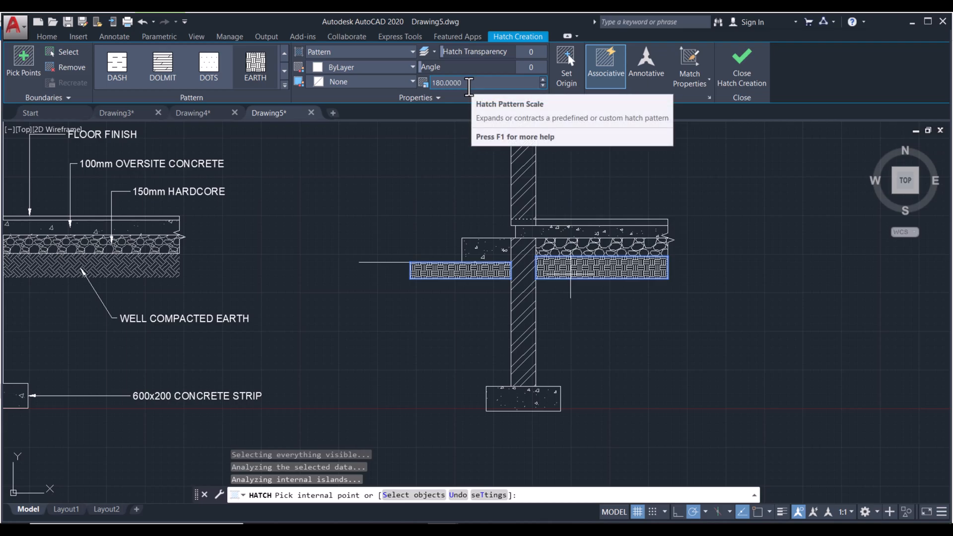
text(3)
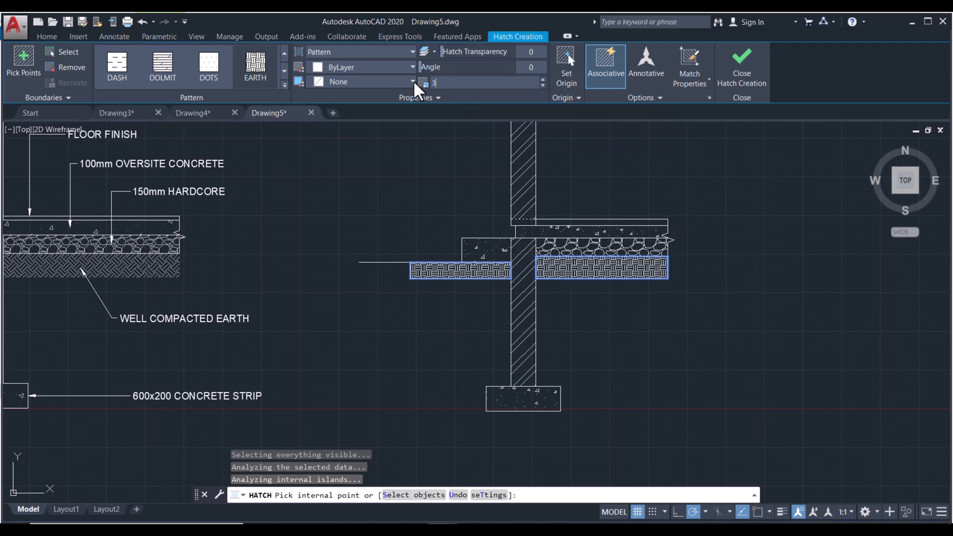
text(00)
key(Return)
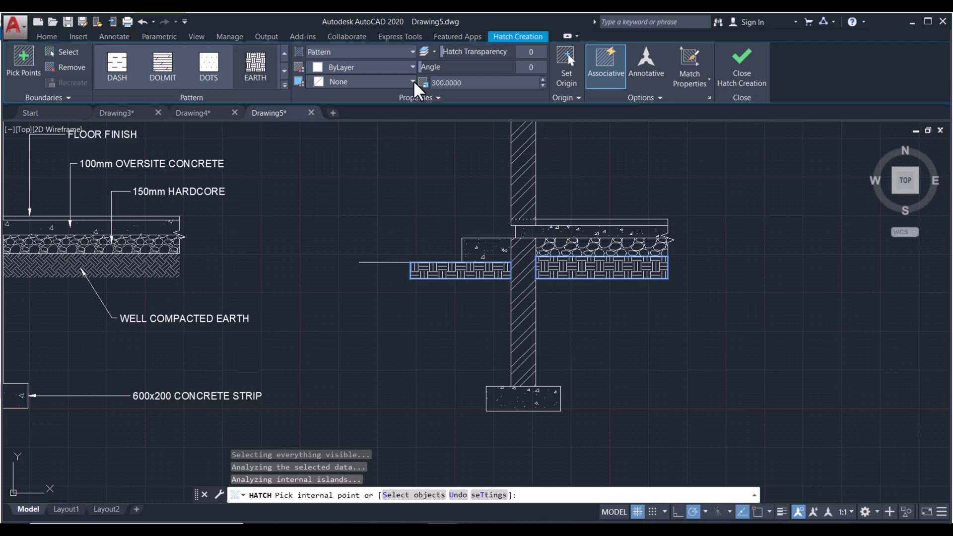
click(533, 69)
key(Return)
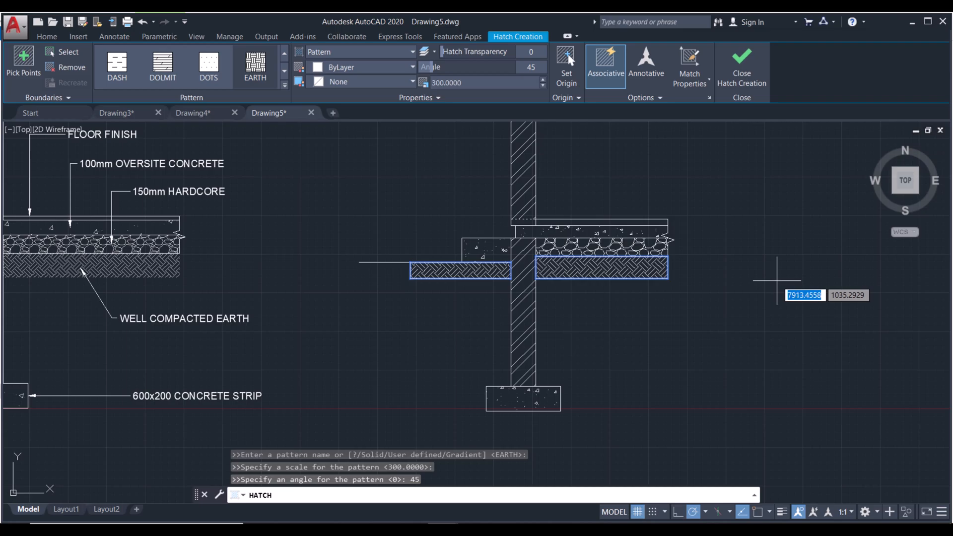
key(Return)
key(Escape)
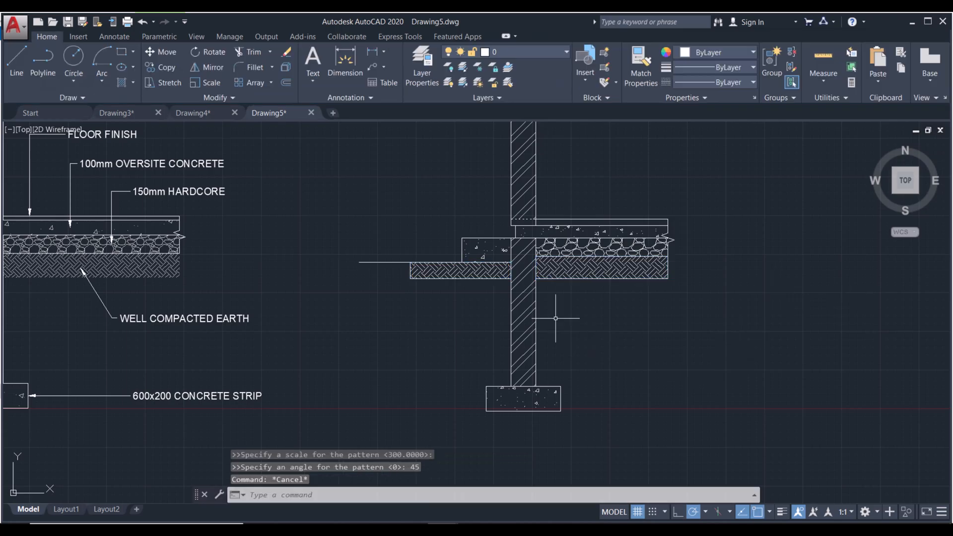
Step: Delete the two boundary rectangles around the earth hatches on either side of the wall
click(487, 279)
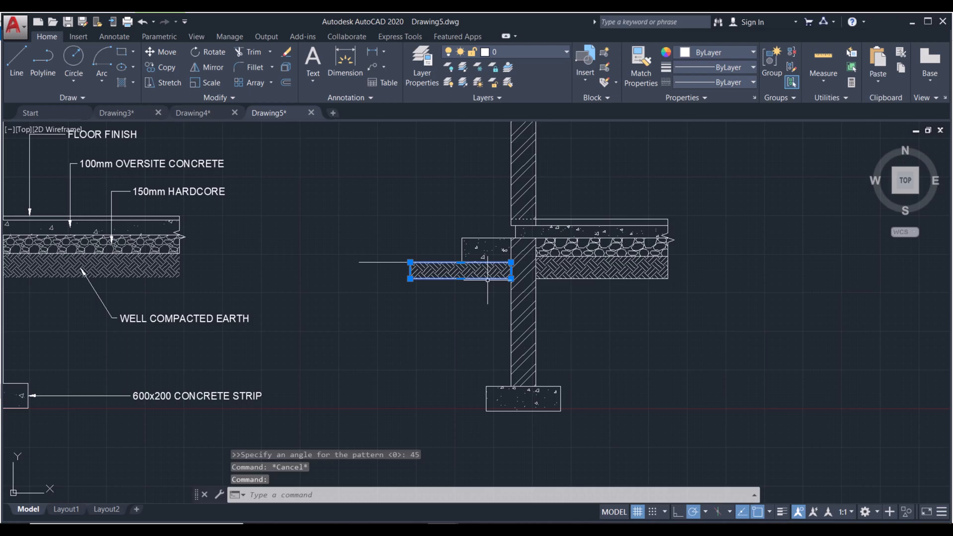
click(589, 278)
key(Delete)
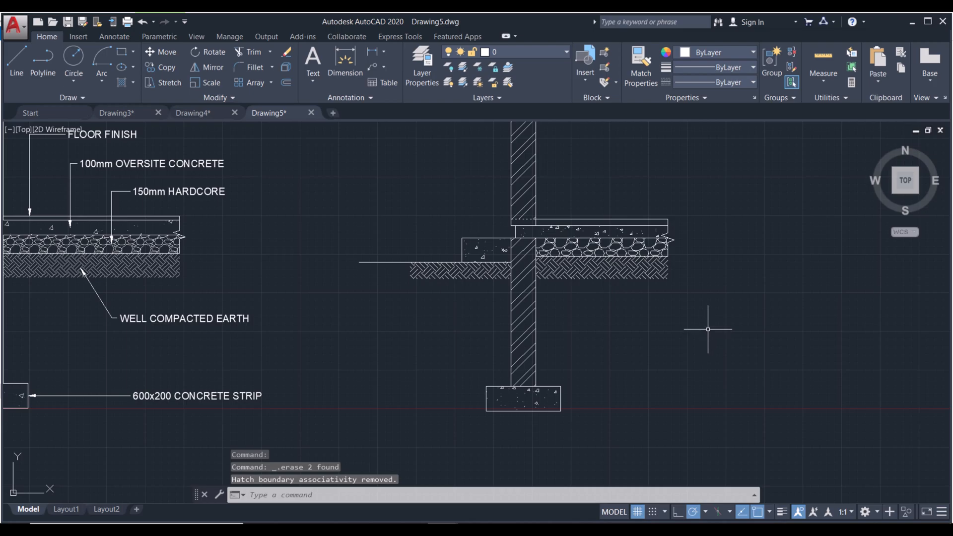
Step: Add a horizontal multileader pointing to the upper wall of the new section with the text "200mm WALL"
scroll(708, 328, down, 3)
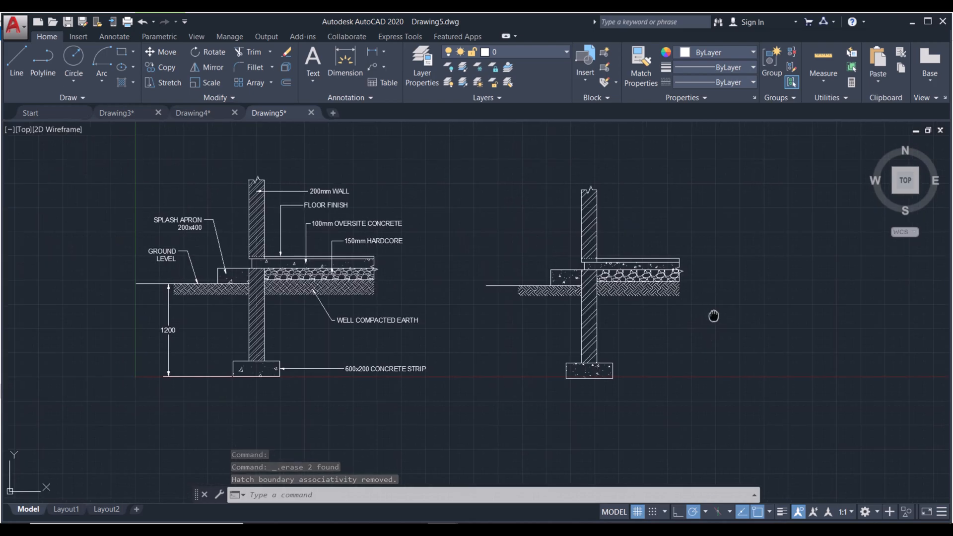
mouse_move(701, 311)
middle_down()
mouse_move(687, 323)
mouse_move(671, 319)
middle_up()
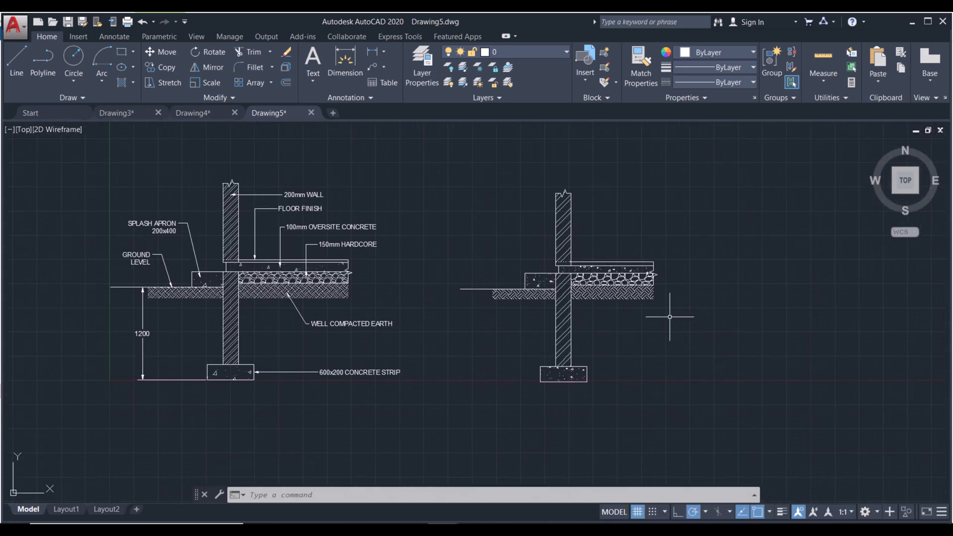
click(372, 67)
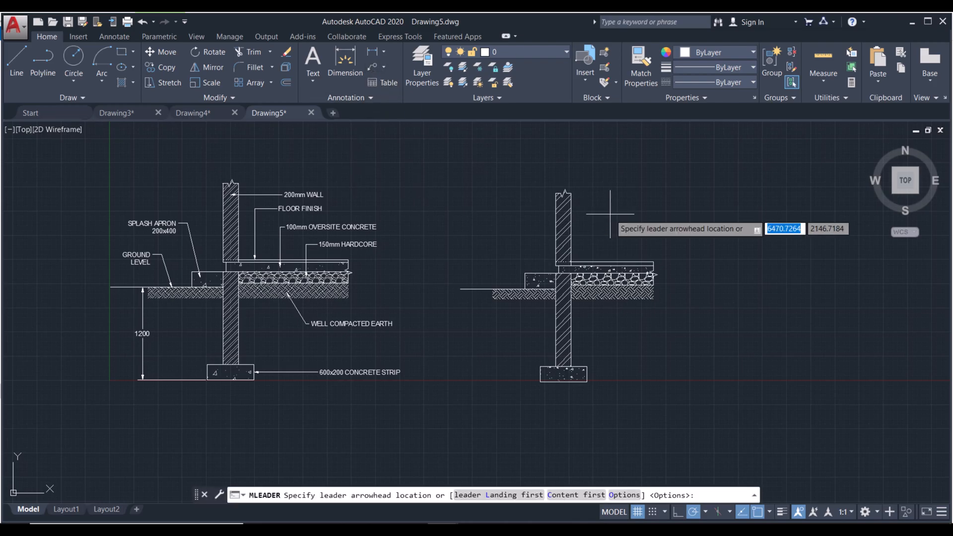
click(563, 209)
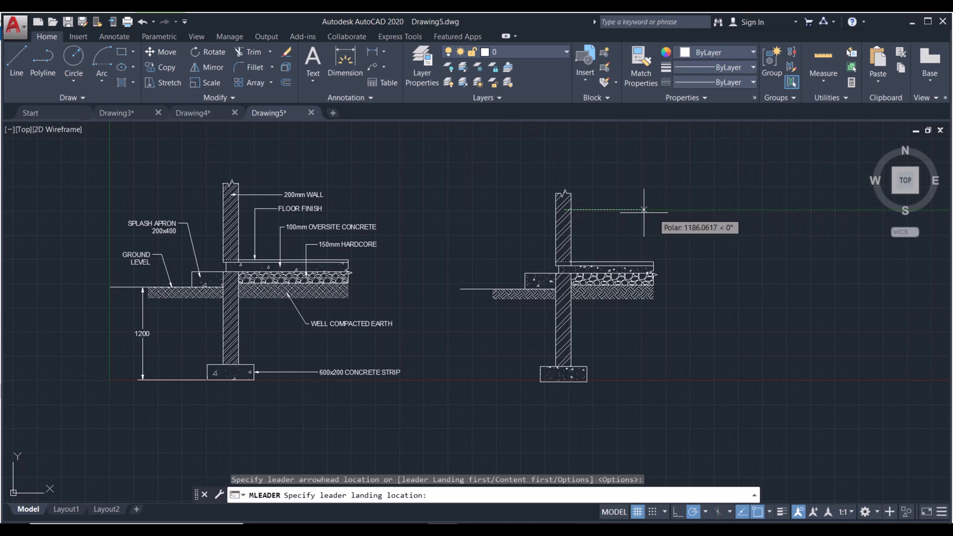
click(606, 209)
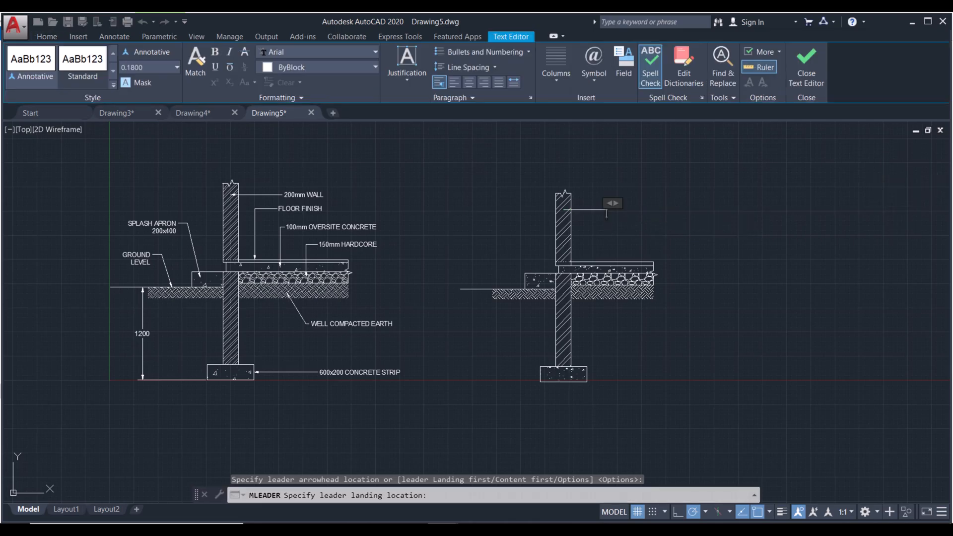
text(200)
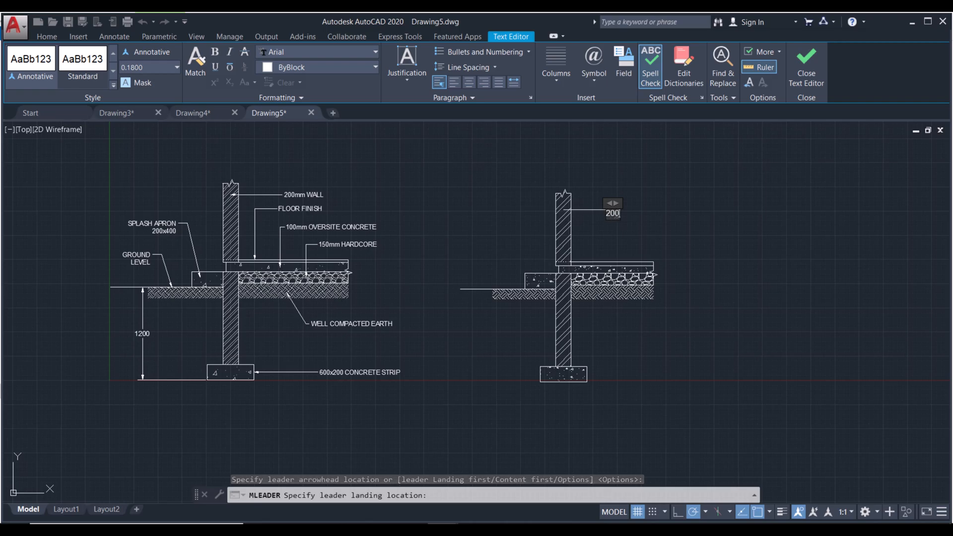
text(MM)
key(BackSpace)
key(BackSpace)
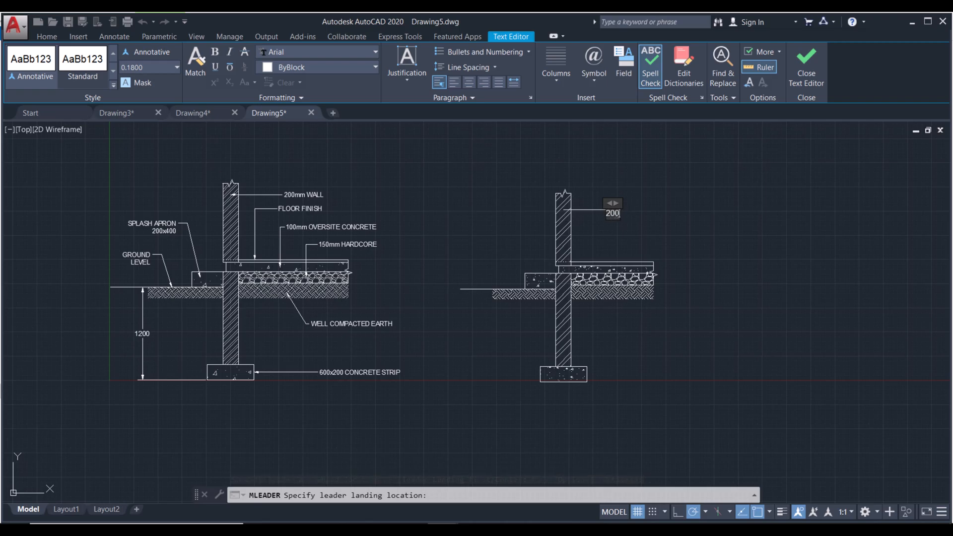
text(mm WALL)
key(Escape)
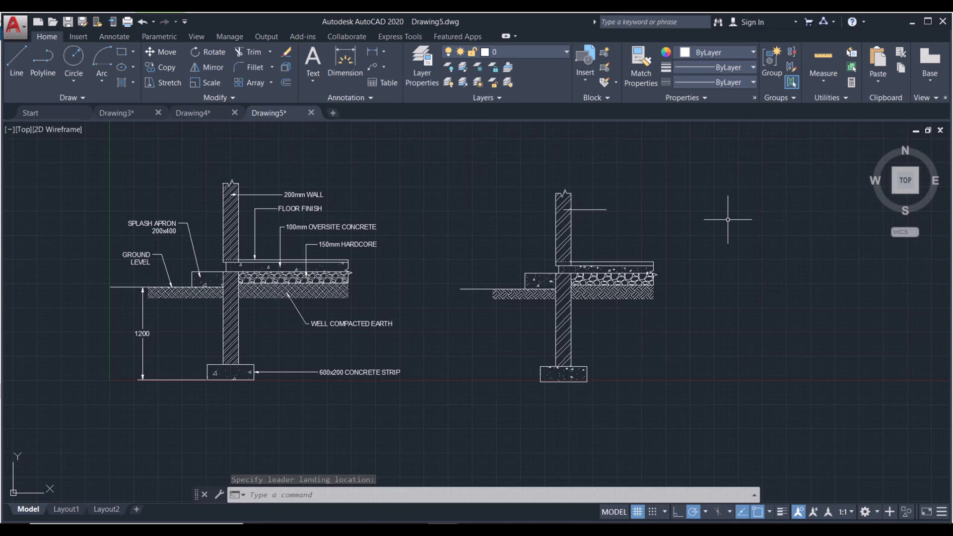
Step: Modify the Standard multileader style to use a specified scale of 180
click(363, 98)
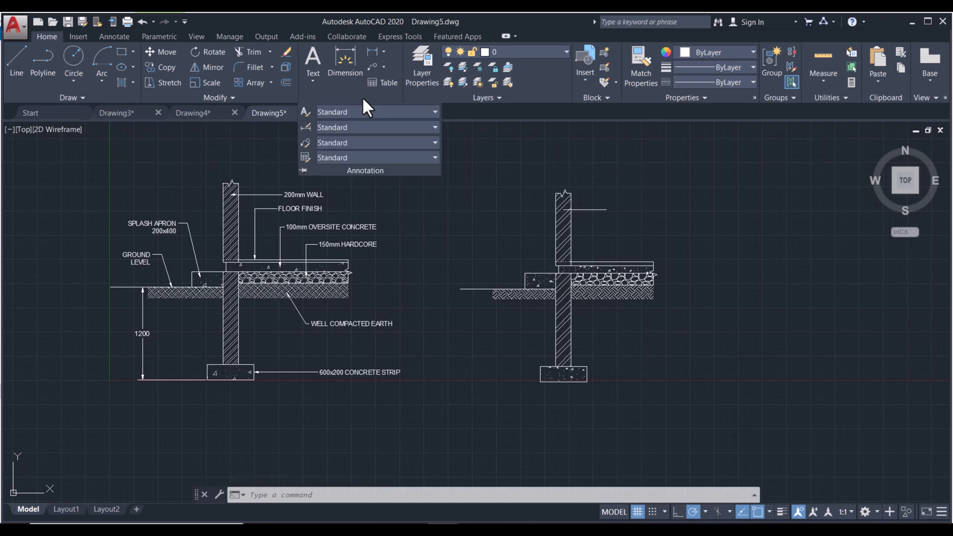
click(306, 142)
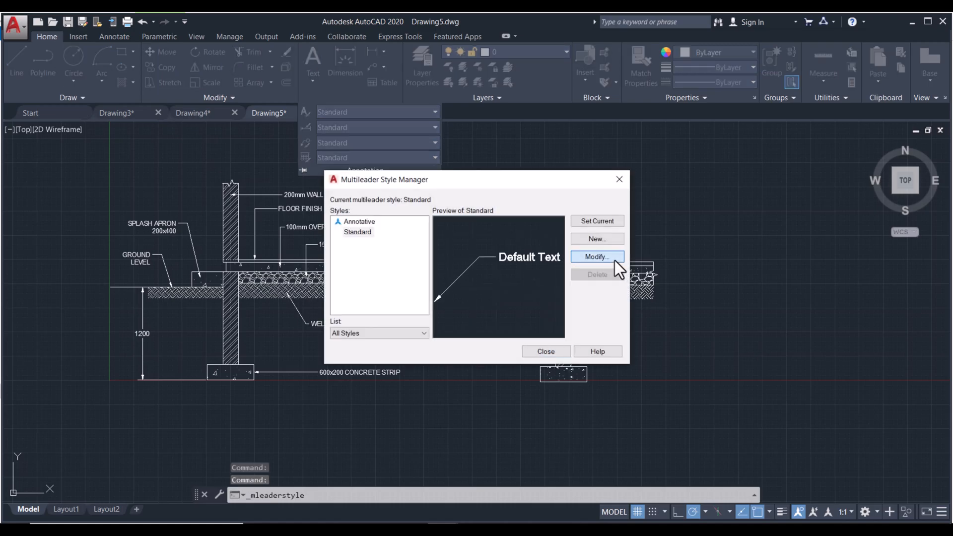
click(614, 259)
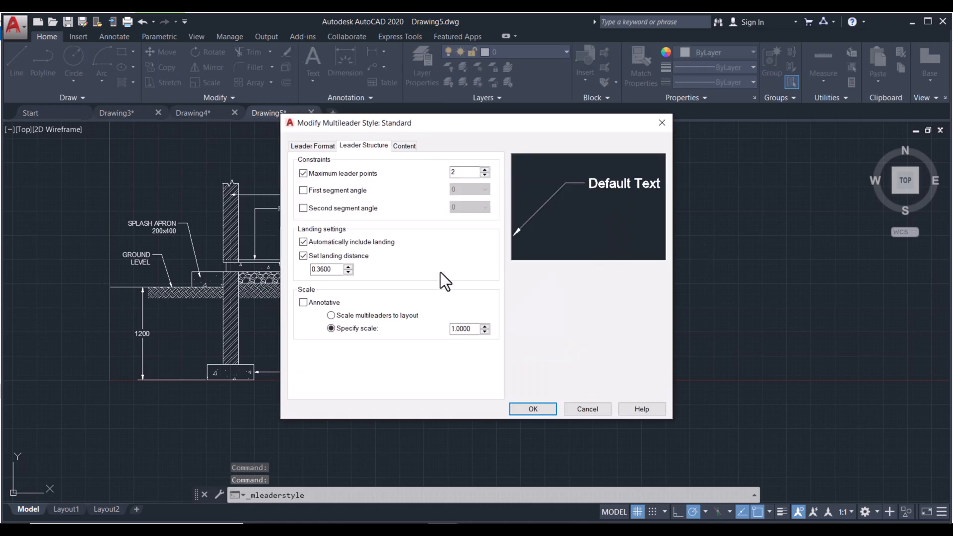
drag(478, 330, 448, 329)
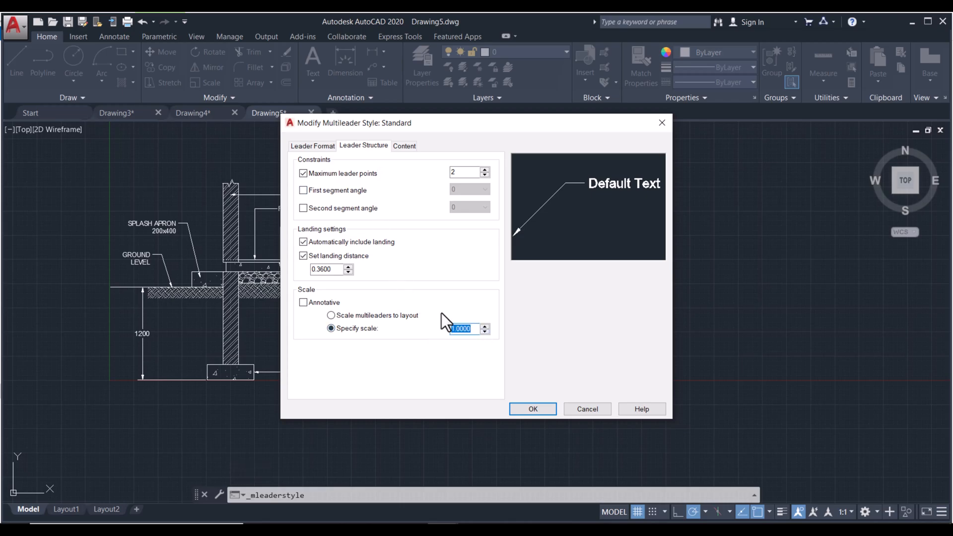
click(533, 409)
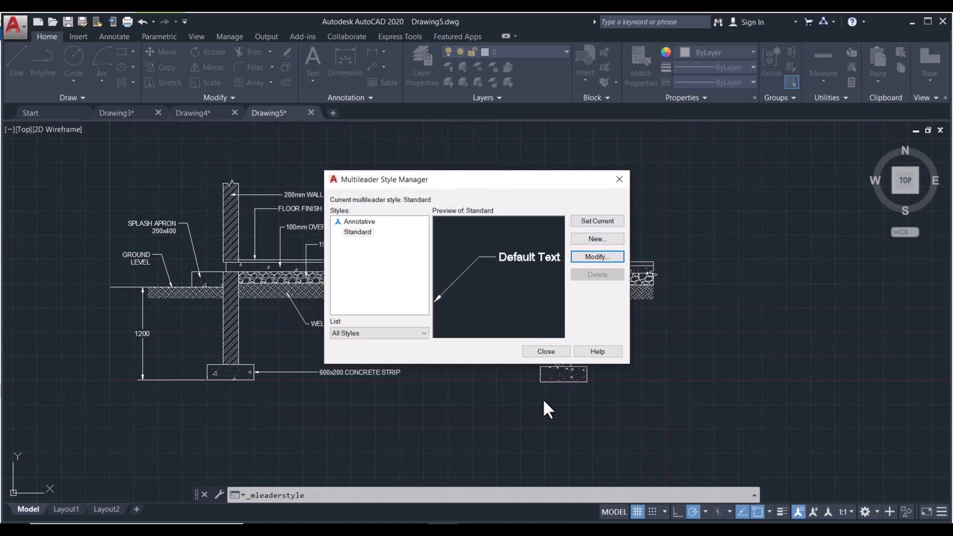
click(555, 351)
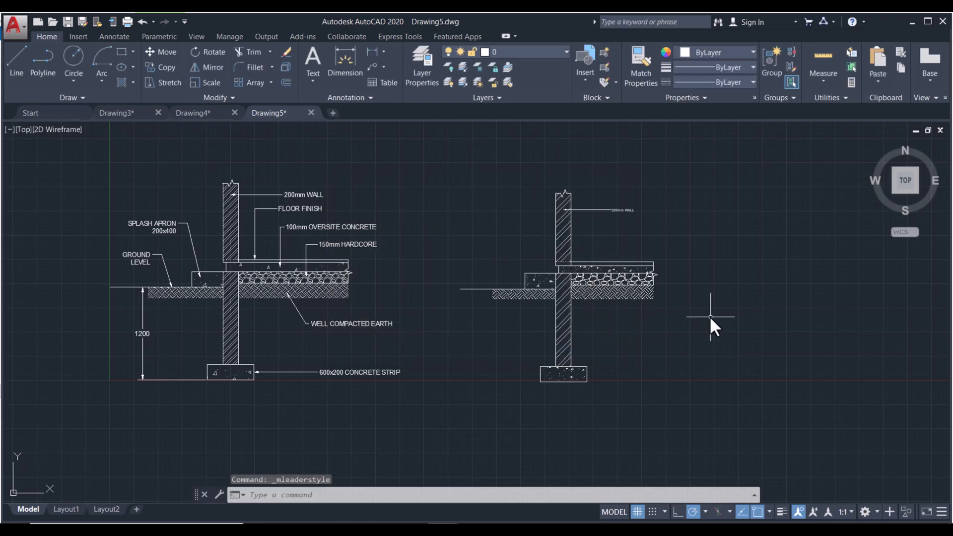
Step: Modify the Standard multileader style again, setting its specified scale to 350
key(Return)
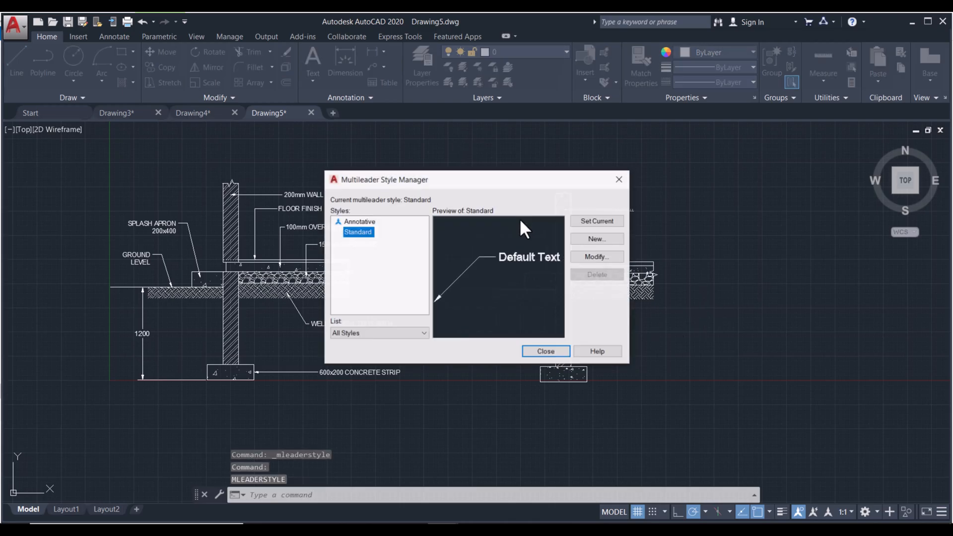
click(597, 256)
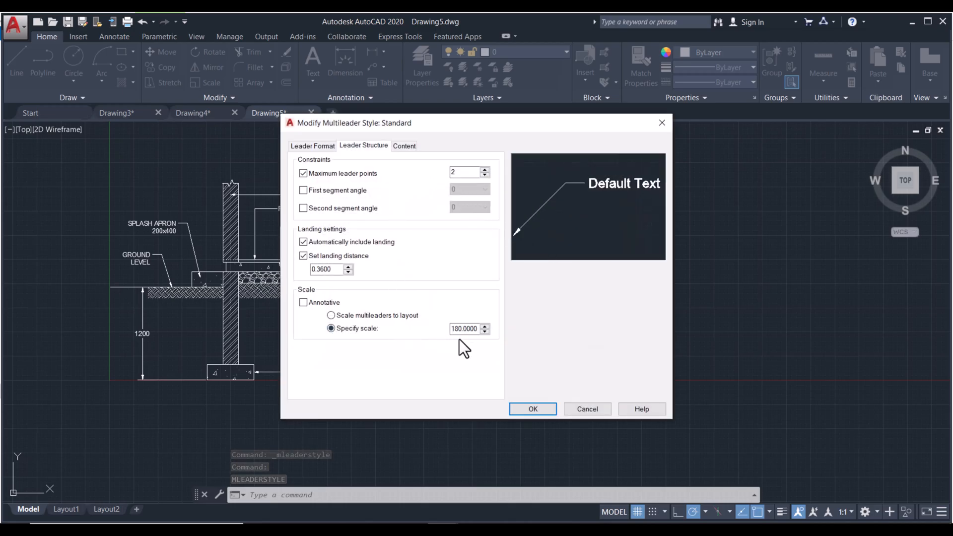
drag(478, 329, 436, 332)
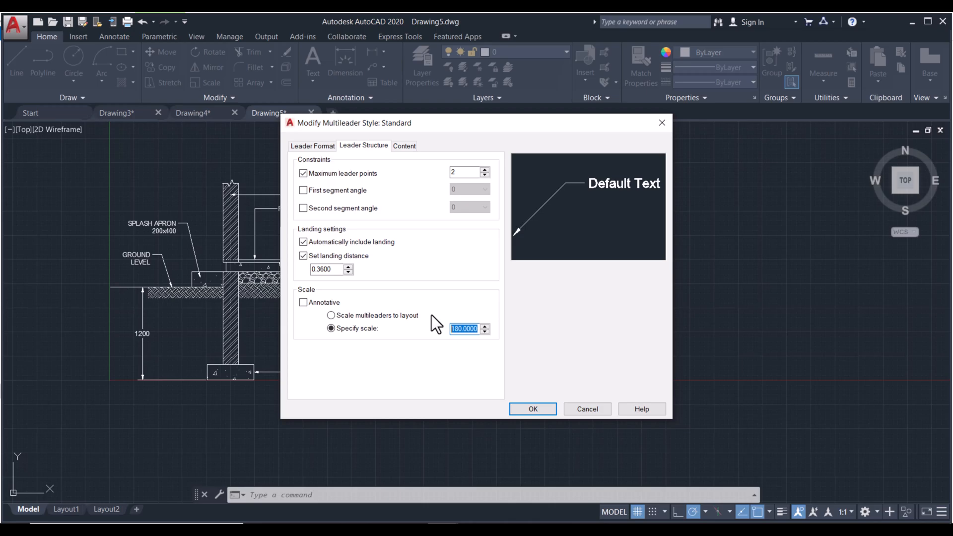
text(350)
click(522, 406)
click(557, 353)
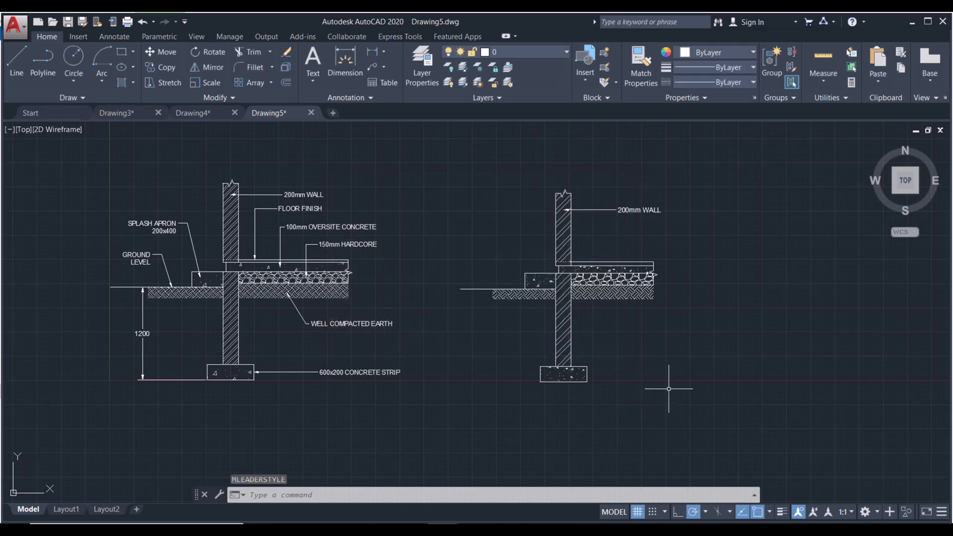
Step: Add a multileader labelled "D.P.C" pointing to the dashed line in the wall at floor level
scroll(660, 389, up, 1)
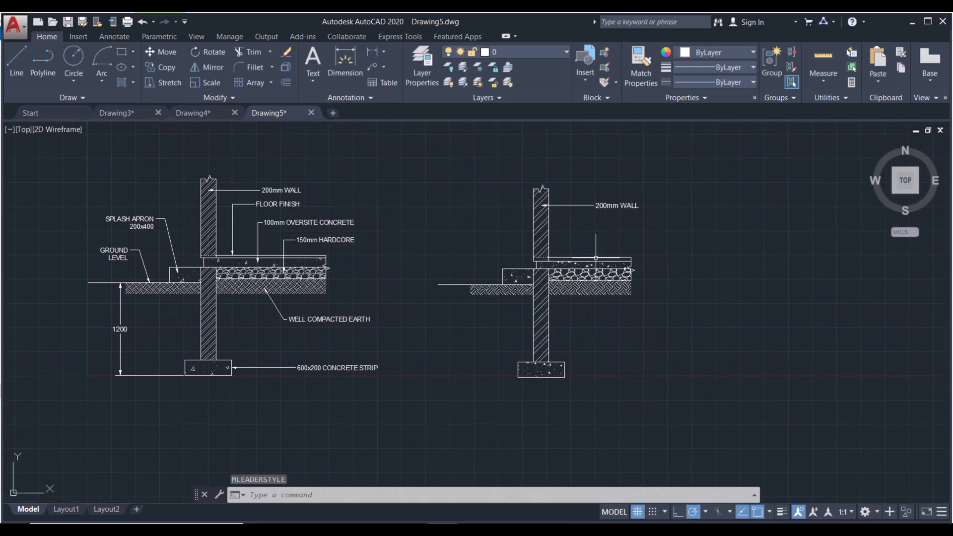
scroll(588, 234, up, 2)
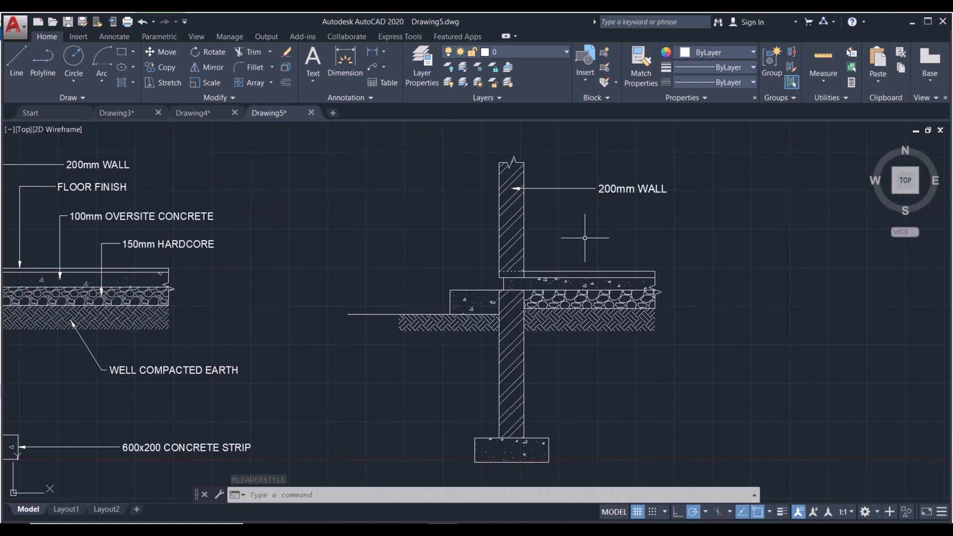
click(372, 68)
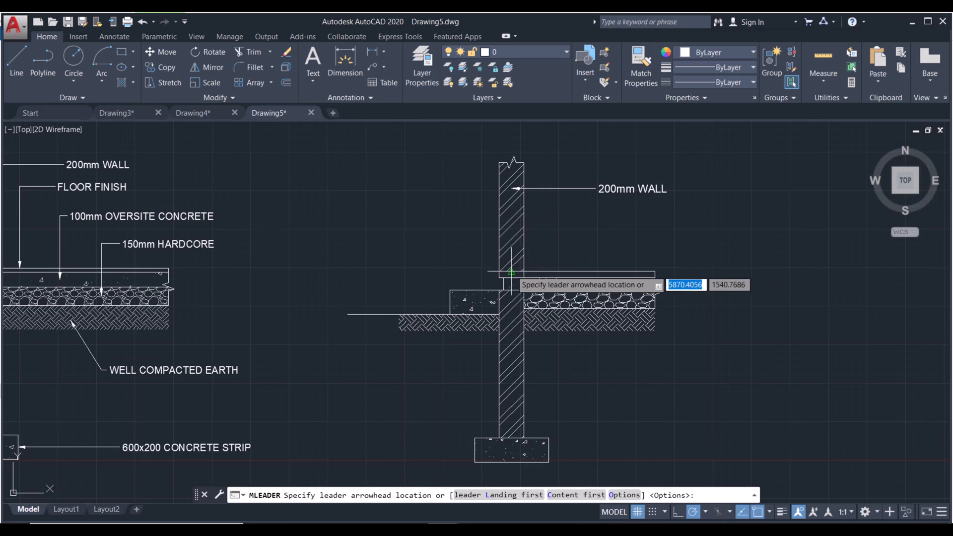
click(516, 269)
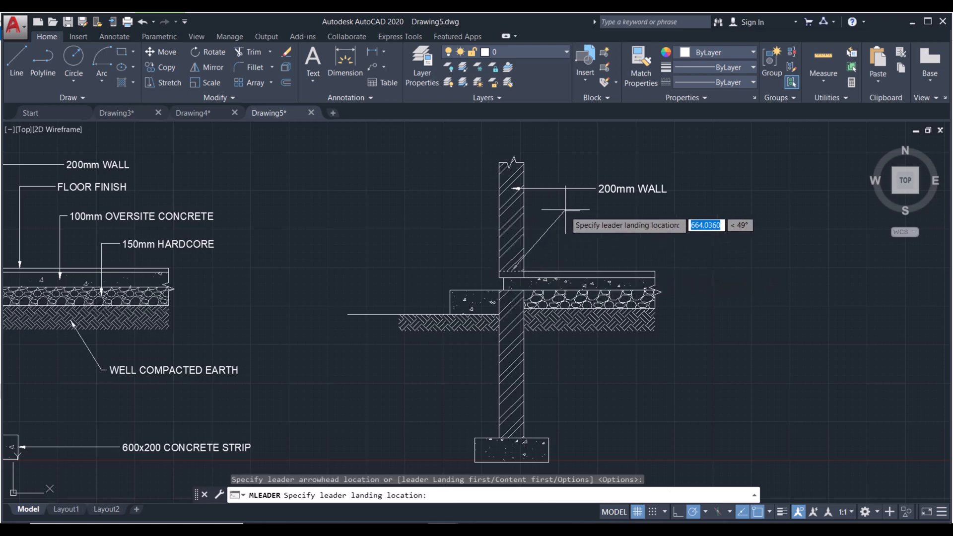
click(566, 210)
text(D.P.C)
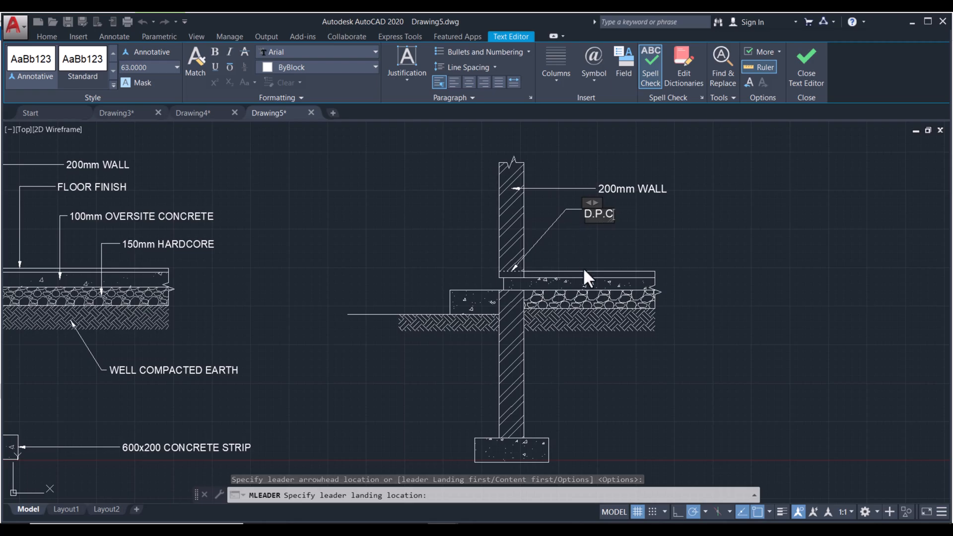
click(583, 253)
Step: Add a multileader labelled "FLOOR FINISH" pointing to the top line of the floor slab
key(Return)
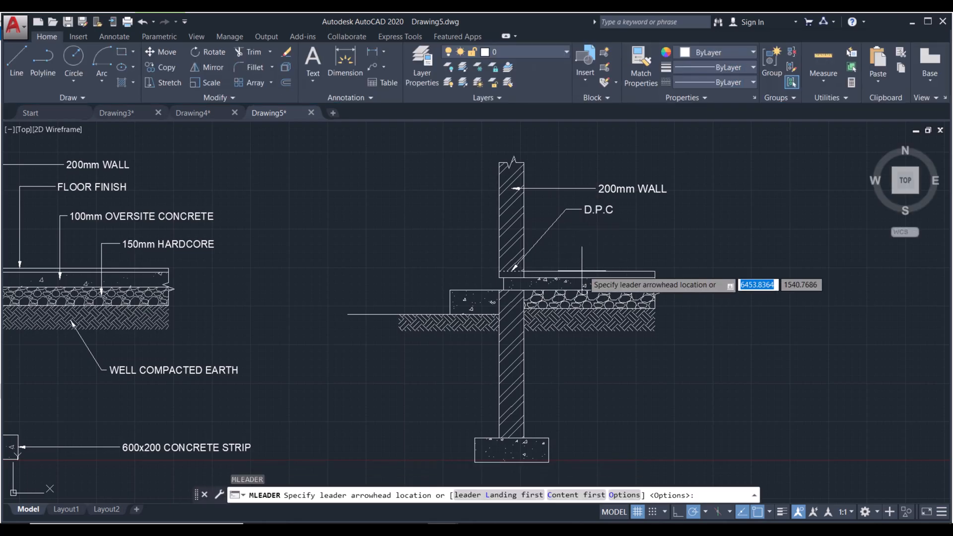
click(578, 270)
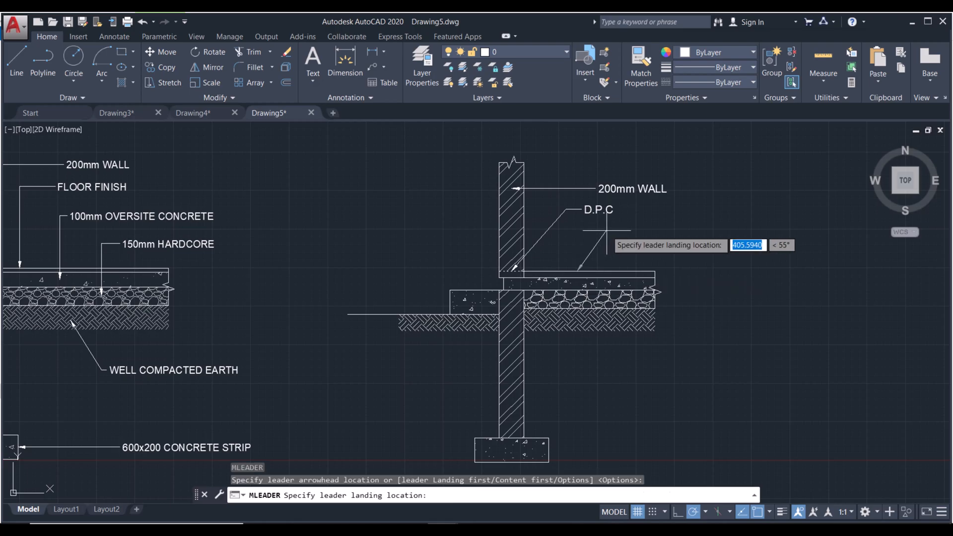
click(623, 230)
text(FL)
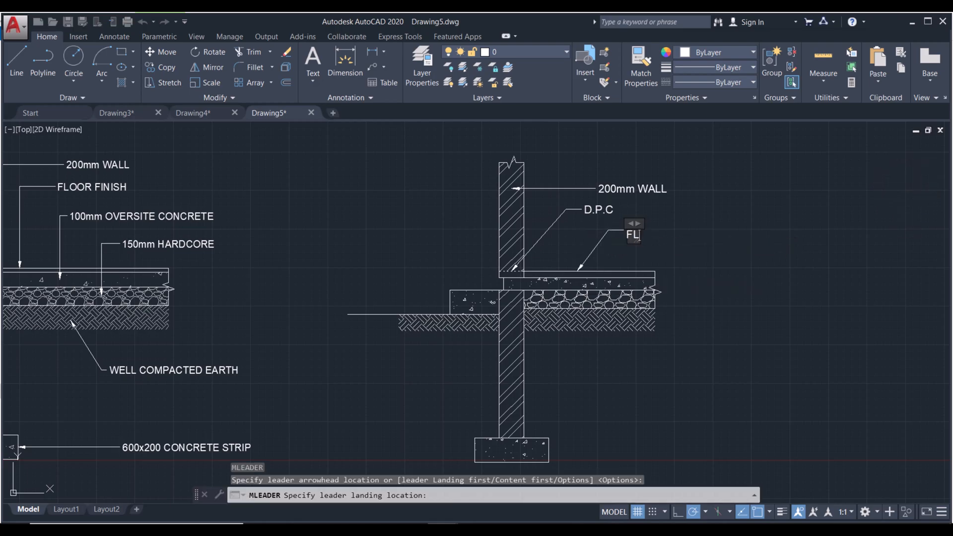
text(LOR FINISH)
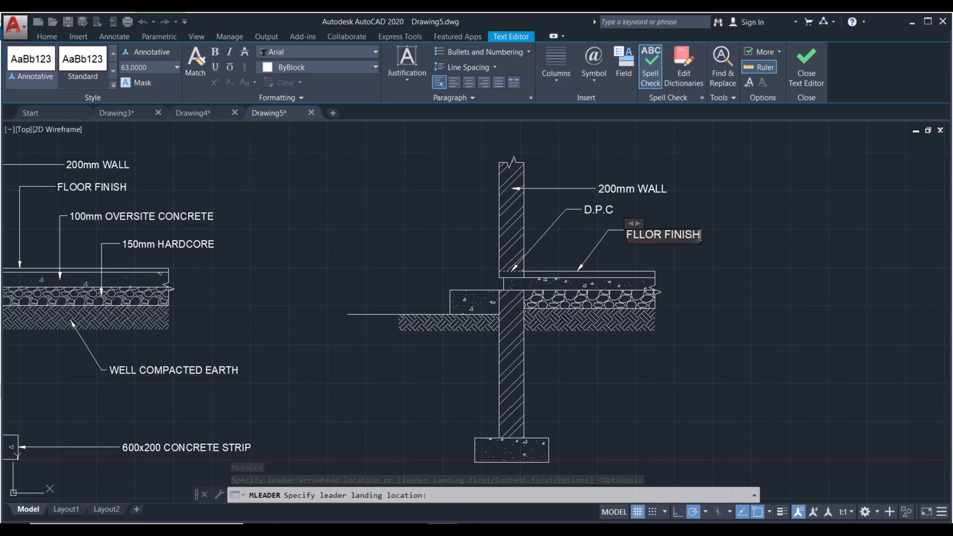
right_click(651, 234)
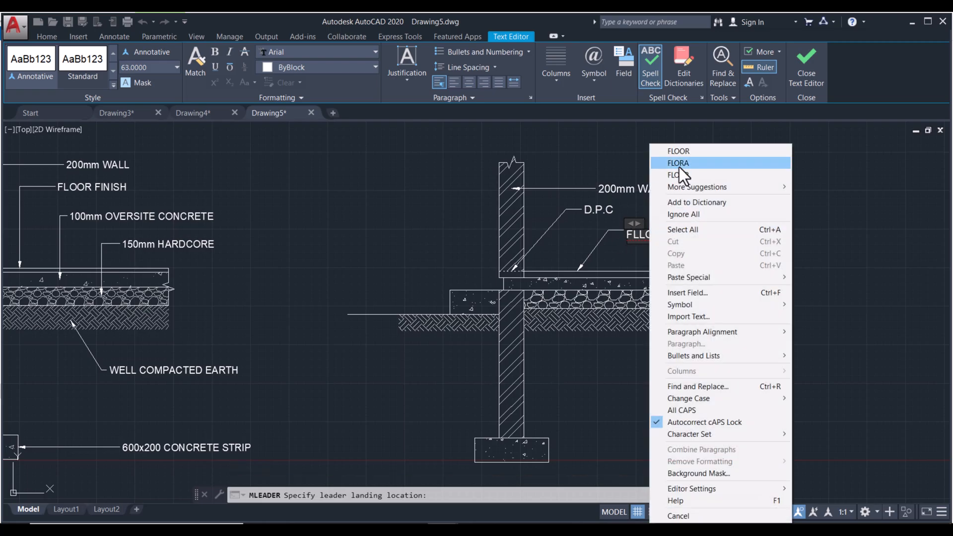
click(686, 155)
click(714, 286)
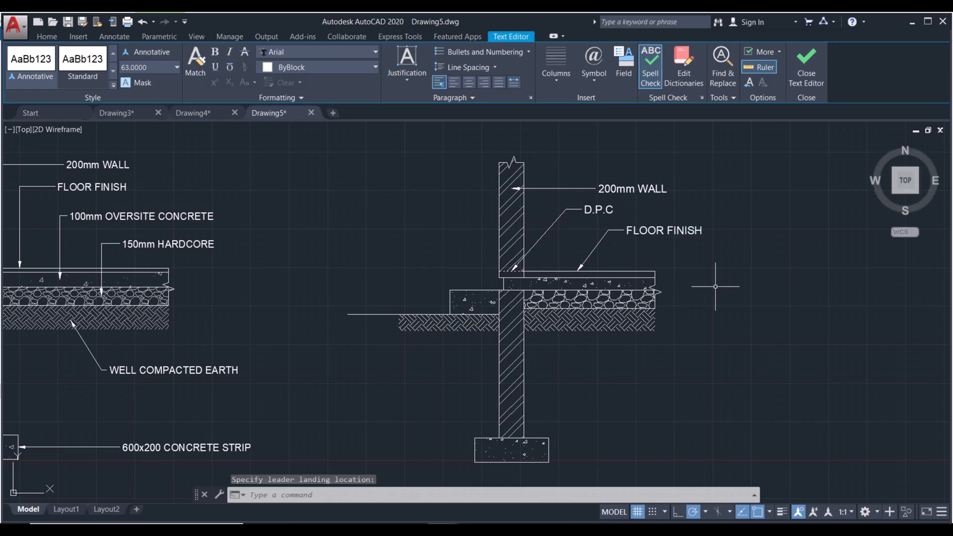
key(Return)
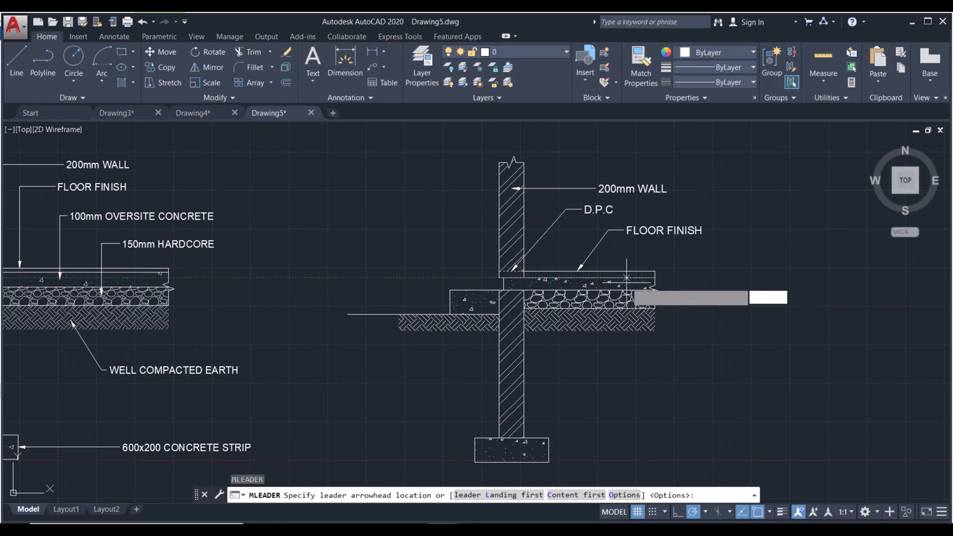
click(654, 290)
key(Escape)
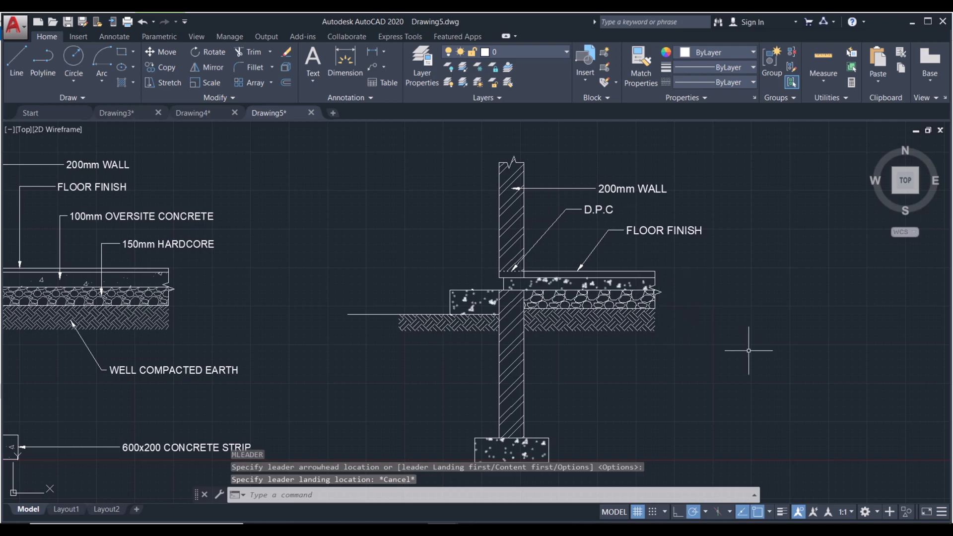
Step: Turn off object snap and add a multileader labelled "100mm OVERSITE CONCRETE BED" pointing into the concrete layer of the floor
click(756, 513)
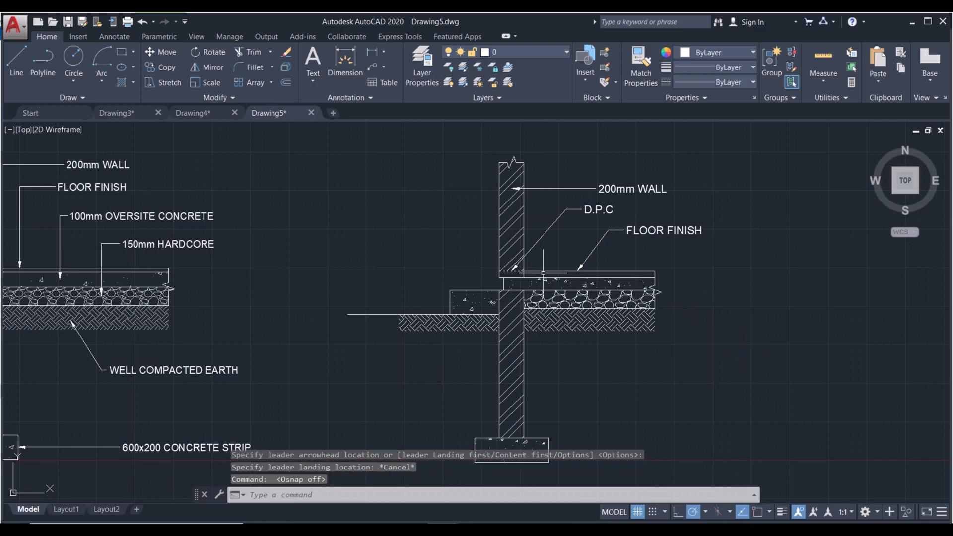
click(371, 67)
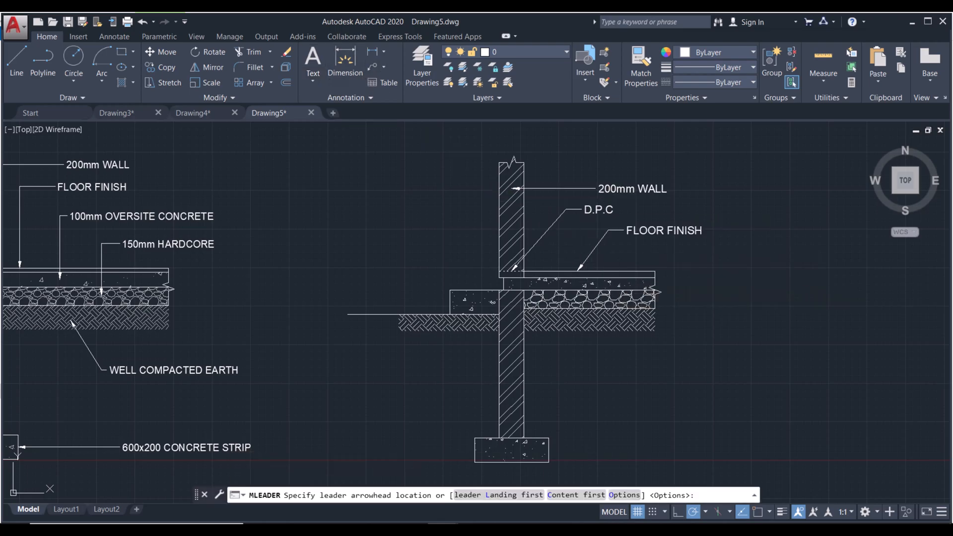
click(618, 283)
click(639, 252)
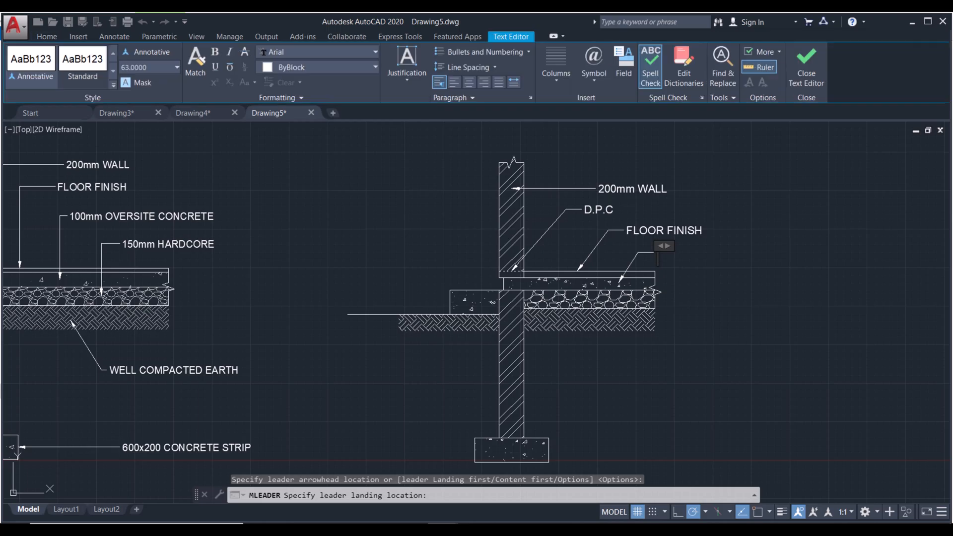
text(100)
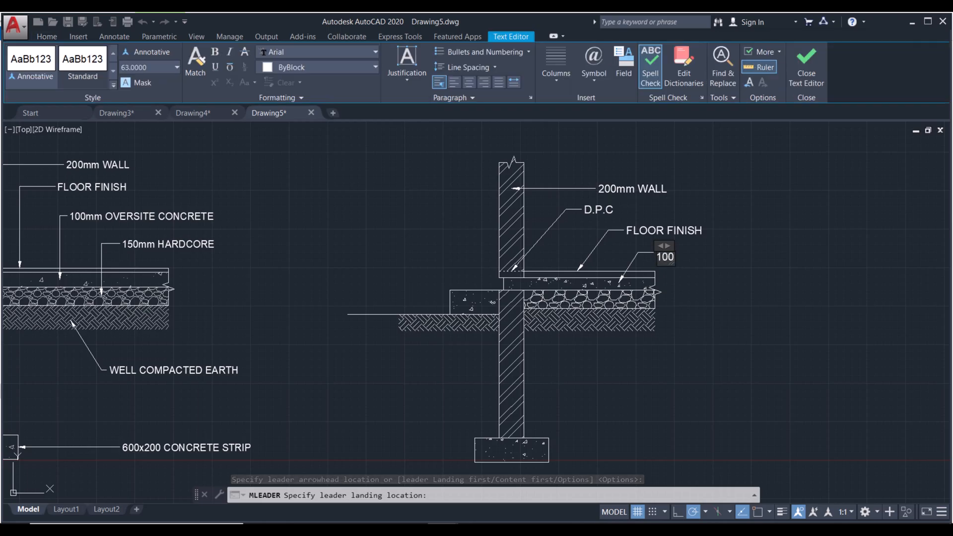
text(mm)
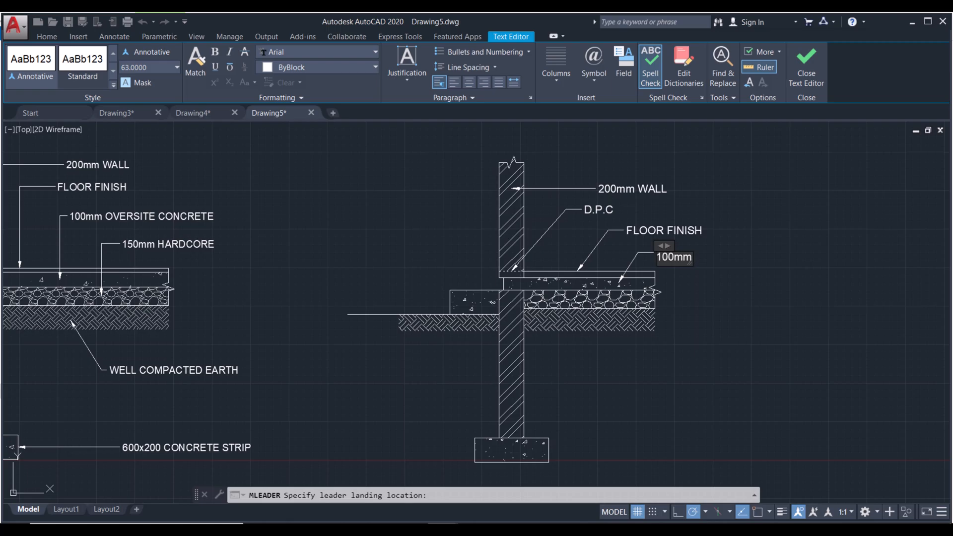
text( OVERS)
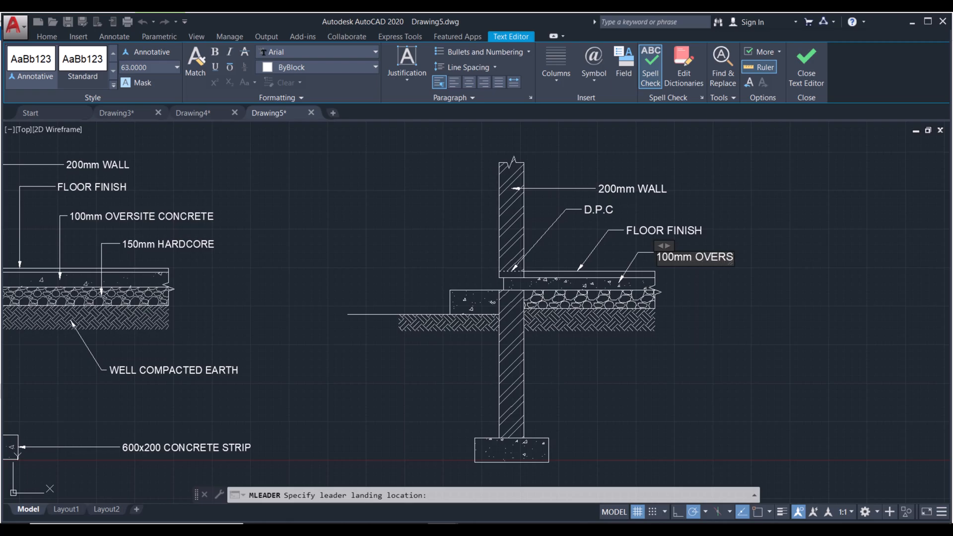
text(ITE CON)
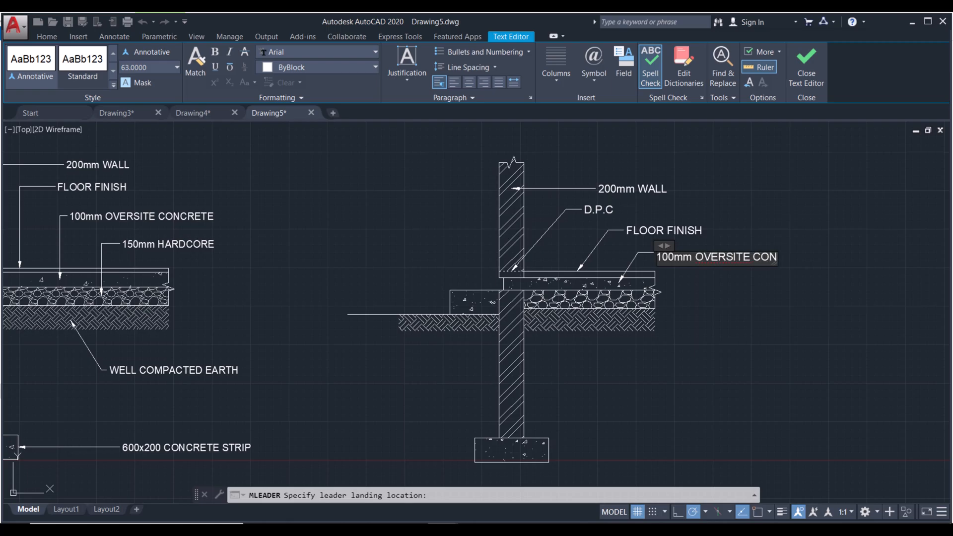
text(CRETE BED)
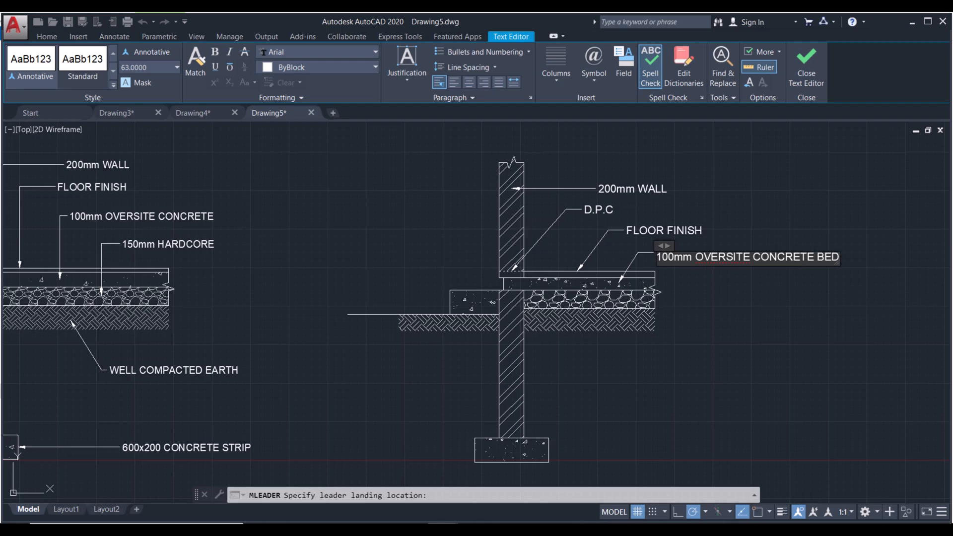
key(ctrl+Return)
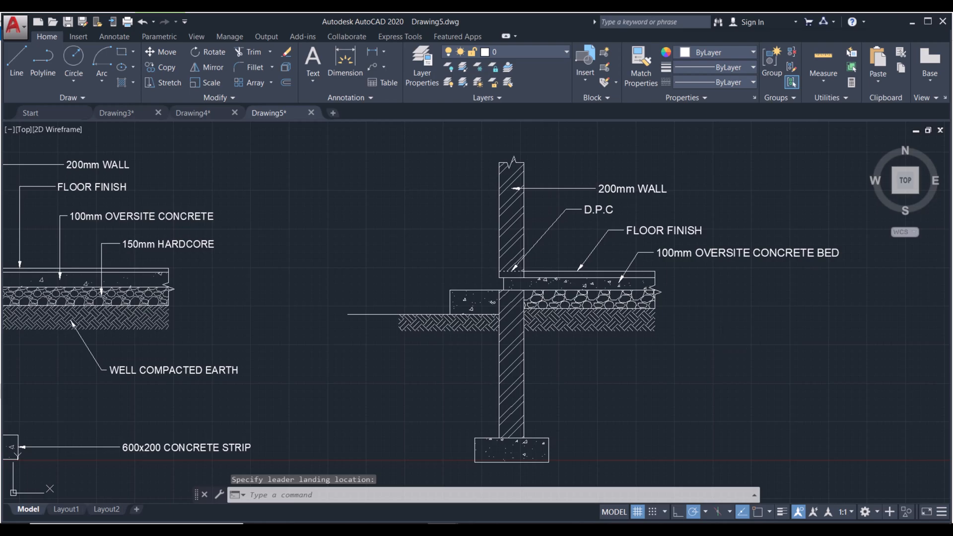
Step: Add a multileader labelled "150mm HARDCORE" pointing up into the stone layer, with its text below the floor
key(space)
click(616, 299)
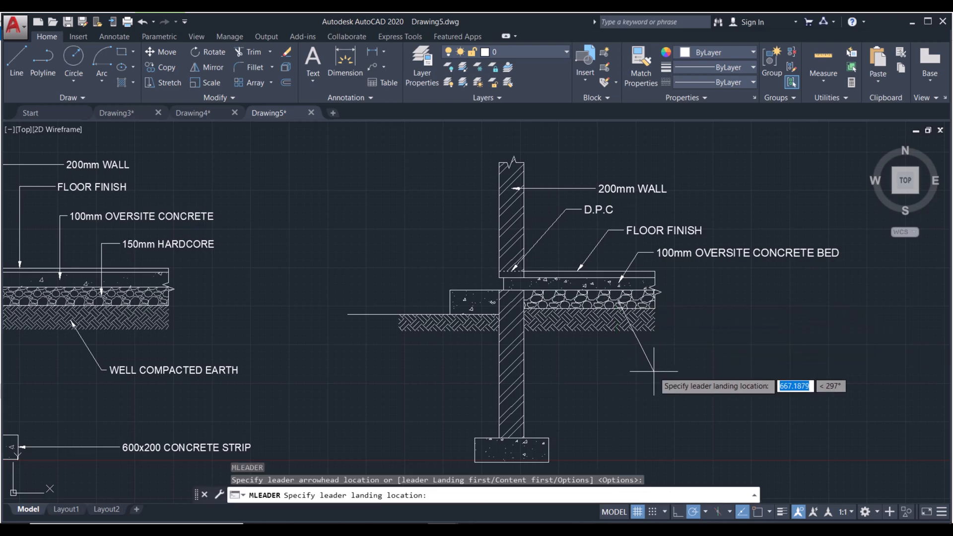
click(653, 370)
text(15)
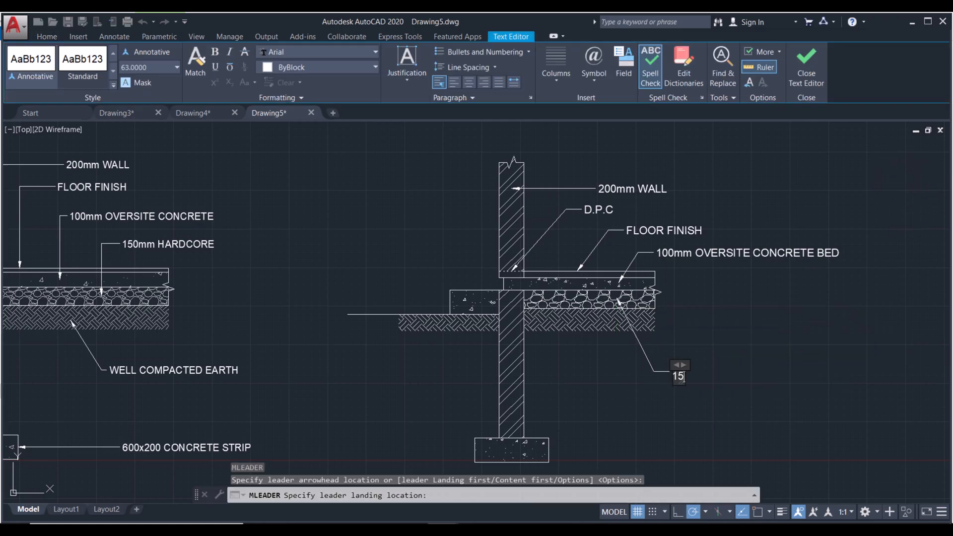
text(0MM)
key(BackSpace)
key(BackSpace)
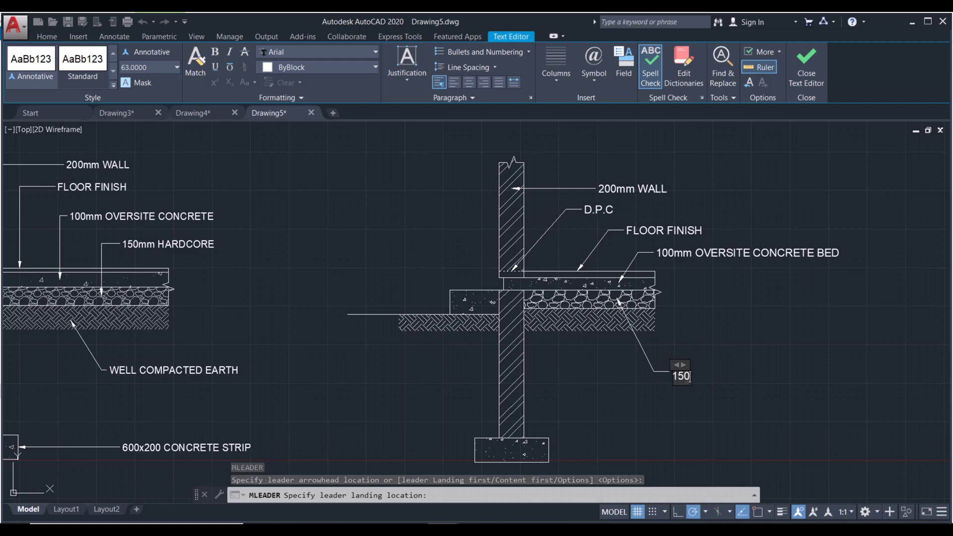
text(mm HARDCORE)
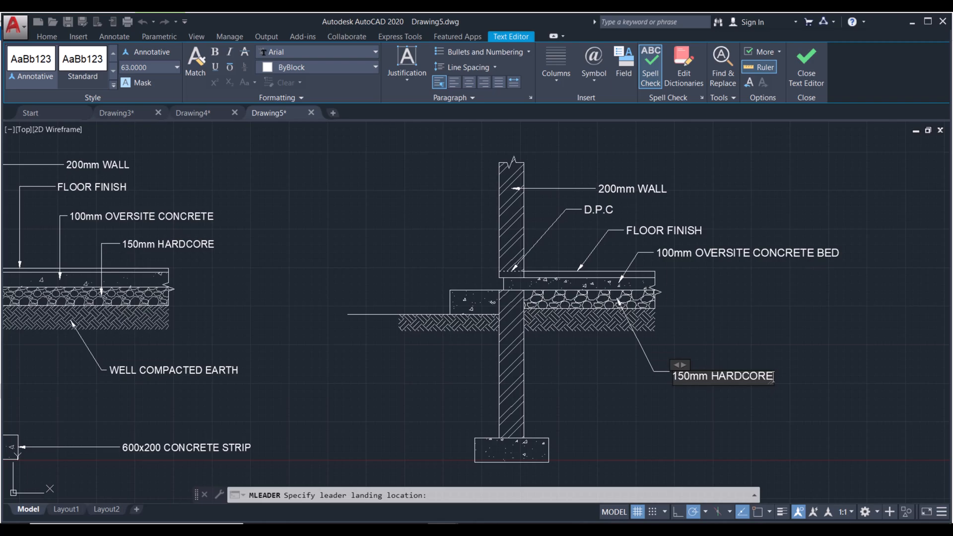
key(ctrl+Return)
Step: Add a multileader labelled "WELL COMPACTED EARTH" pointing to the earth hatch under the hardcore, with its text below the hardcore label
key(Return)
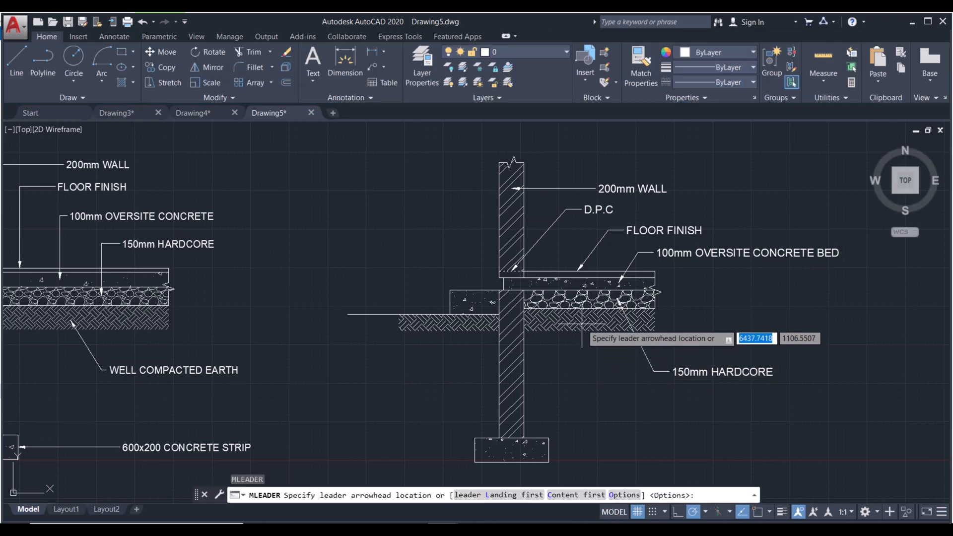
click(585, 332)
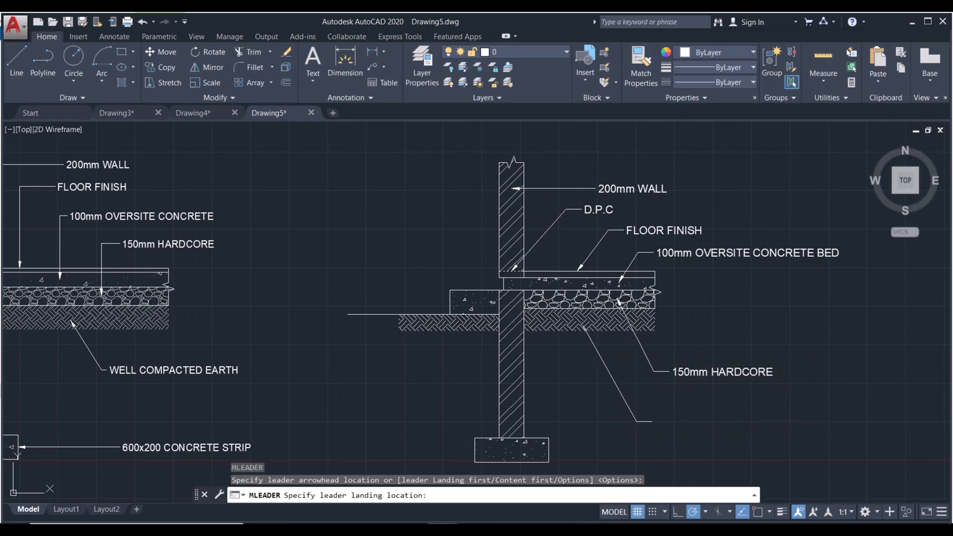
click(651, 421)
text(WELL COMP)
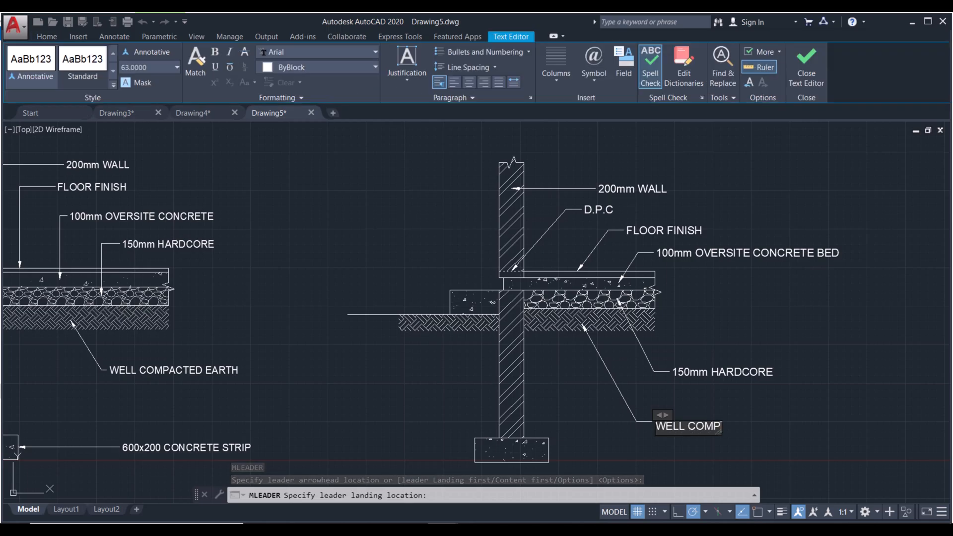
text(ACTED)
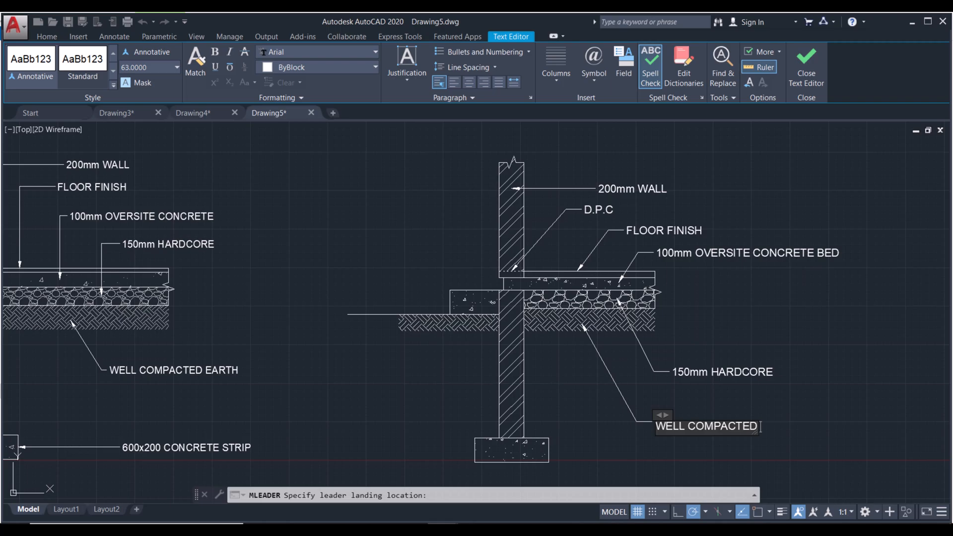
text( EART)
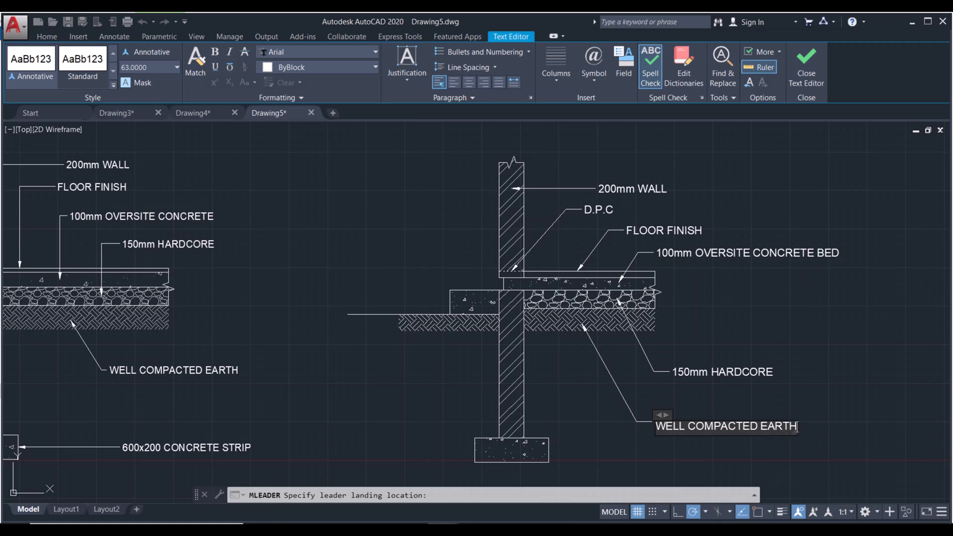
text(H)
click(631, 437)
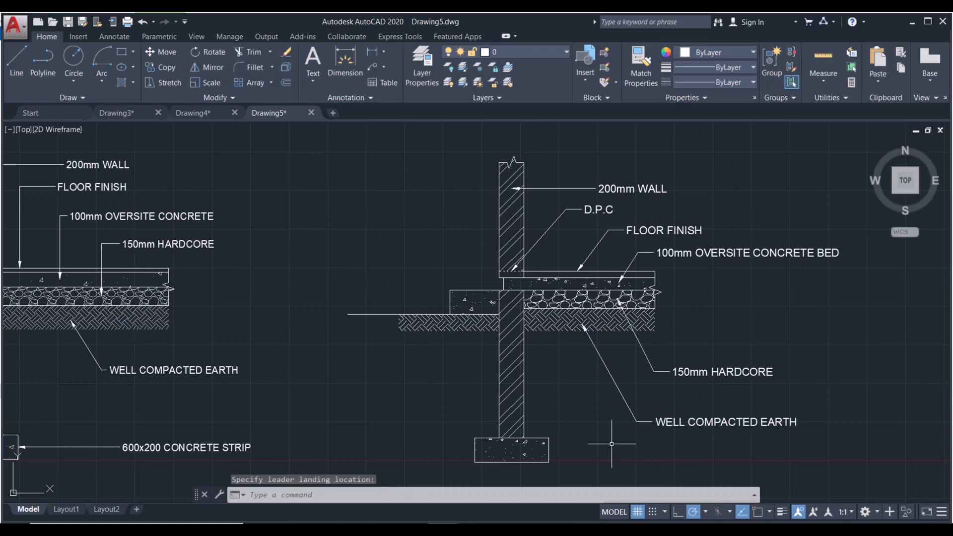
Step: Add a horizontal multileader labelled "600x200mm CONCRETE STRIP" pointing to the footing at the wall's base
middle_drag(608, 440, 603, 409)
key(Return)
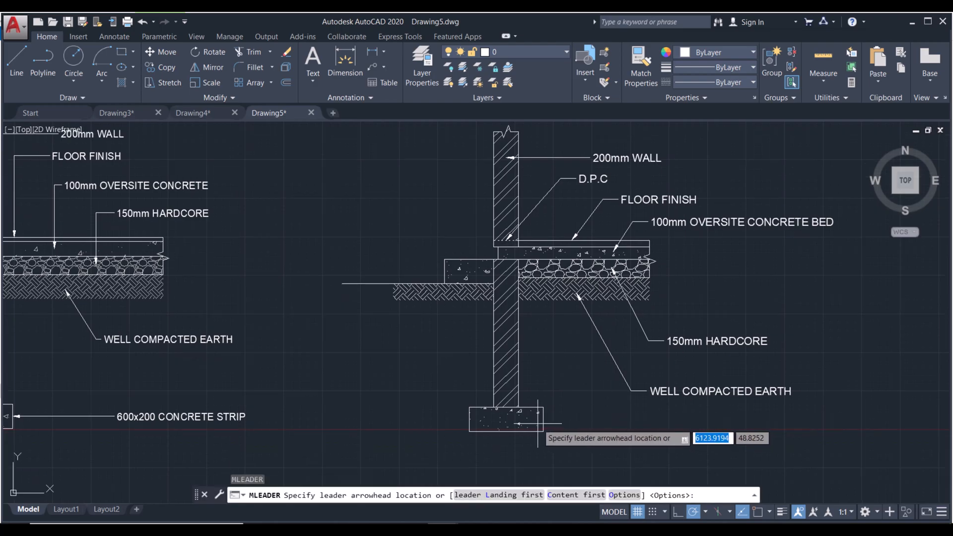
click(537, 423)
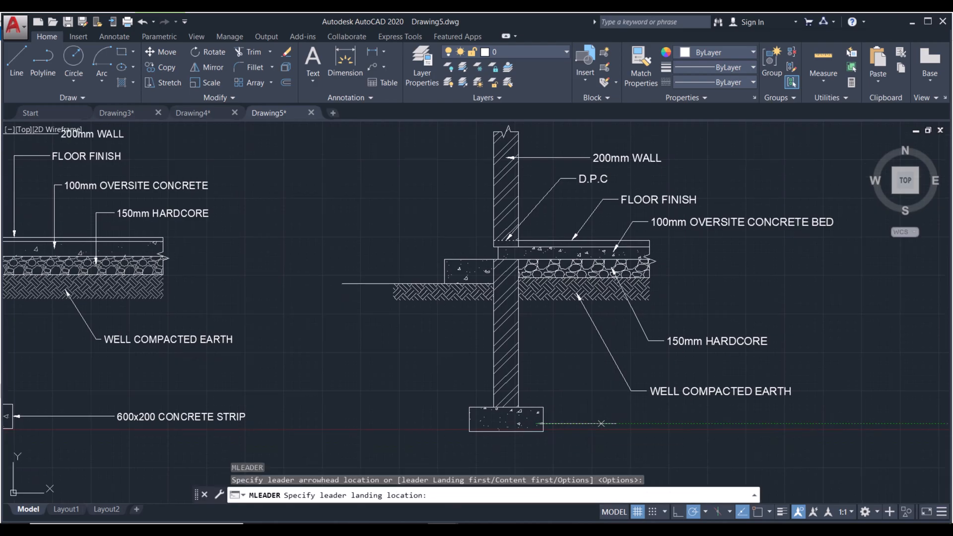
click(617, 423)
text(6)
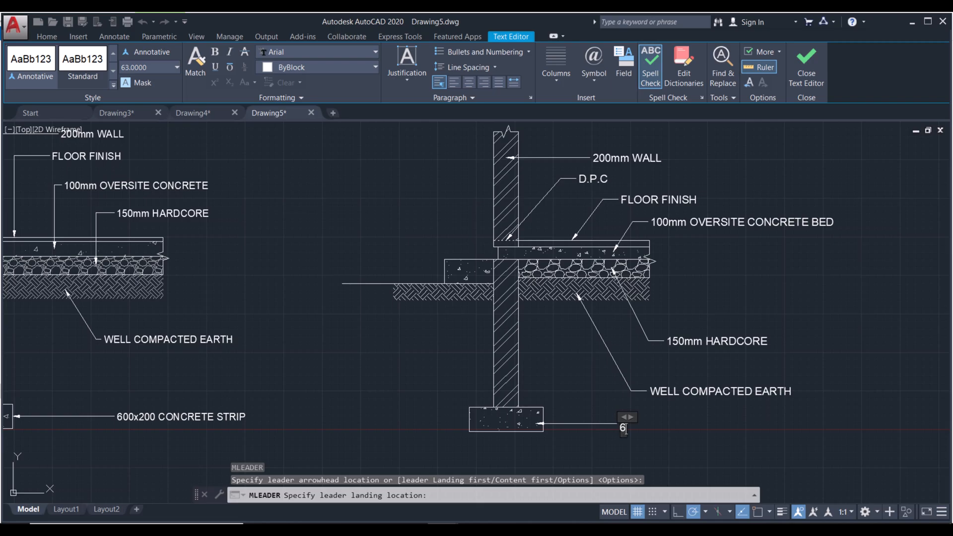
text(00x)
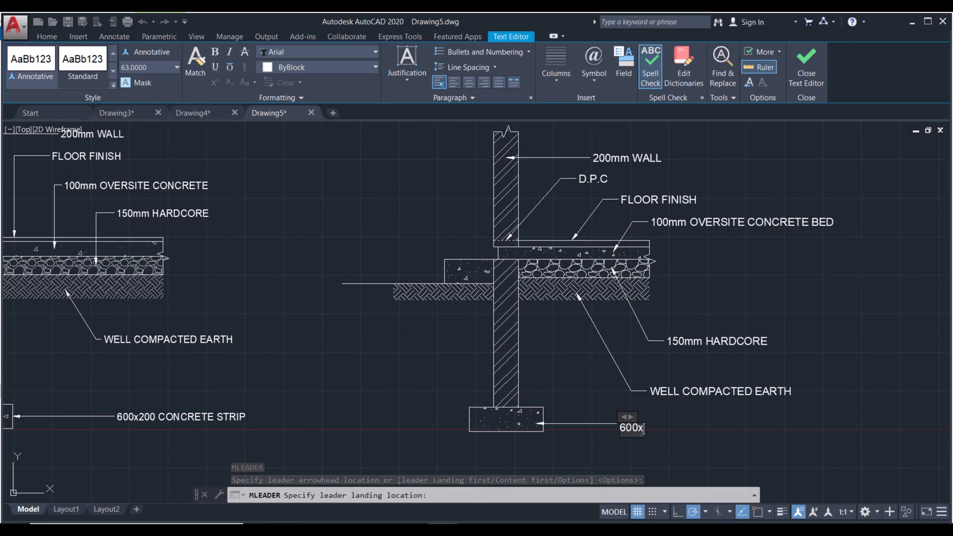
text(200)
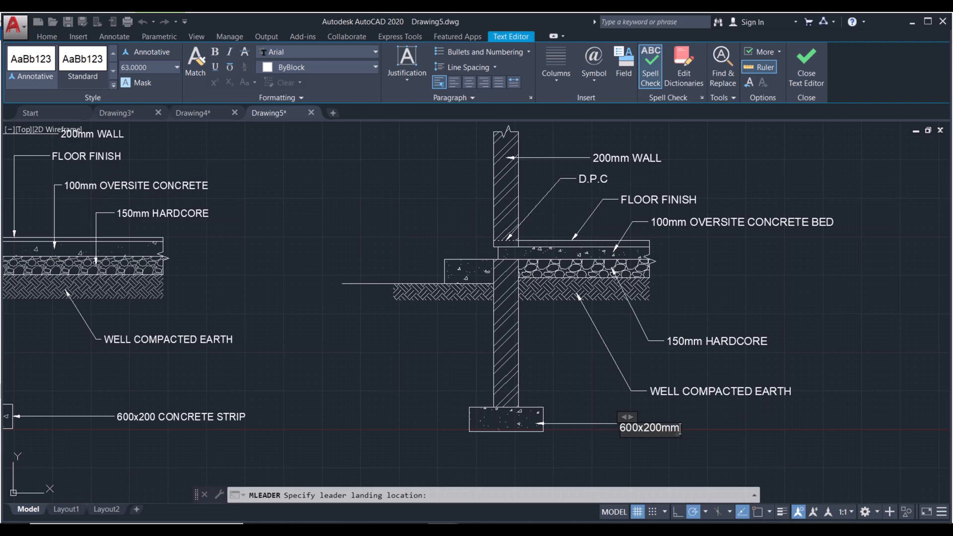
text(mm CONCRETE)
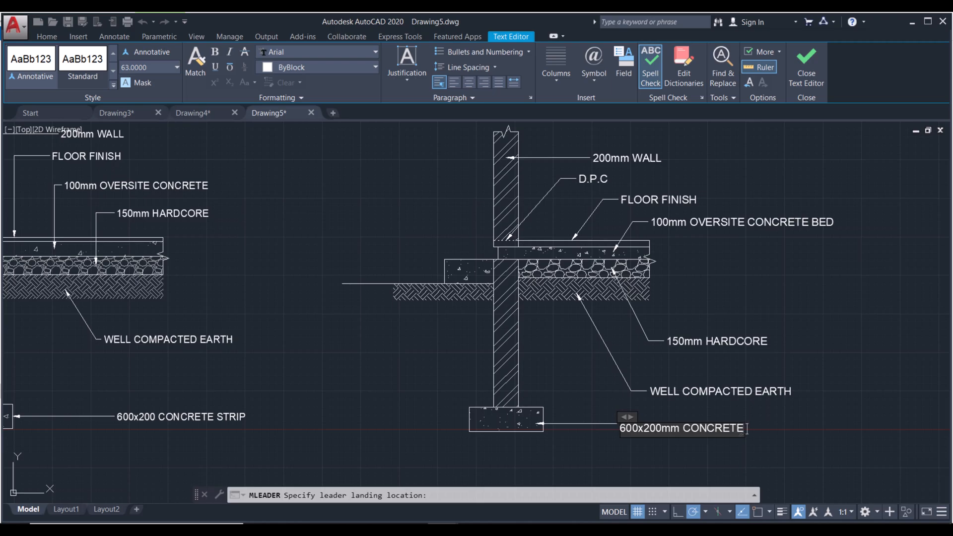
text( STRIP)
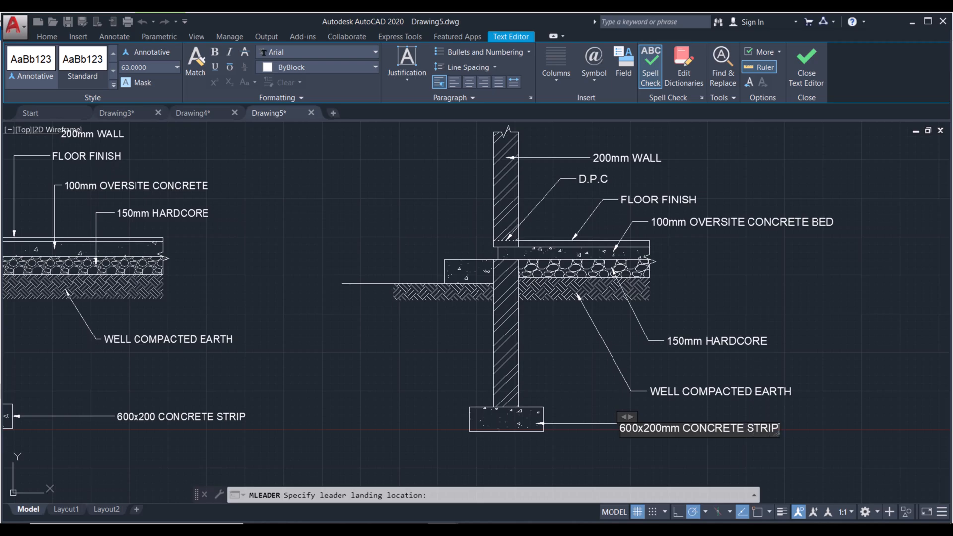
click(568, 399)
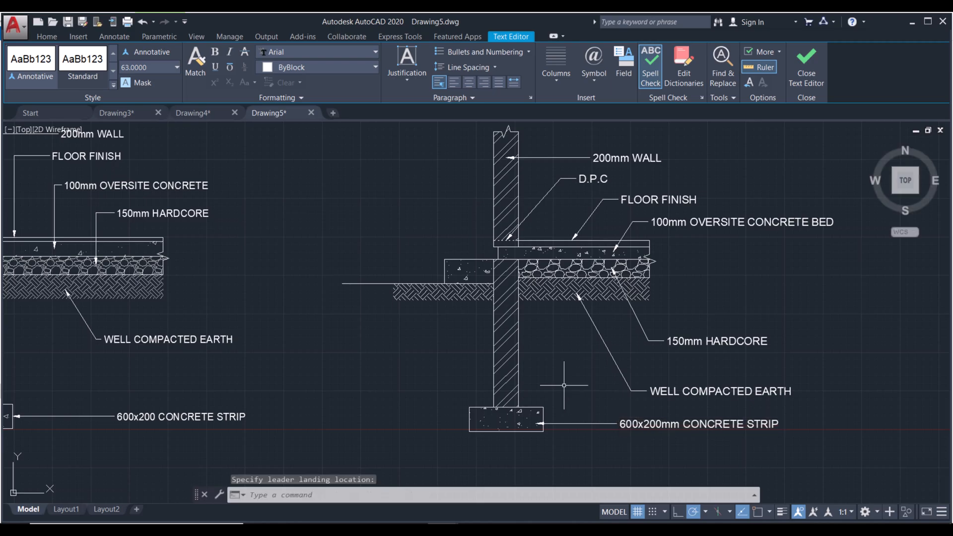
Step: Add a multileader labelled "400x200 SPLASH APRON" pointing down into the concrete block outside the wall, with its text above and outside it
middle_drag(571, 372, 596, 421)
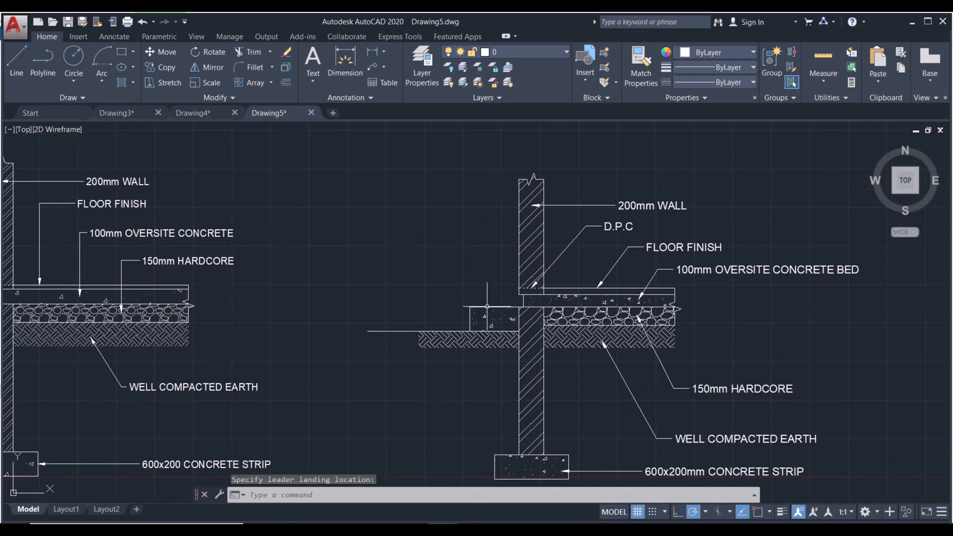
key(Return)
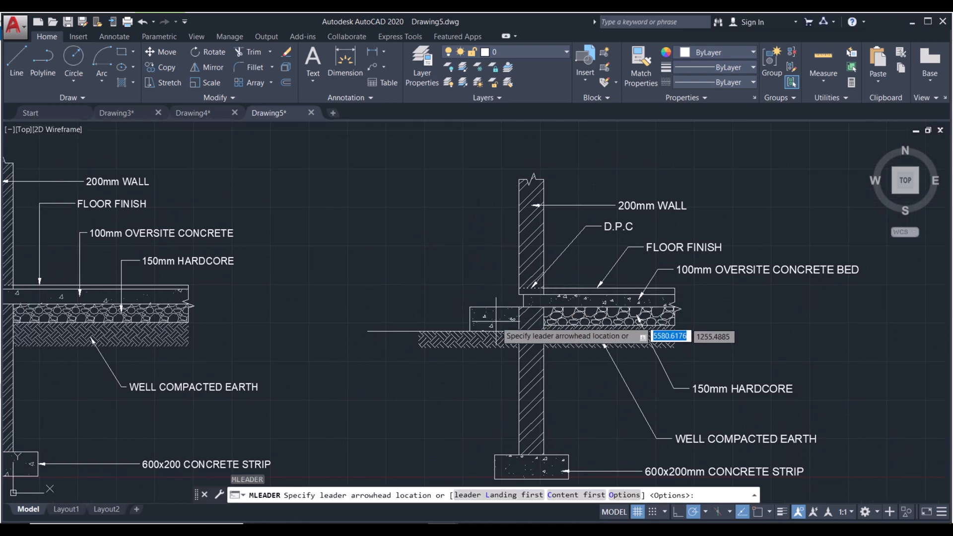
click(494, 315)
click(470, 242)
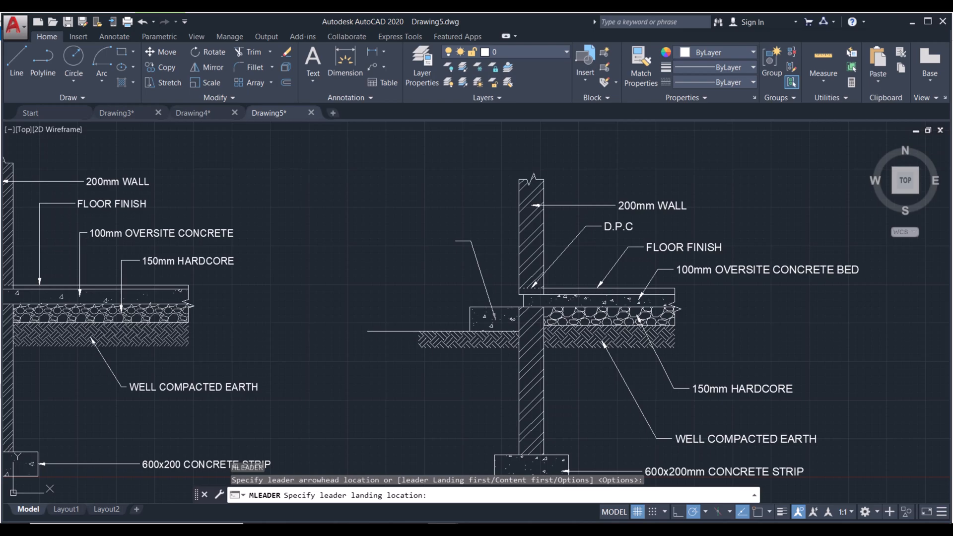
text(4)
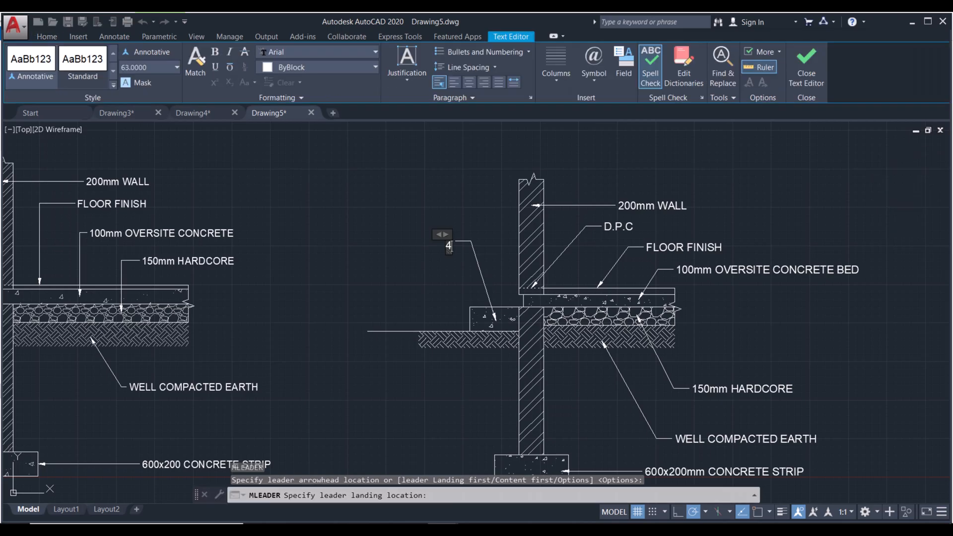
text(00x200)
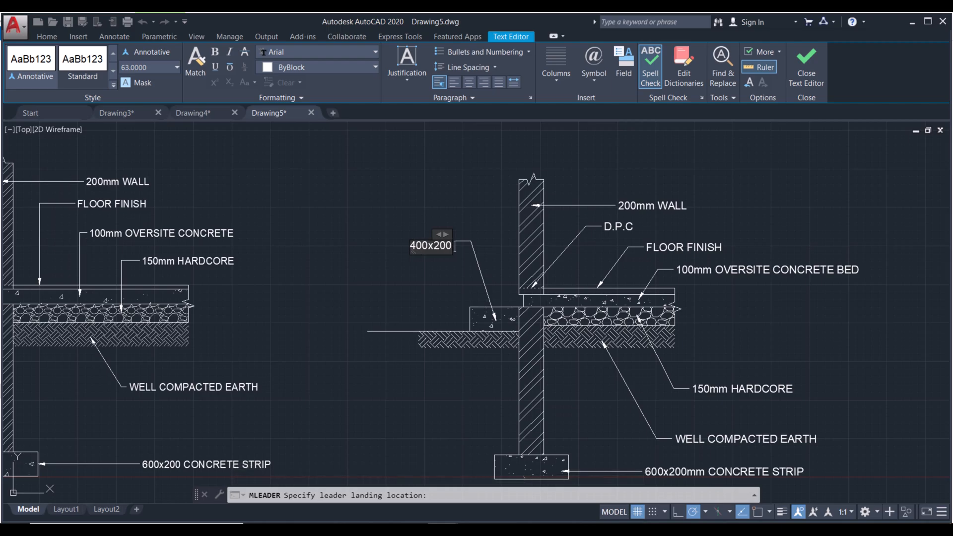
text( SPLASH)
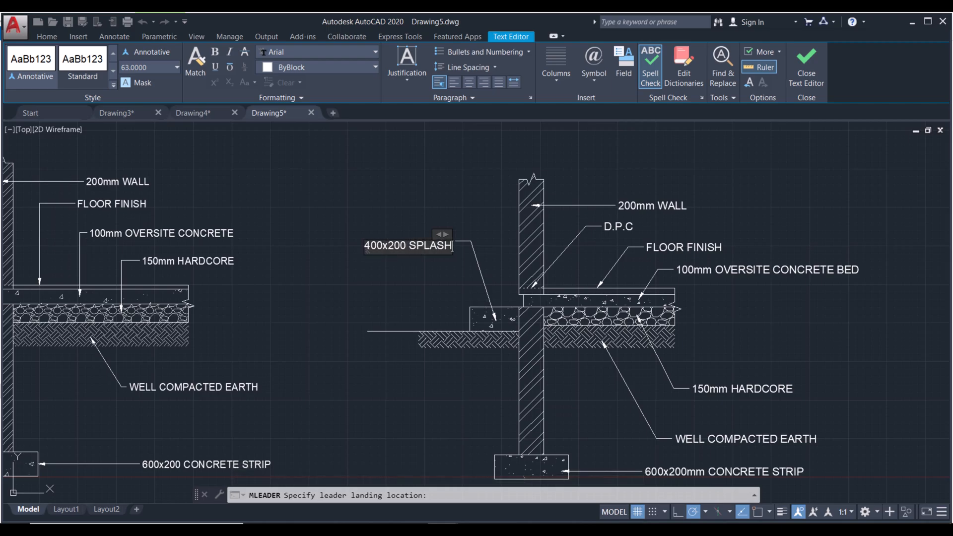
text( APRON)
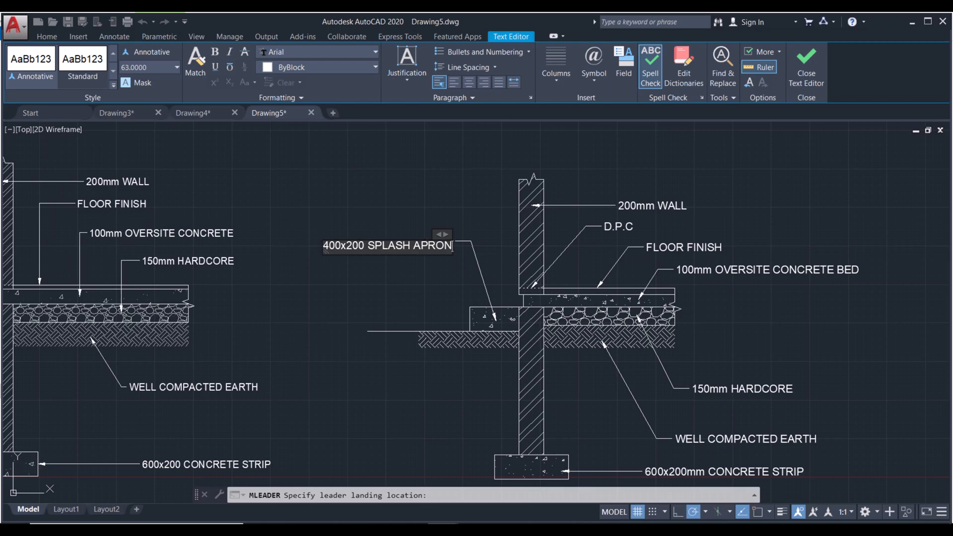
click(412, 312)
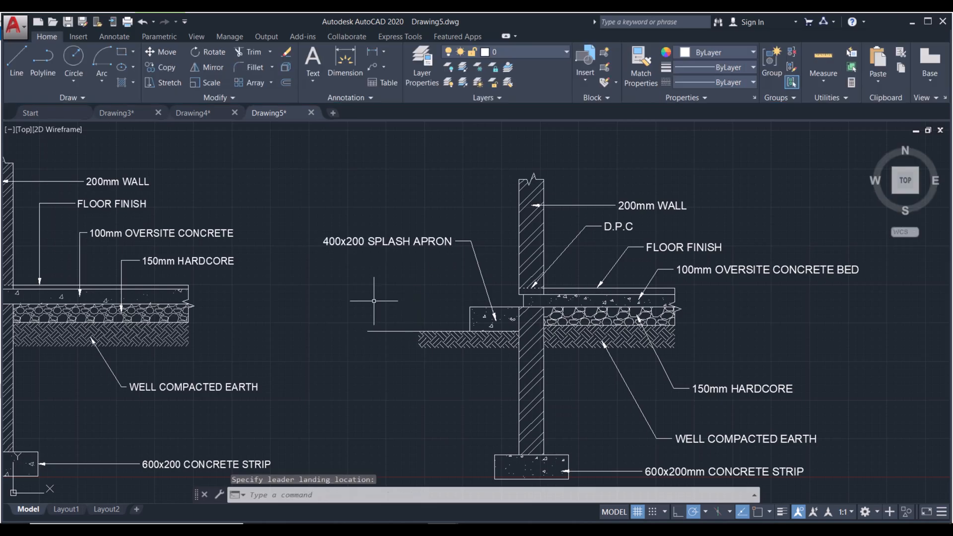
Step: Turn object snap back on and add a multileader labelled "G.L" with its arrowhead on the ground line outside the wall
key(Return)
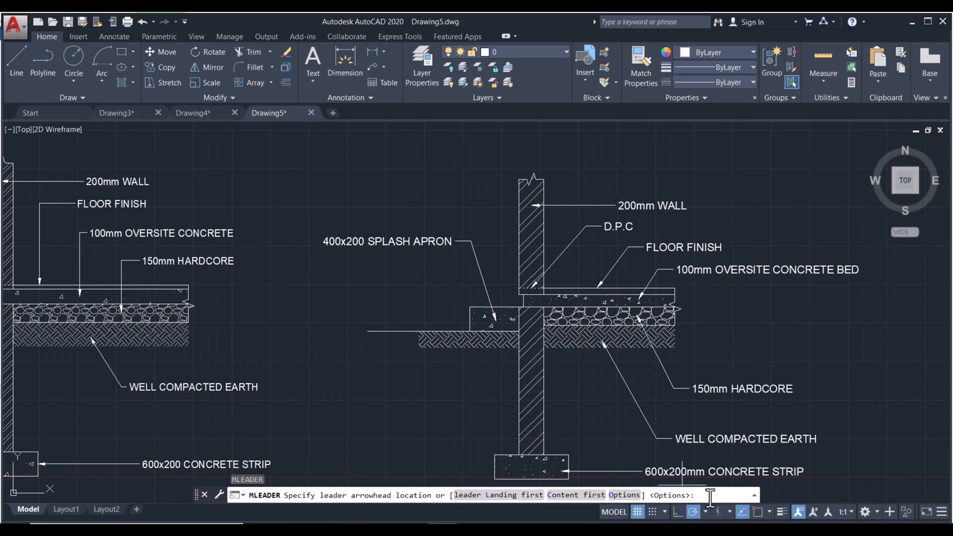
click(757, 512)
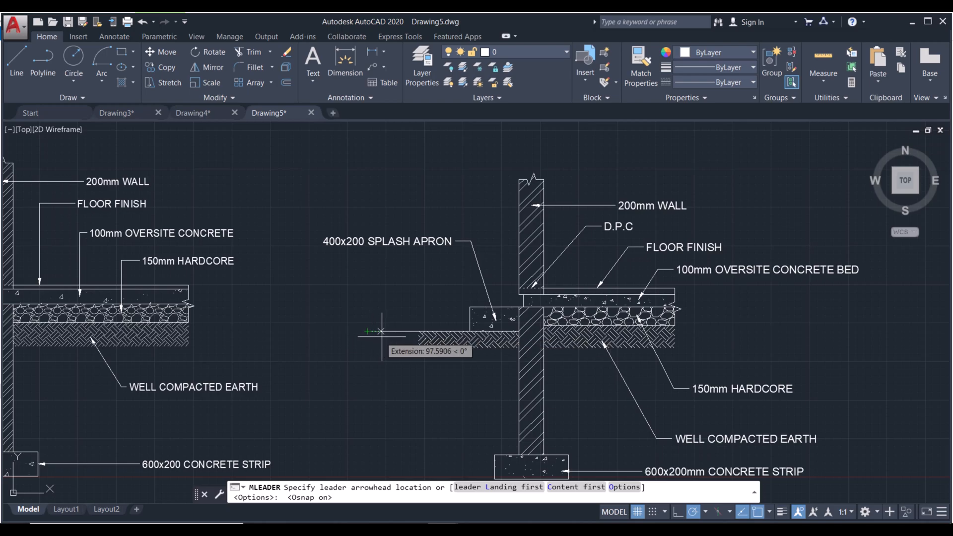
click(394, 331)
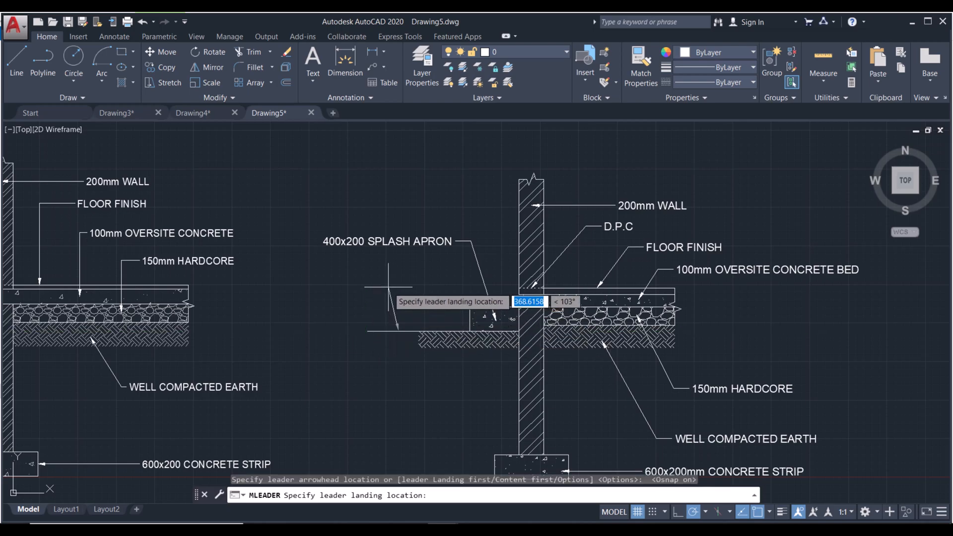
click(373, 286)
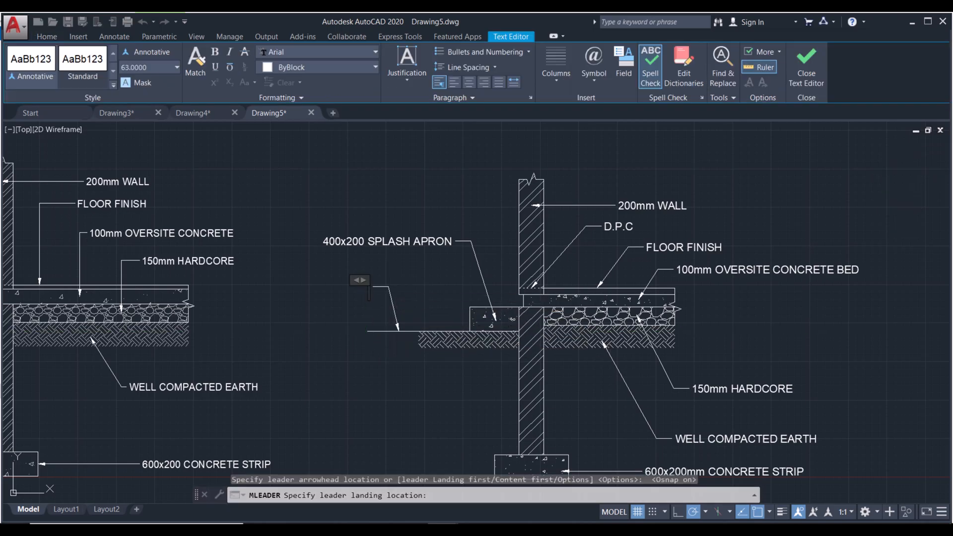
text(G.L)
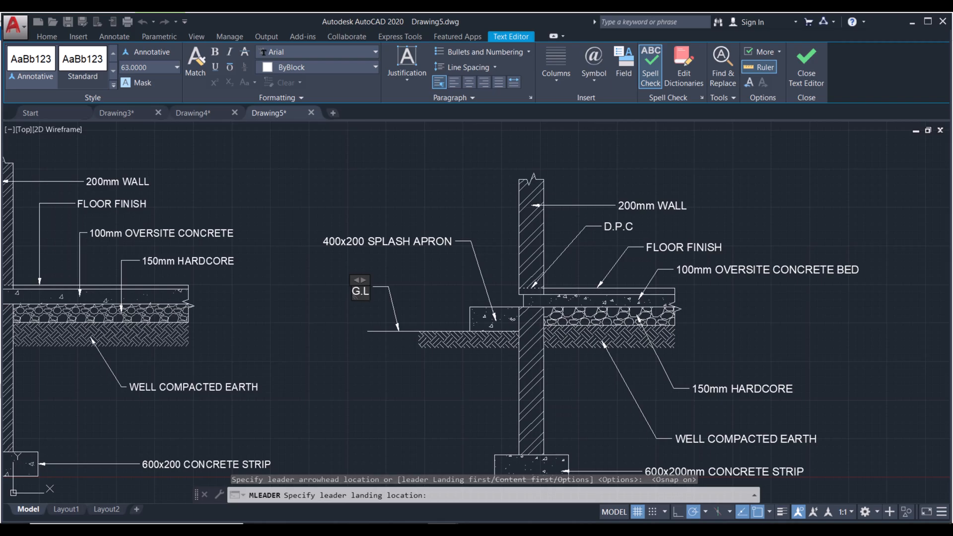
click(345, 336)
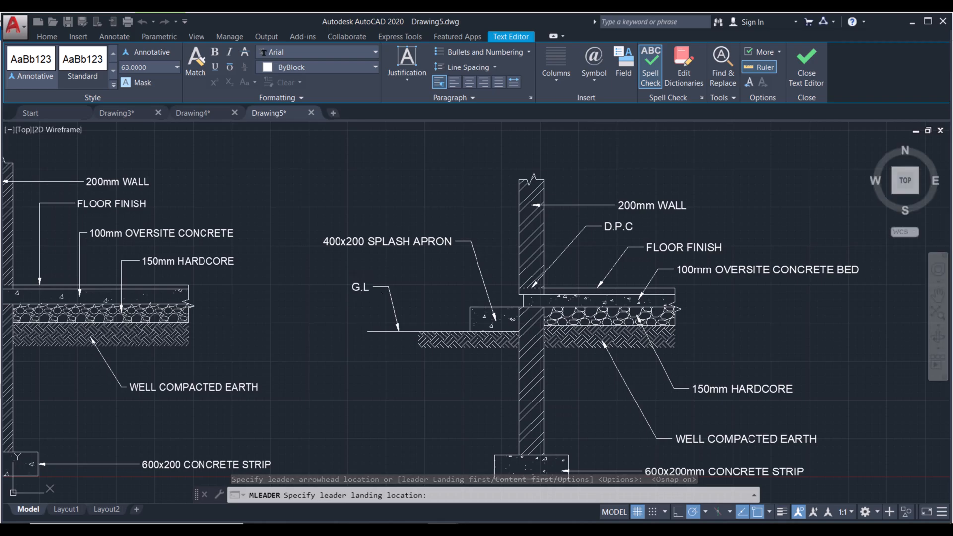
key(Escape)
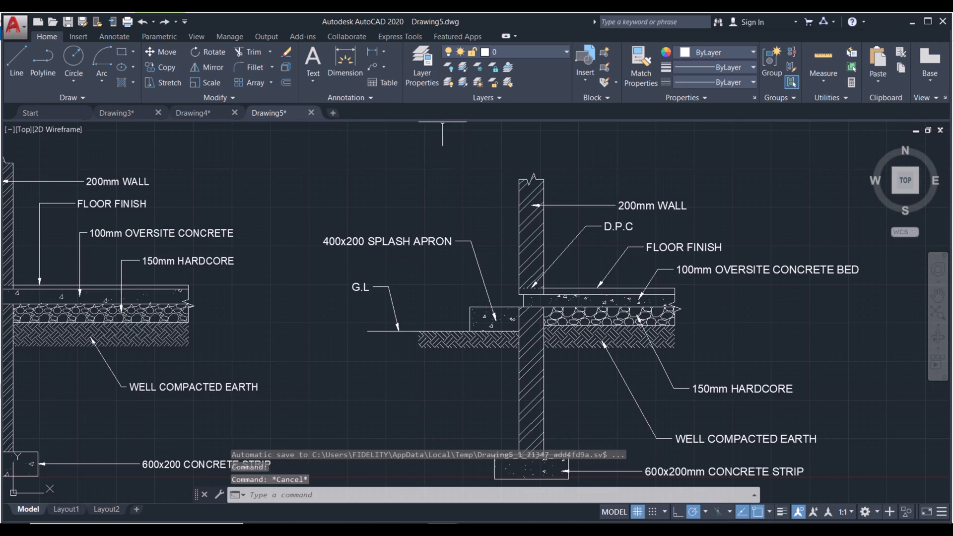
Step: Add a vertical linear dimension from the ground line's outer end to the footing's bottom corner, placed just inside the line's outer end
click(372, 51)
middle_drag(404, 436, 397, 396)
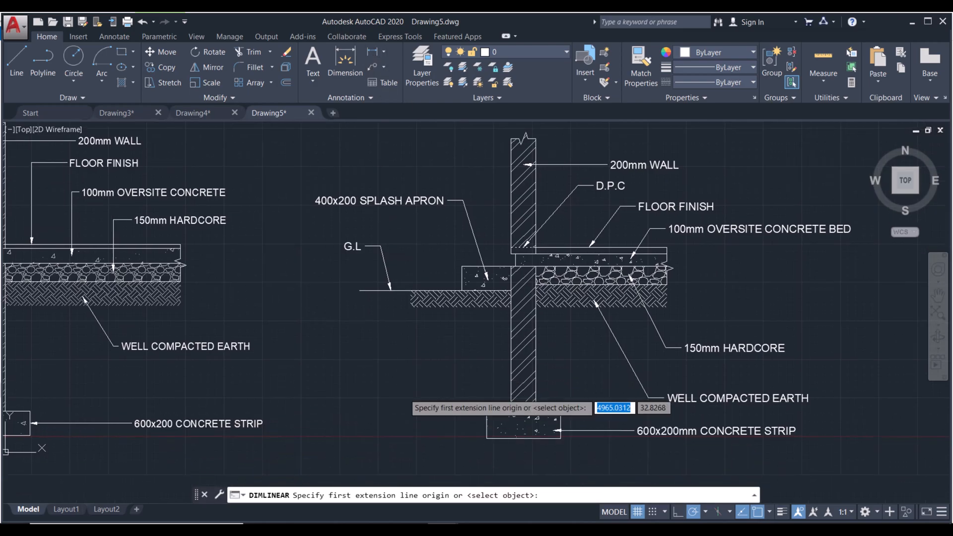
click(359, 291)
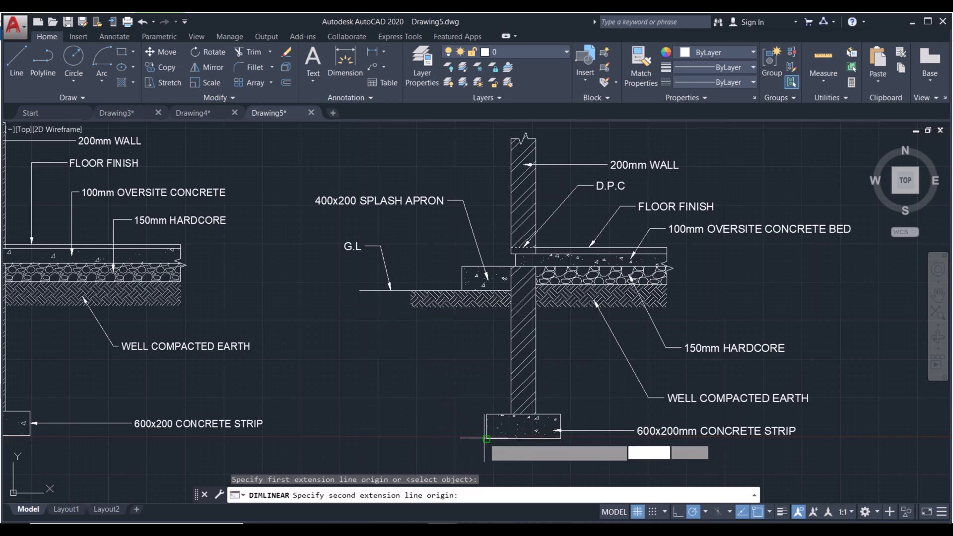
click(486, 415)
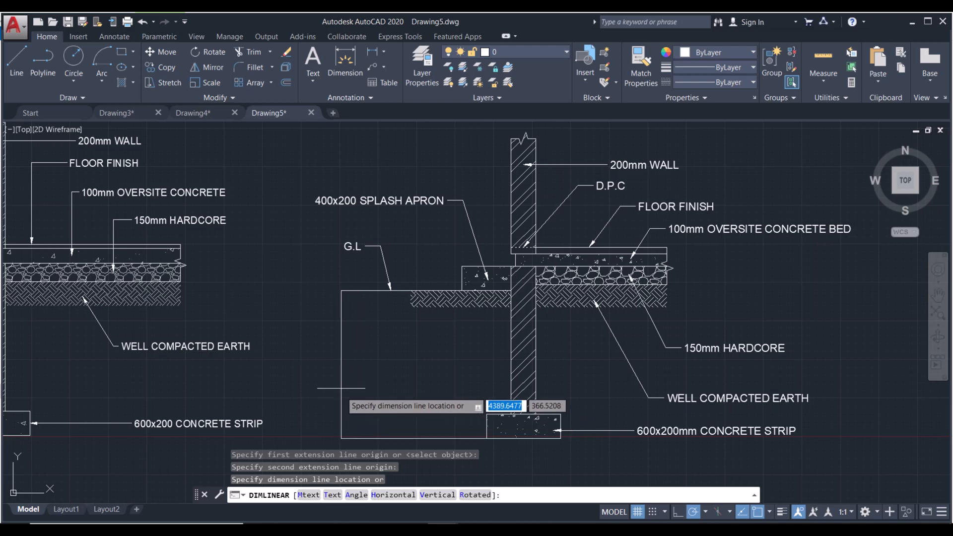
click(378, 391)
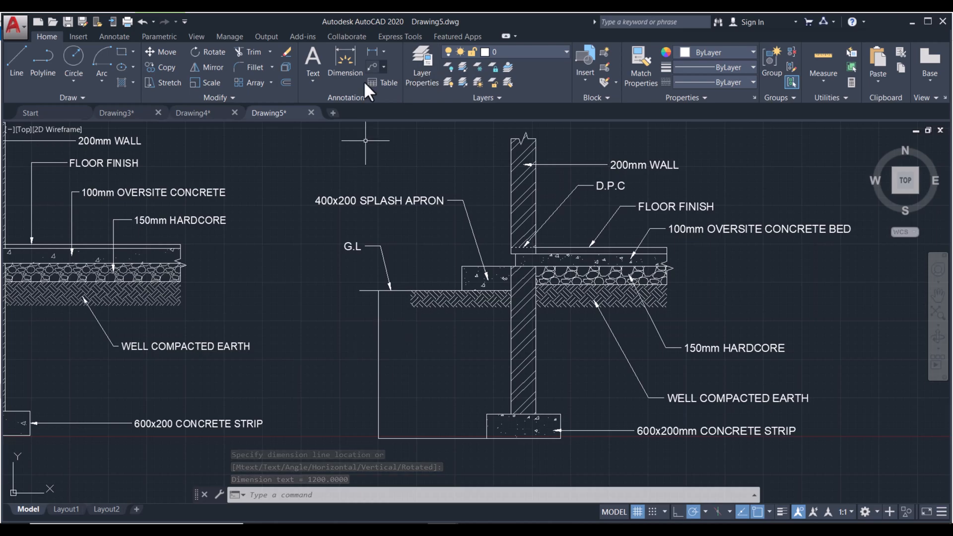
Step: Modify the Standard dimension style so that linear dimensions use a precision of 0
click(358, 94)
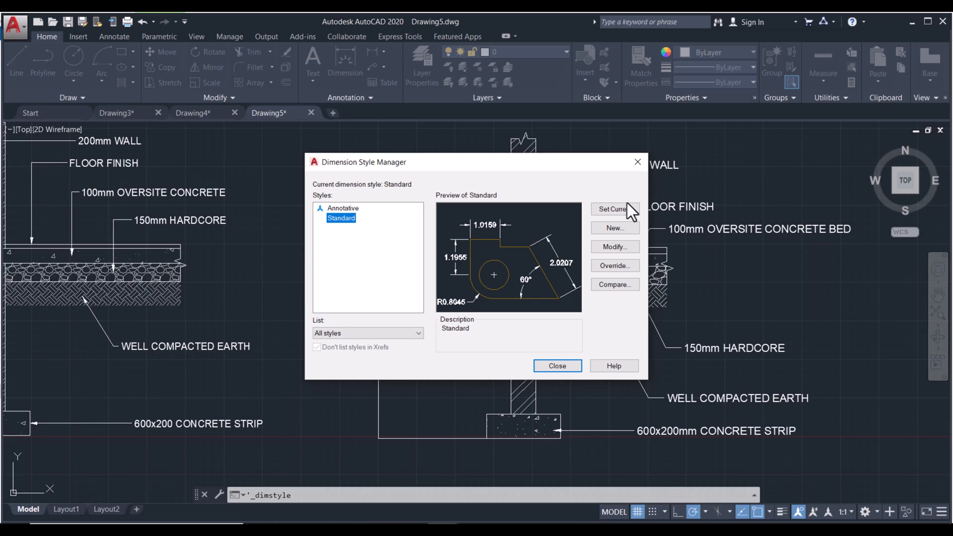
click(620, 247)
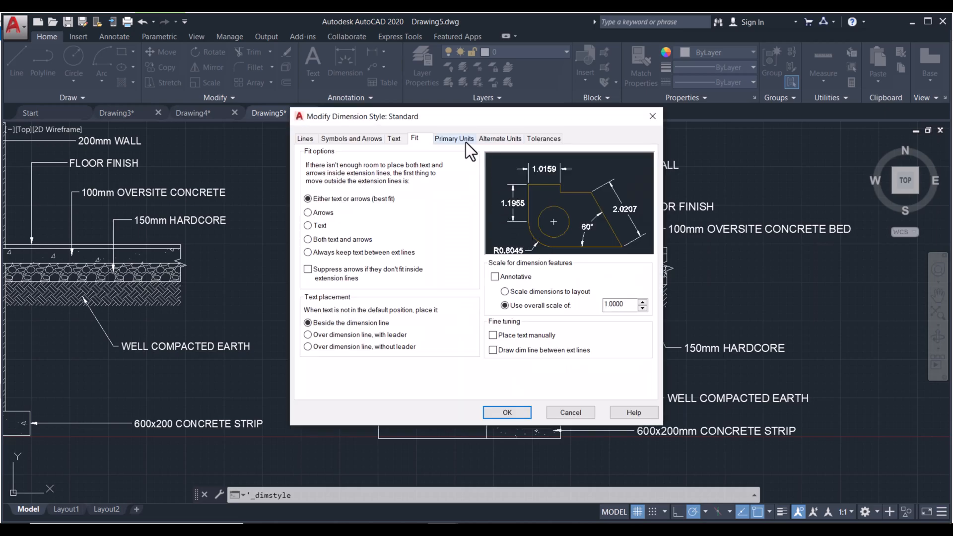
click(462, 140)
click(424, 180)
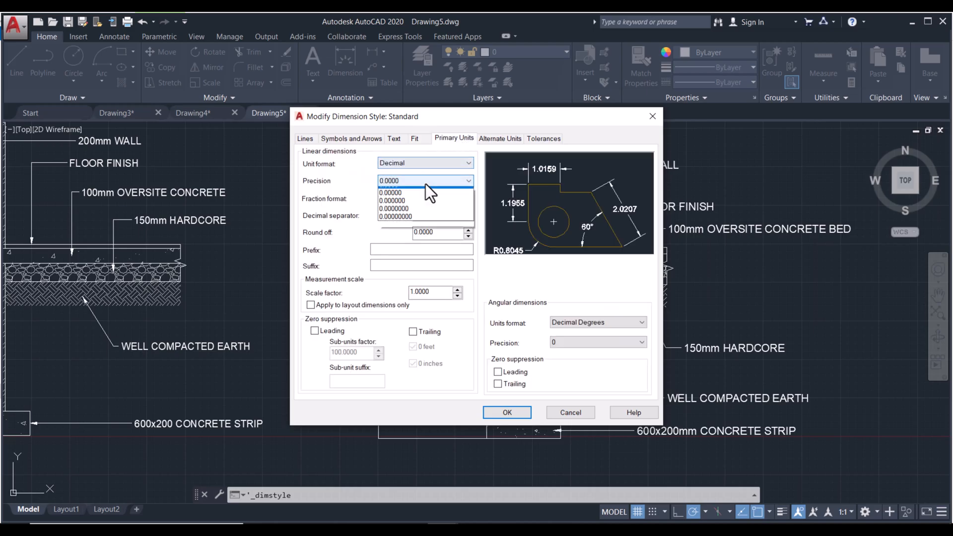
scroll(425, 183, up, 2)
click(428, 189)
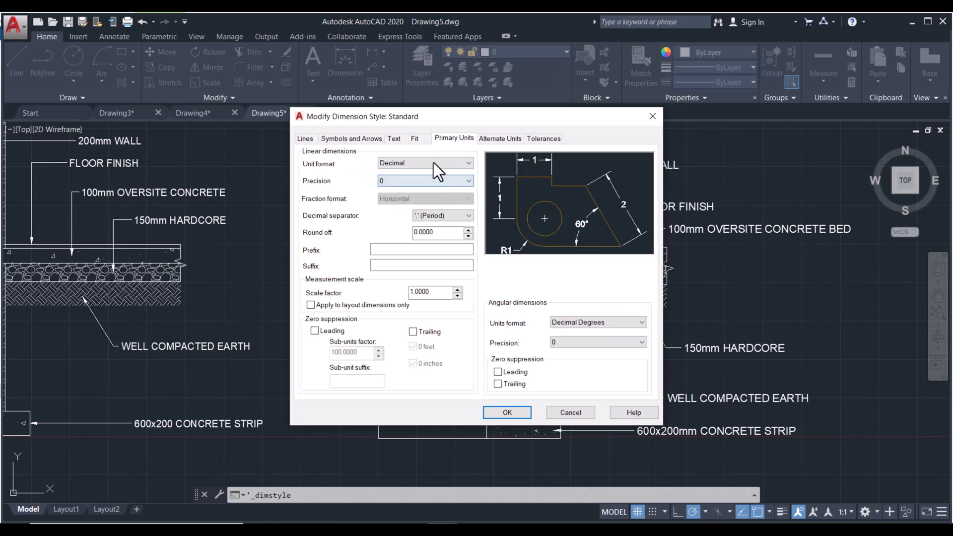
Step: Increase the Standard dimension style's overall scale so the depth dimension's text and arrows are legible, and apply the style changes
click(419, 140)
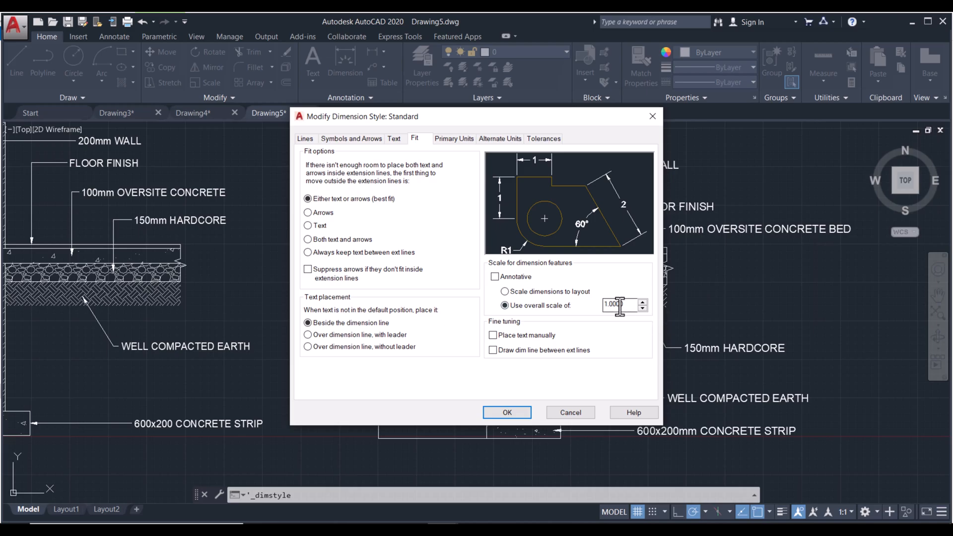
drag(624, 308, 605, 309)
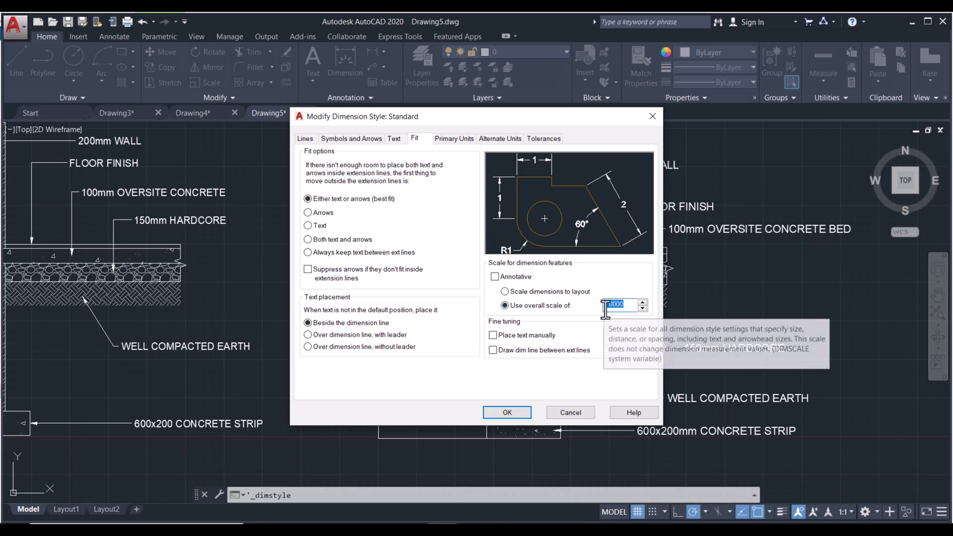
text(100)
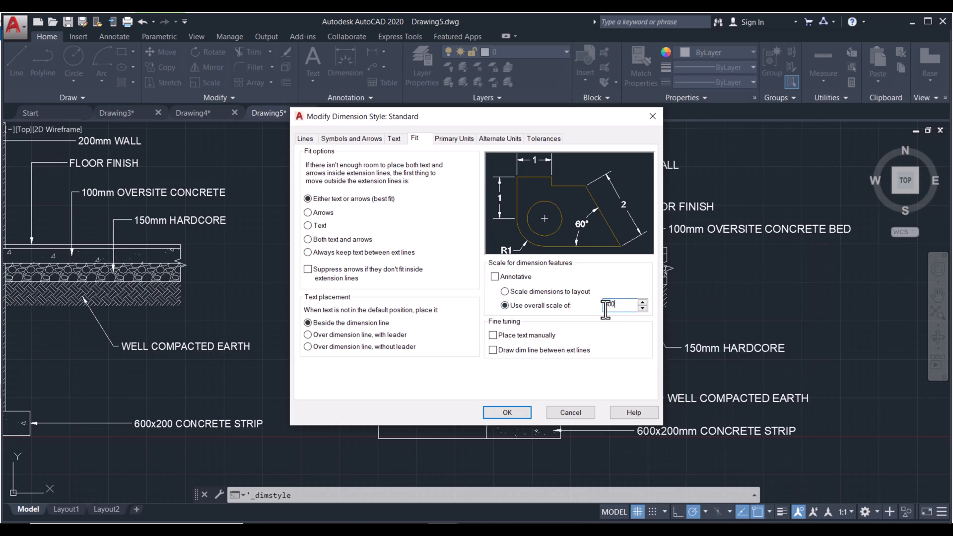
click(505, 413)
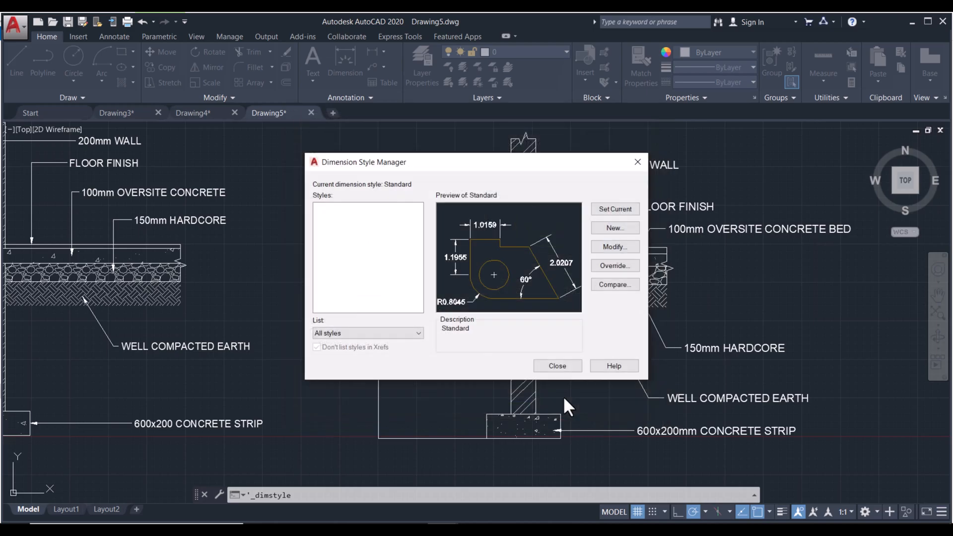
click(554, 366)
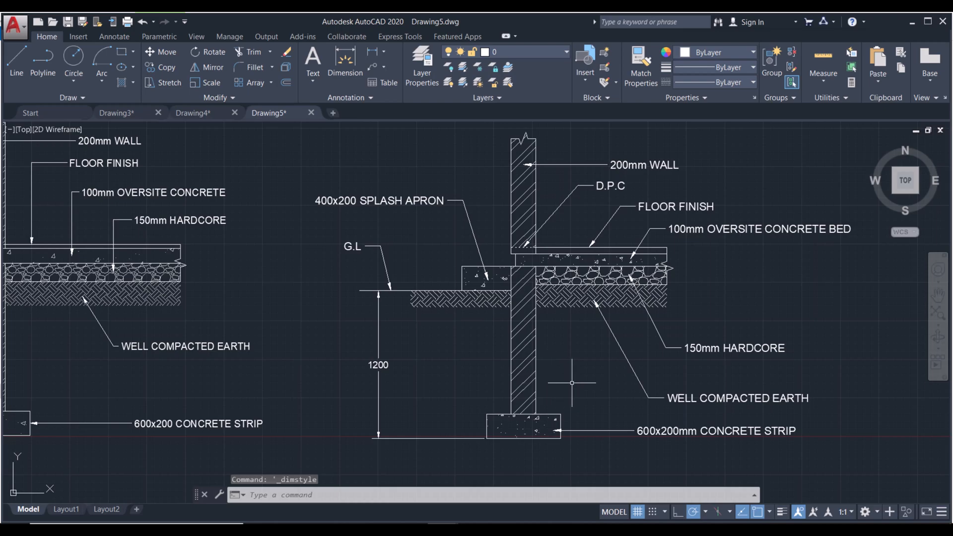
middle_drag(572, 383, 545, 391)
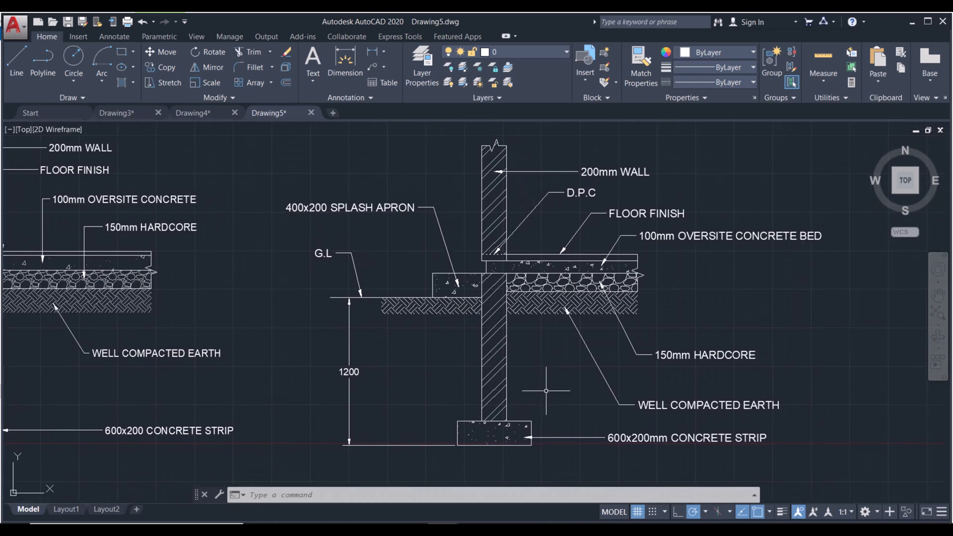